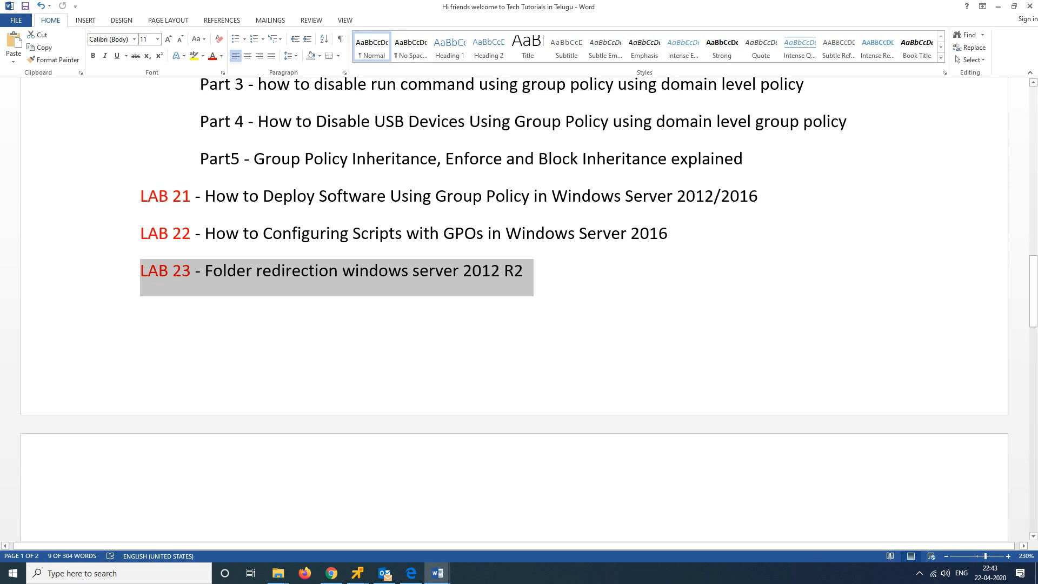
# Step: Bring up the LAB 21 steps document, then minimize Word to show the desktop
pyautogui.click(1029, 6)
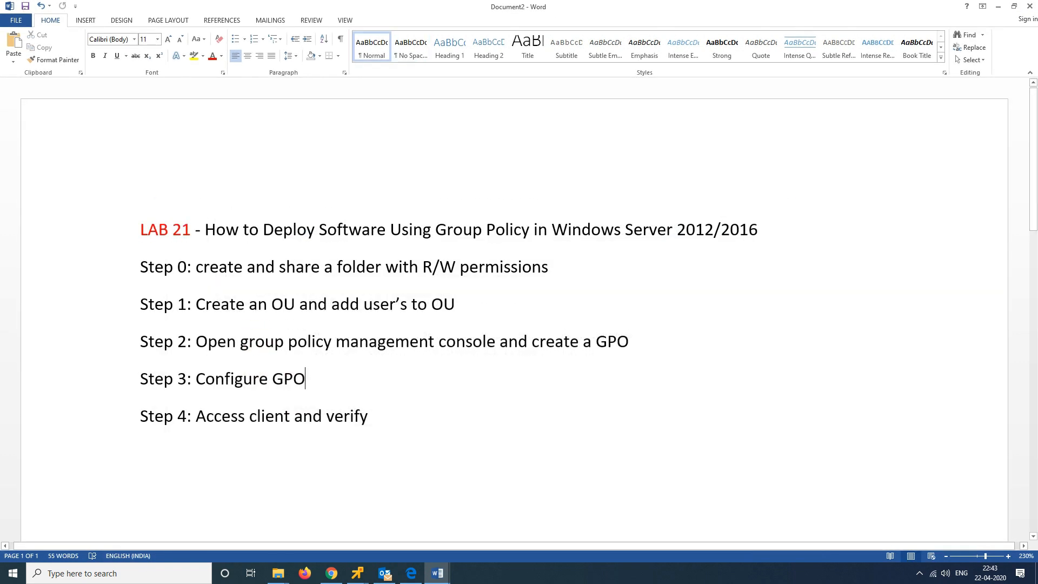
pyautogui.click(998, 6)
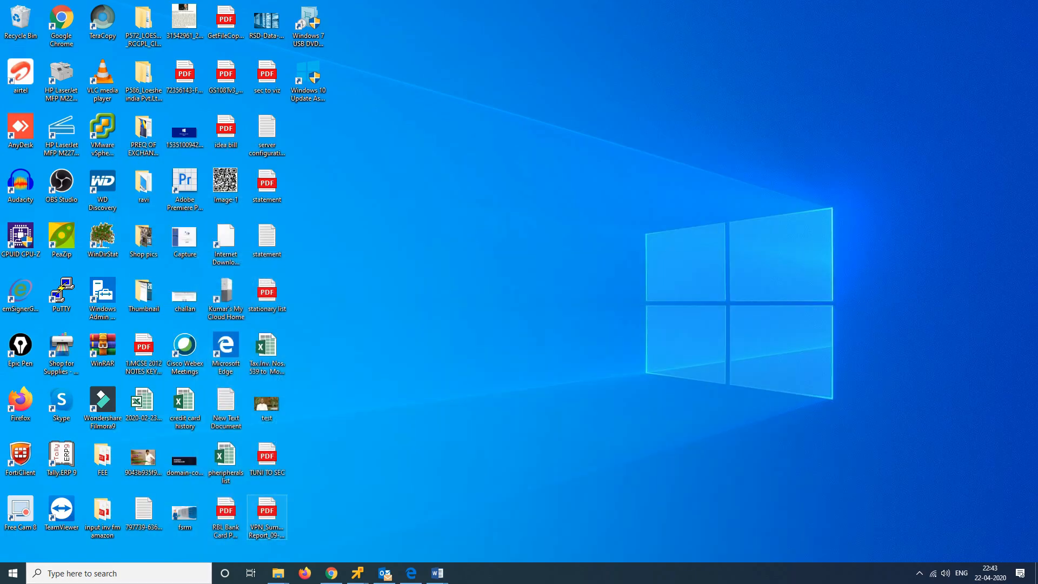
# Step: Open the DC console full screen, refresh its desktop and close the leftover msi window
pyautogui.moveTo(357, 573)
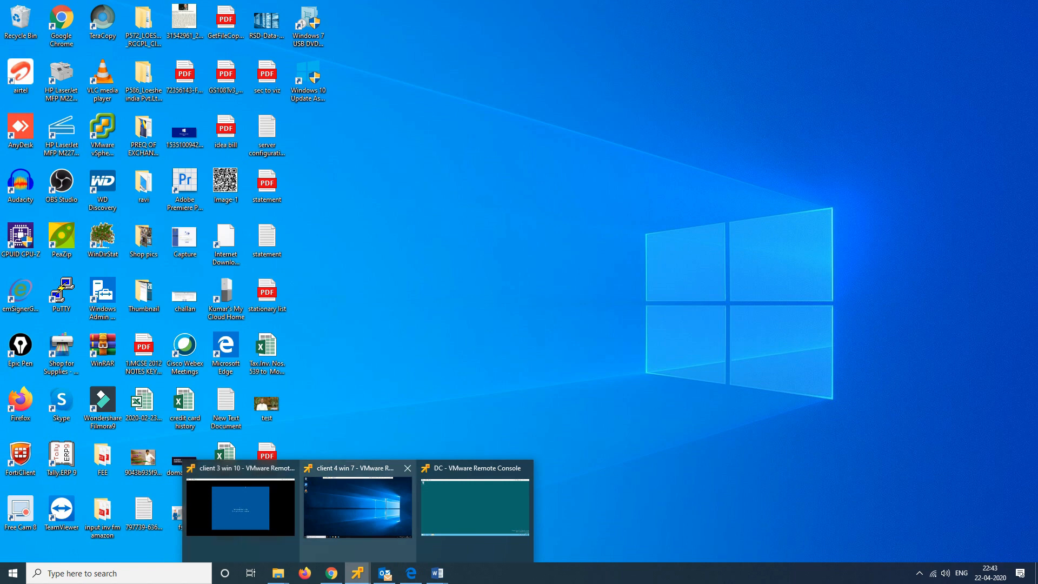
pyautogui.click(475, 507)
pyautogui.rightClick(262, 139)
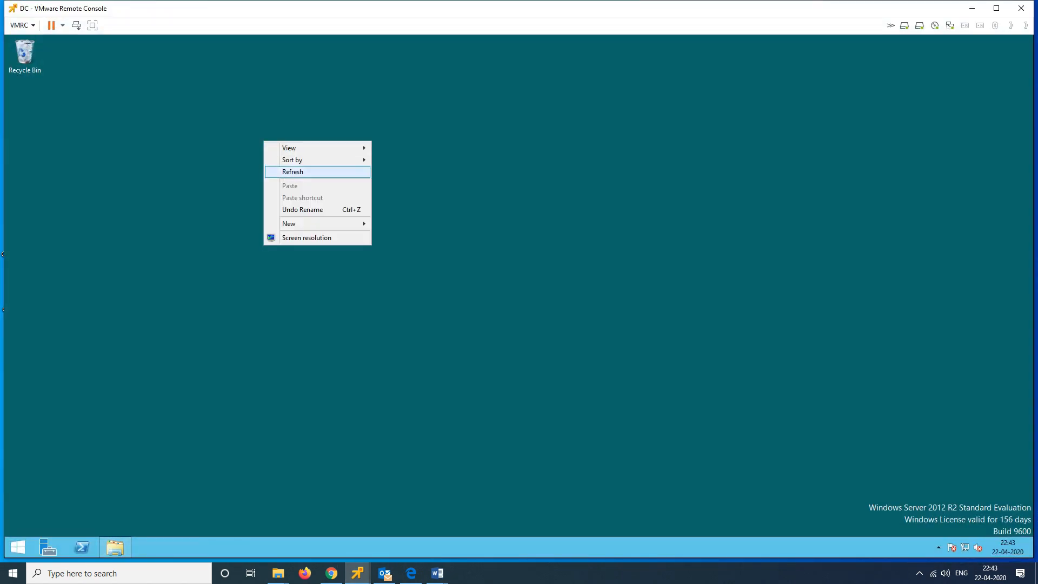
pyautogui.click(281, 172)
pyautogui.click(92, 25)
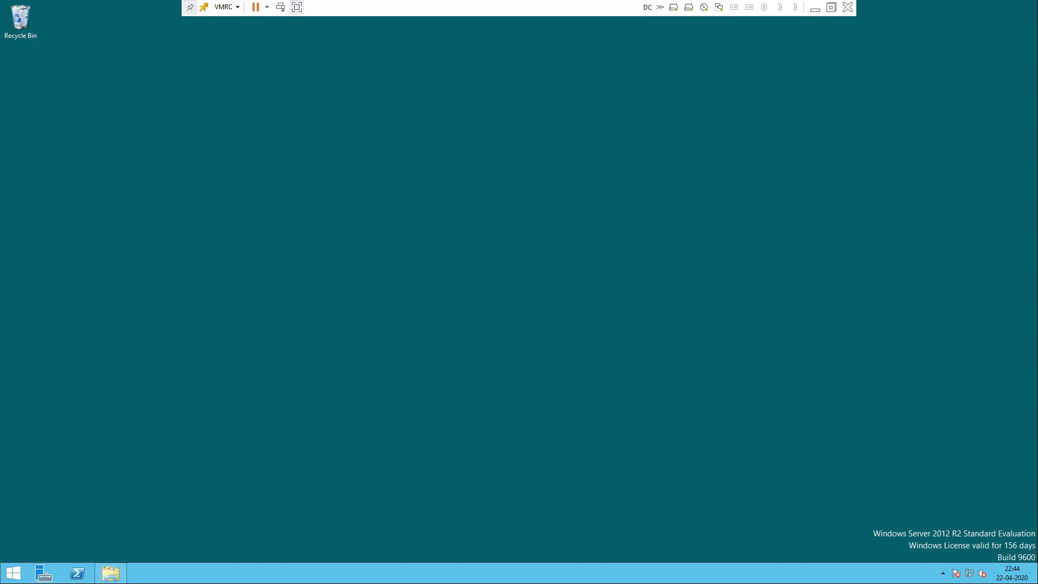
pyautogui.moveTo(111, 573)
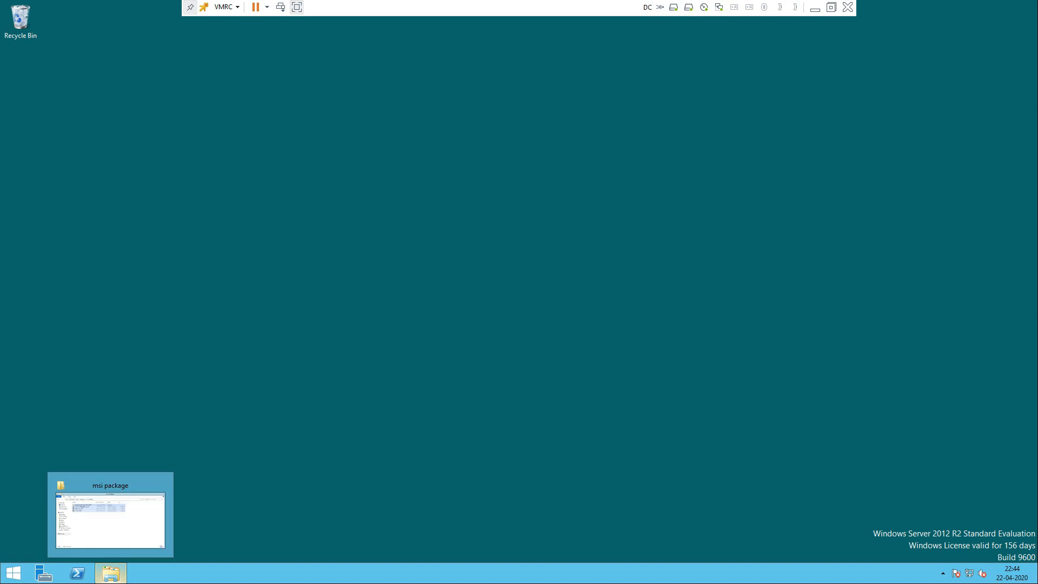
pyautogui.click(160, 485)
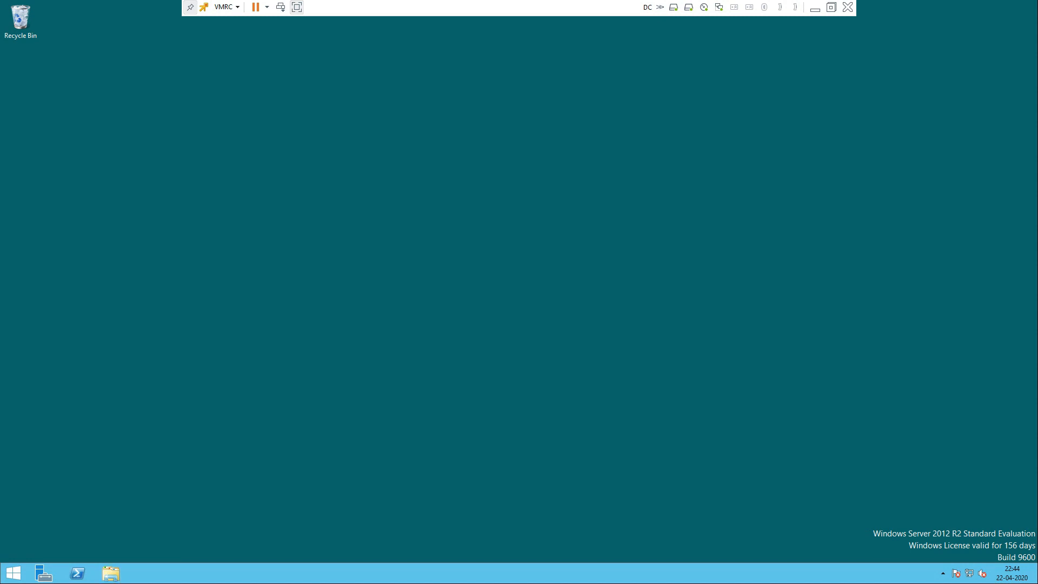
# Step: Create a new folder named 'redirection' on the New Volume (E:) drive
pyautogui.click(110, 573)
pyautogui.doubleClick(629, 299)
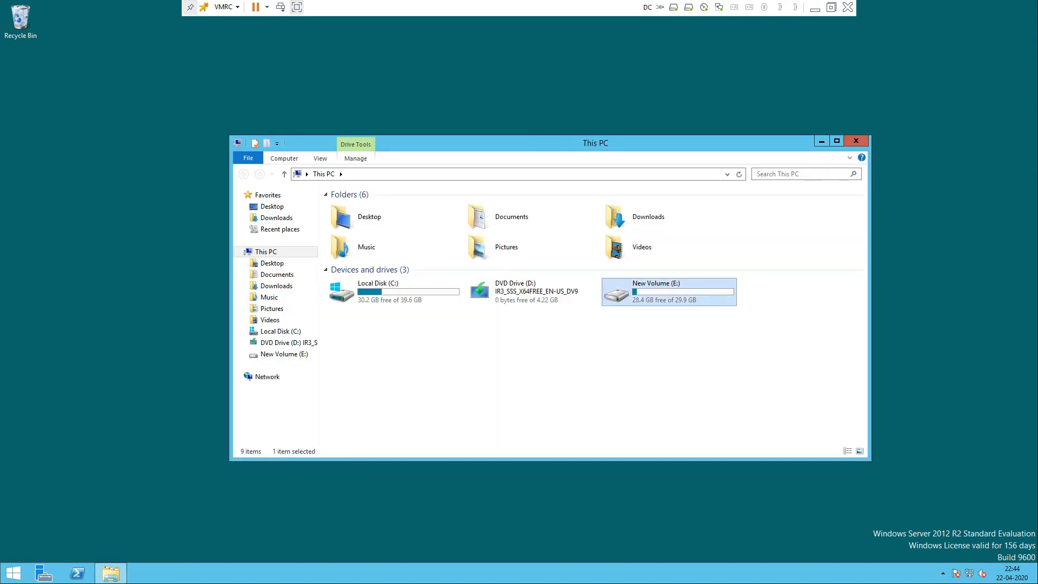
pyautogui.rightClick(416, 394)
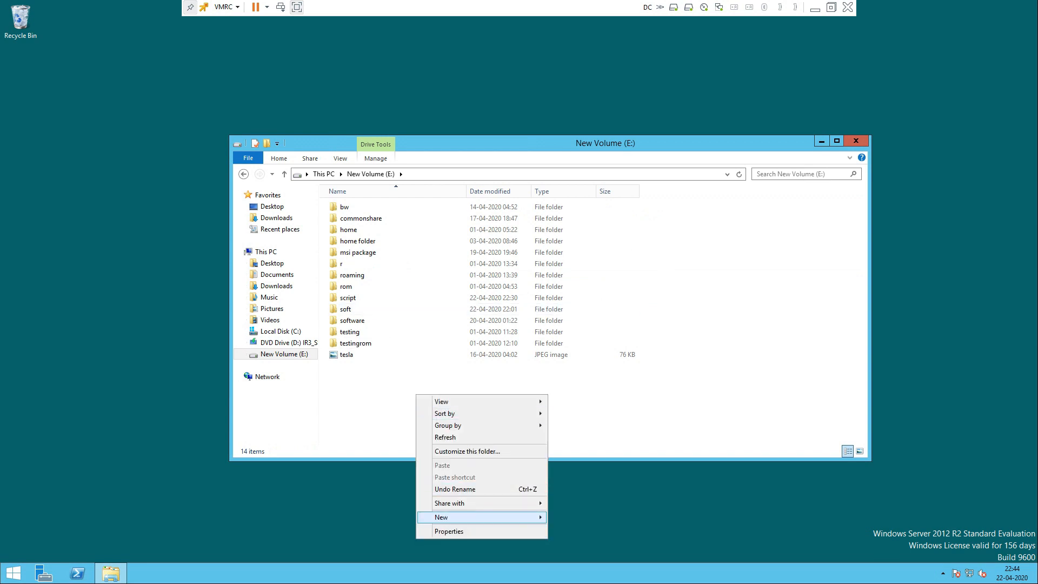
pyautogui.moveTo(476, 516)
pyautogui.click(573, 443)
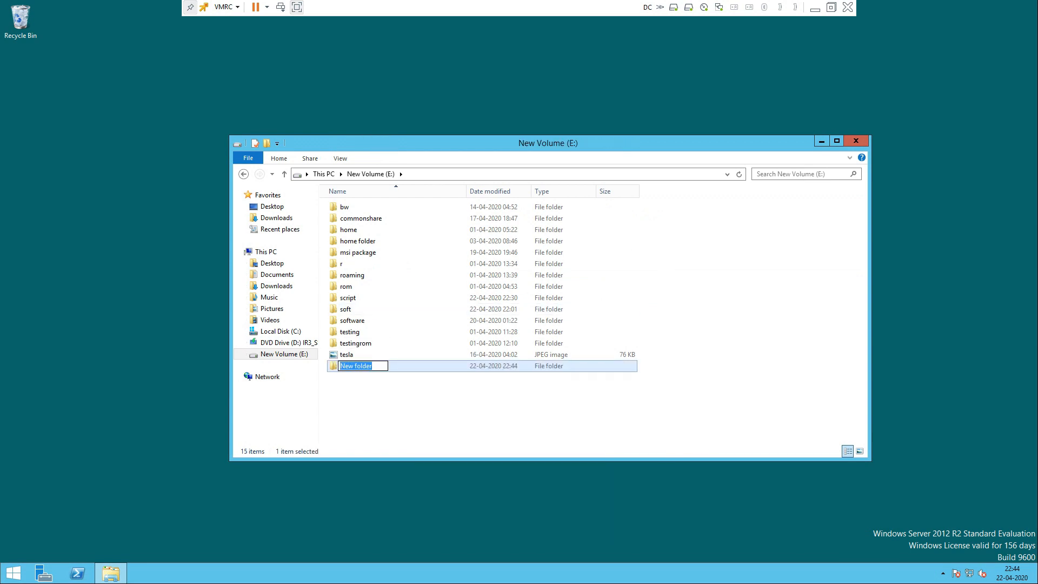
pyautogui.write('redirection')
pyautogui.press('Return')
pyautogui.press('Return')
pyautogui.press('BackSpace')
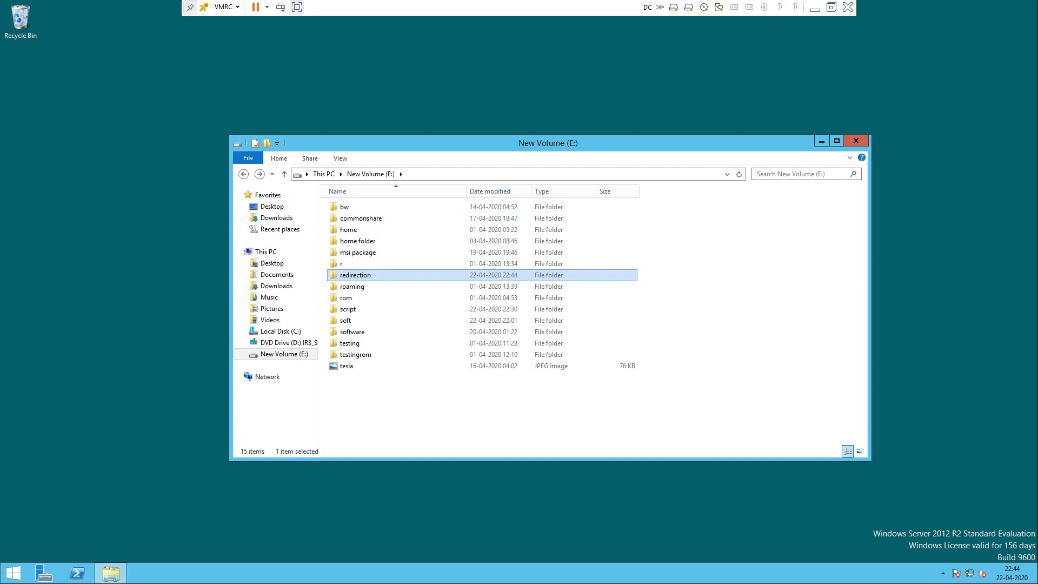
# Step: Share the redirection folder with Everyone at Read/Write permission
pyautogui.rightClick(382, 275)
pyautogui.click(411, 431)
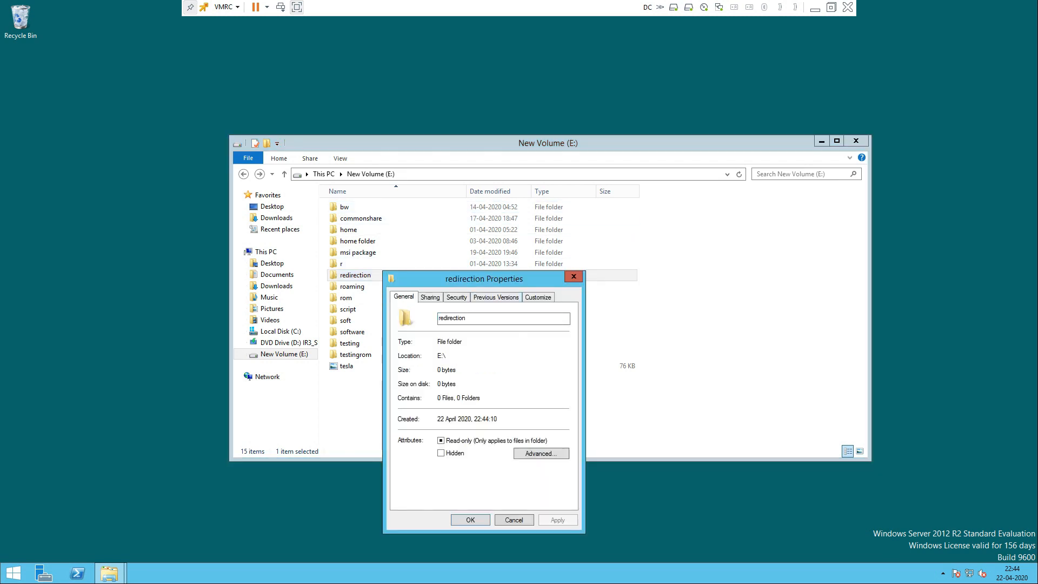
pyautogui.click(430, 297)
pyautogui.click(422, 370)
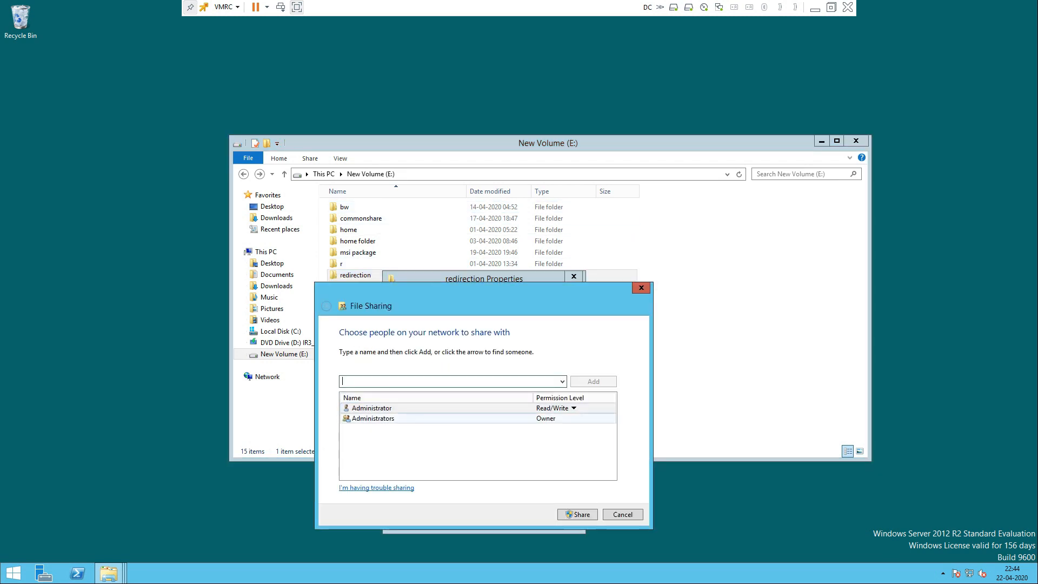
pyautogui.click(562, 382)
pyautogui.click(487, 392)
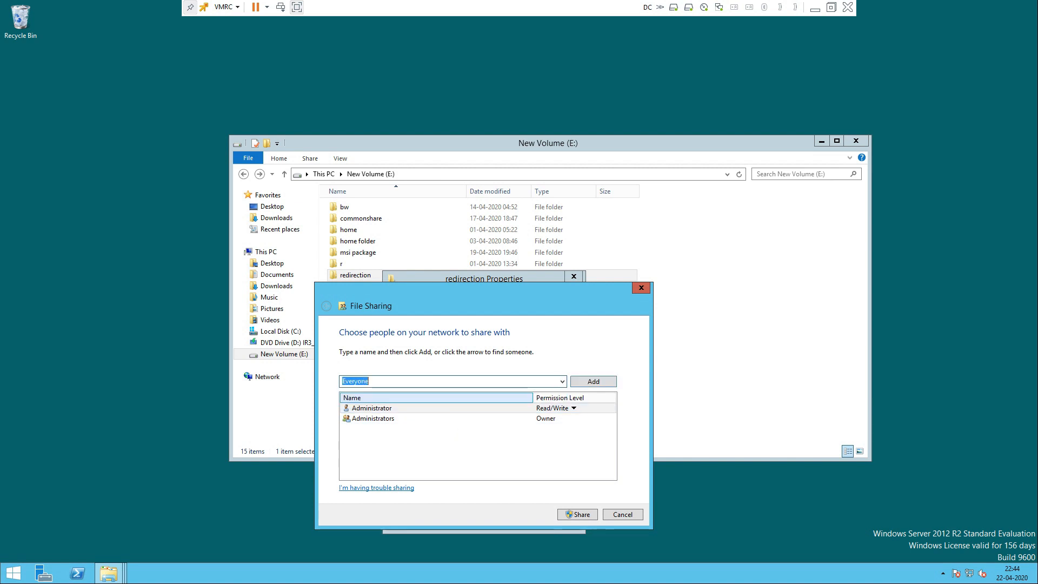
pyautogui.click(593, 381)
pyautogui.click(555, 428)
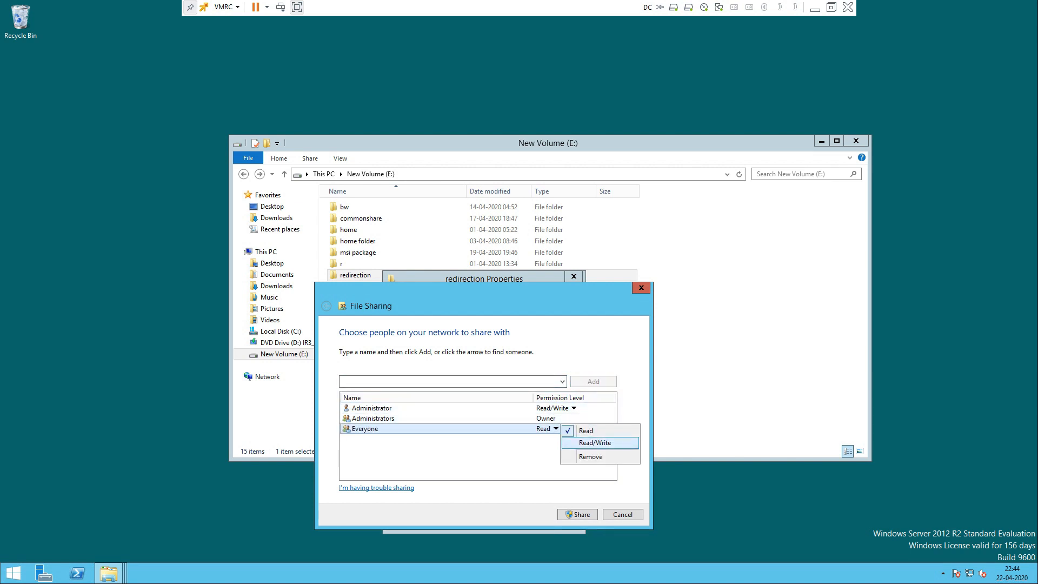
pyautogui.click(586, 442)
pyautogui.click(577, 515)
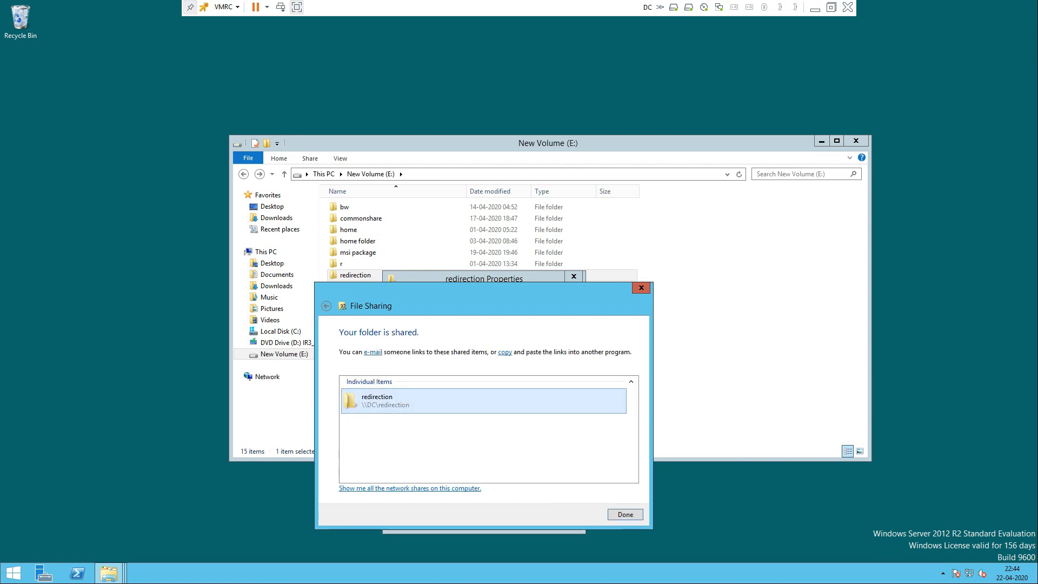
pyautogui.click(625, 514)
pyautogui.click(470, 519)
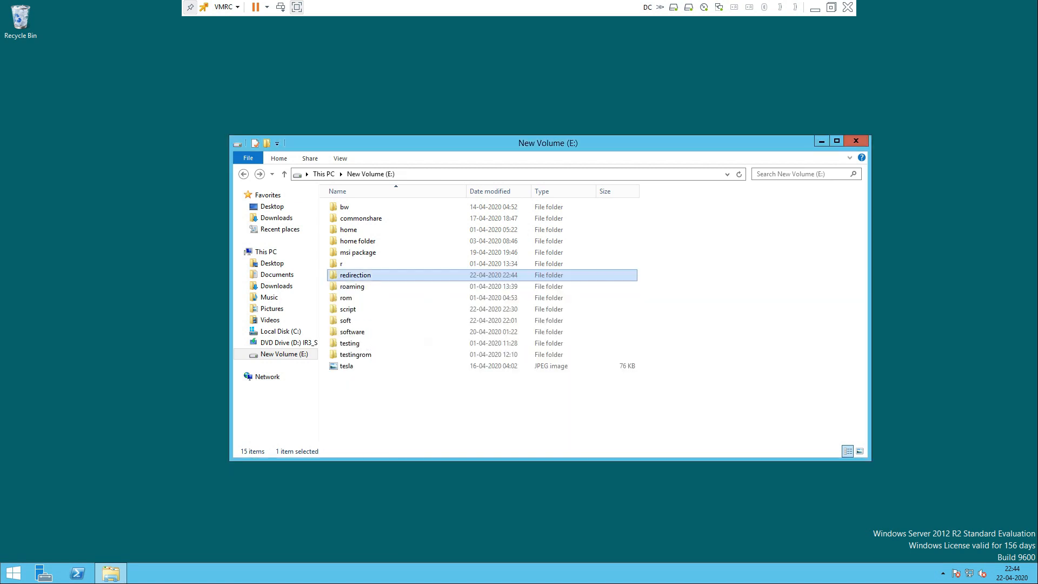
# Step: Open \\dc from Run, copy the \\dc\redirection share path, and close the Explorer windows
pyautogui.press('super+r')
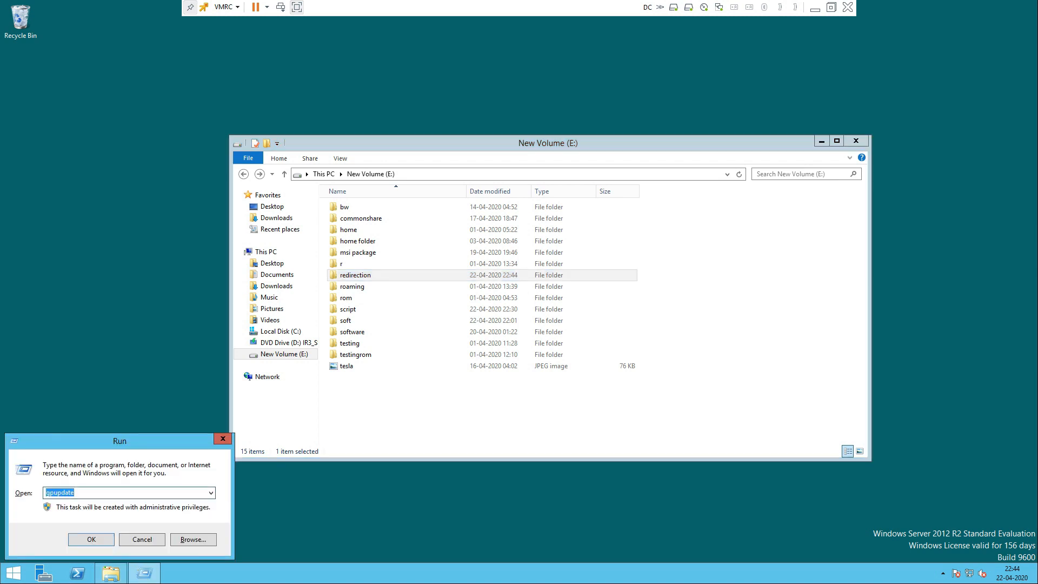
pyautogui.write('\\dc')
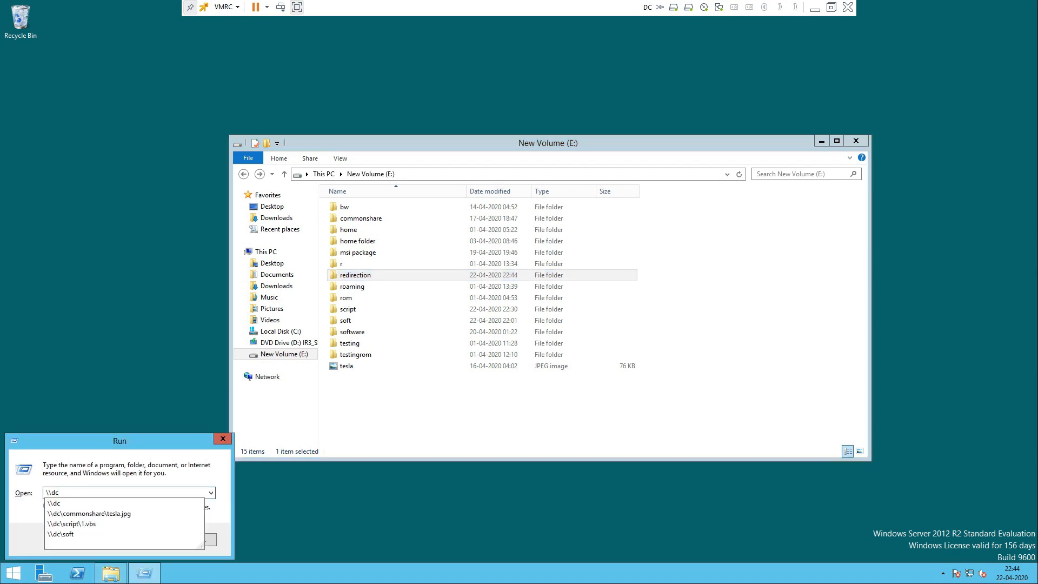
pyautogui.press('Return')
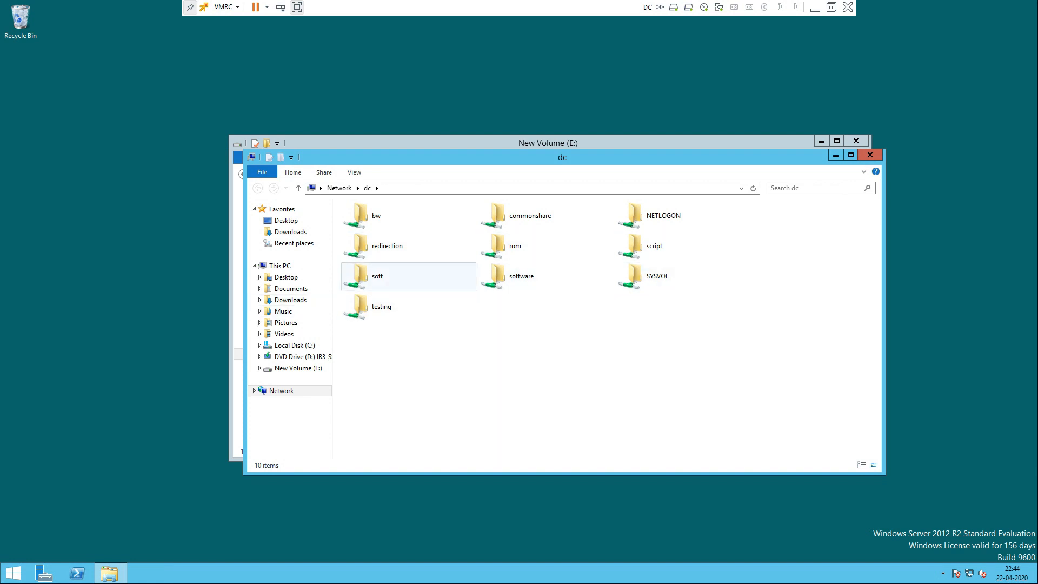
pyautogui.doubleClick(378, 246)
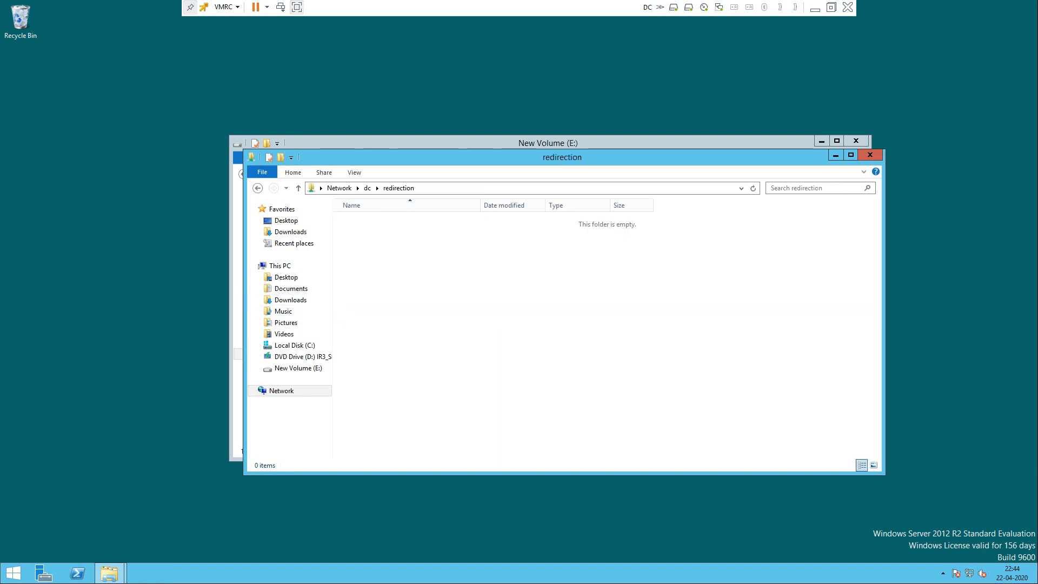
pyautogui.click(463, 187)
pyautogui.rightClick(462, 187)
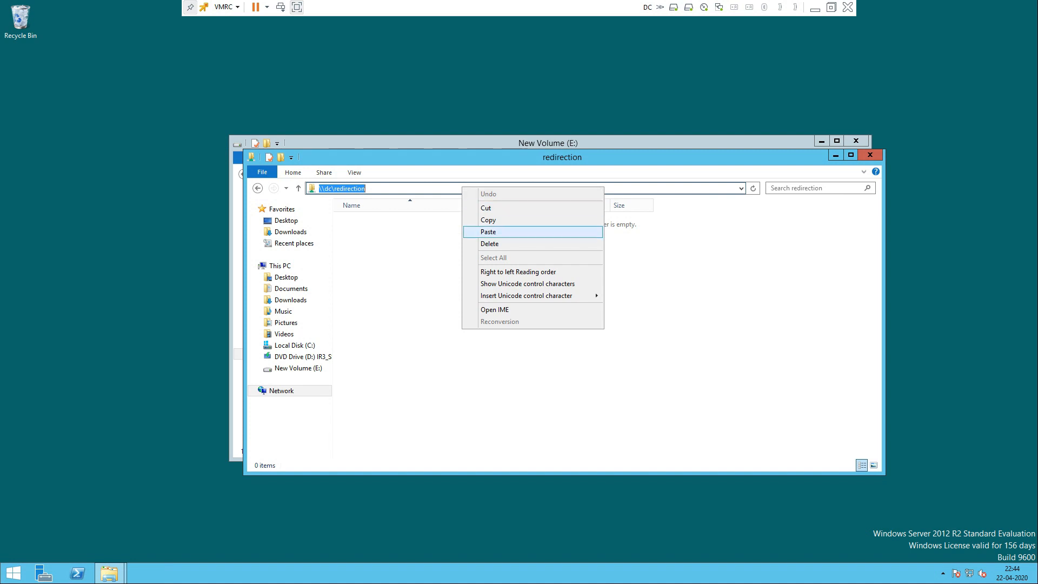
pyautogui.click(488, 219)
pyautogui.click(870, 155)
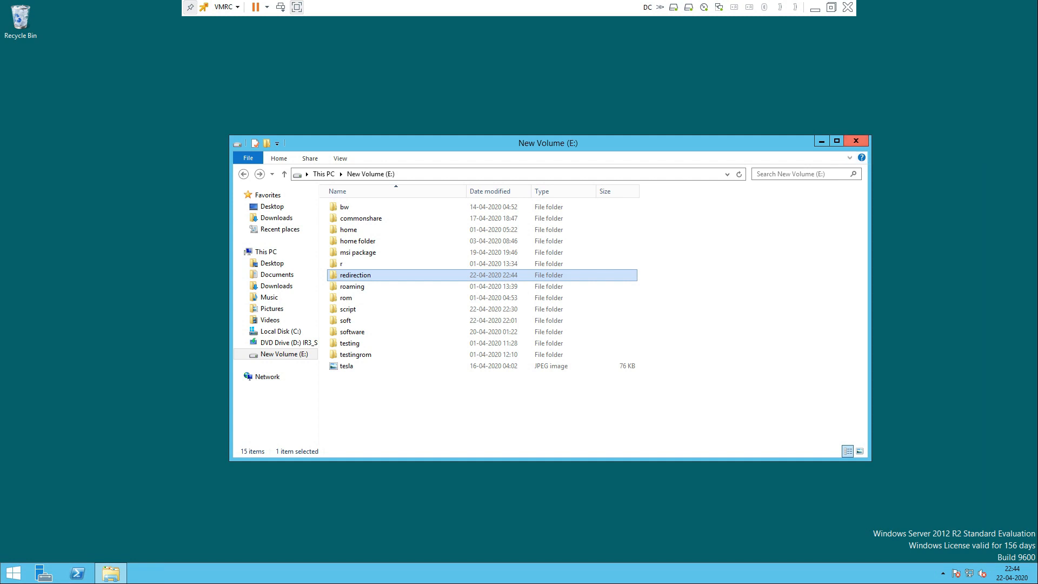
pyautogui.click(855, 140)
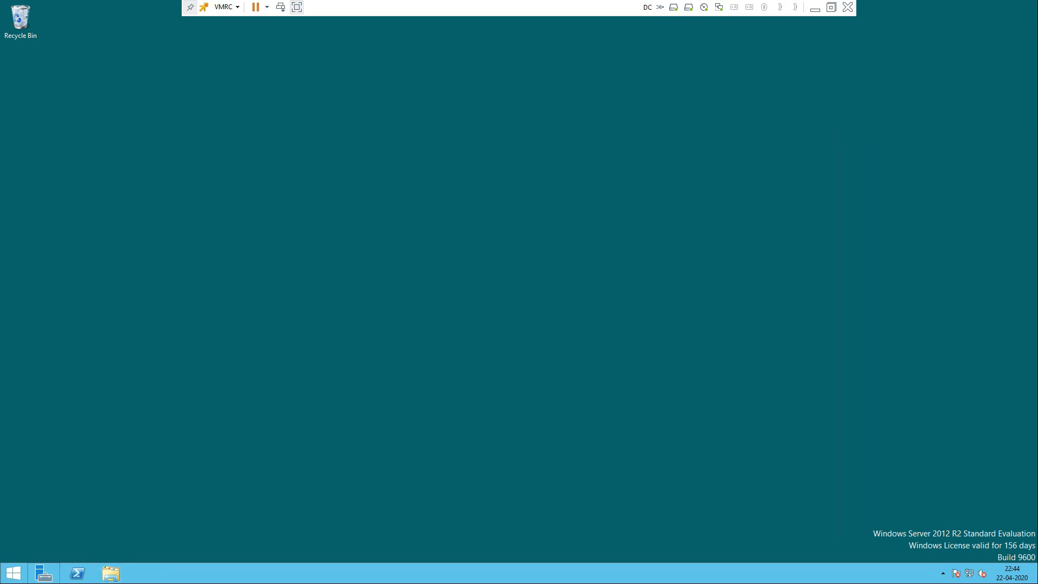
# Step: Launch Active Directory Users and Computers from Server Manager's Tools menu
pyautogui.click(43, 573)
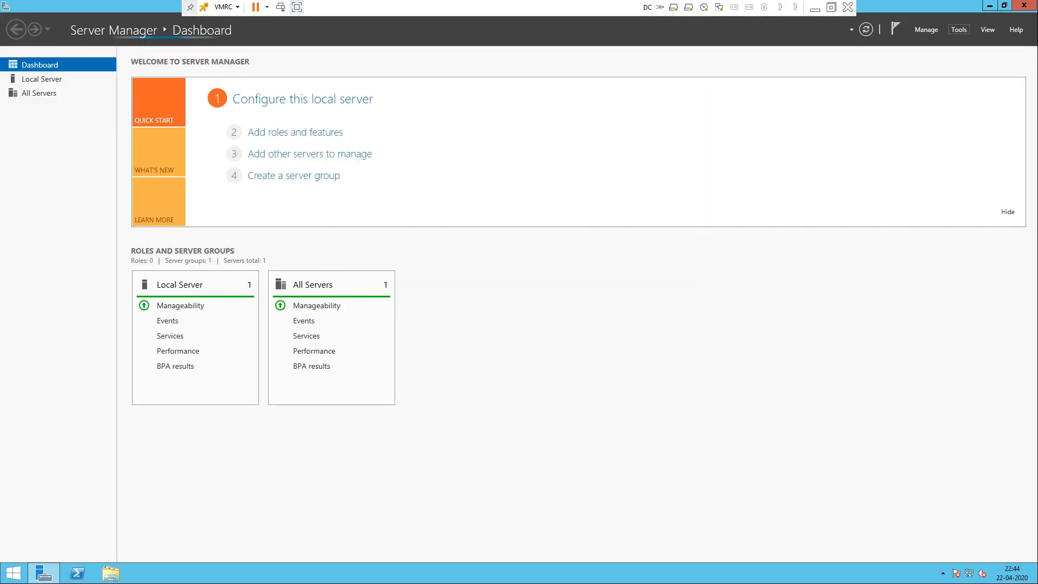
pyautogui.click(958, 30)
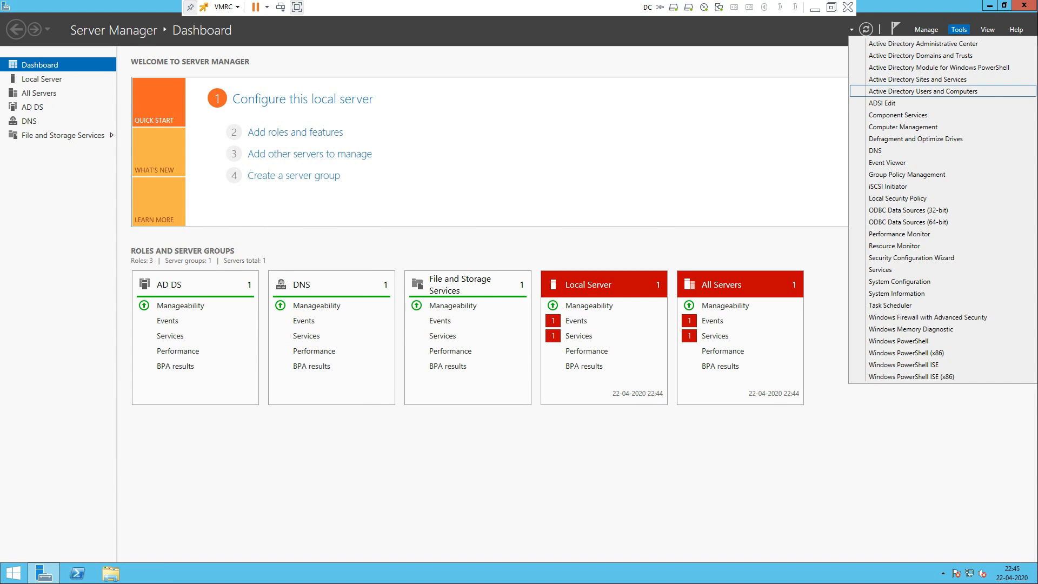
pyautogui.click(923, 92)
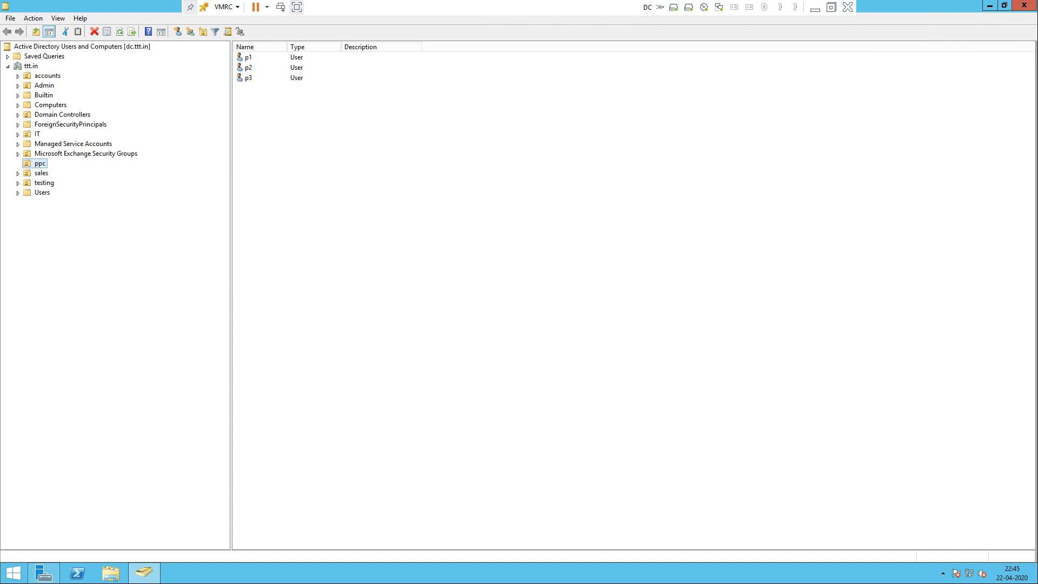
# Step: Check users p1, p2 and p3 in the ppc unit, then close the console
pyautogui.press('F2')
pyautogui.press('Escape')
pyautogui.moveTo(256, 126); pyautogui.dragTo(249, 57)
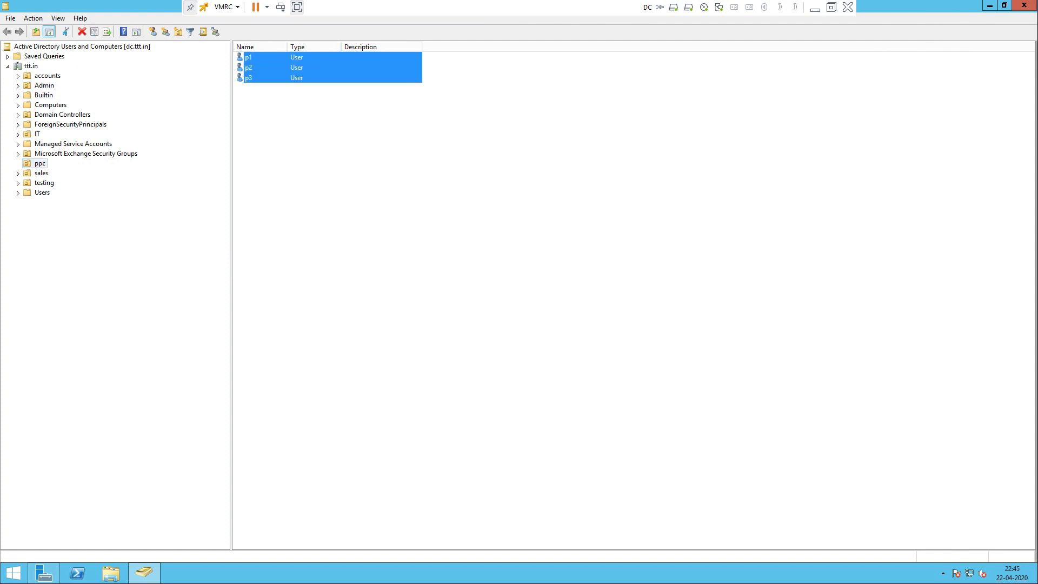
pyautogui.click(40, 163)
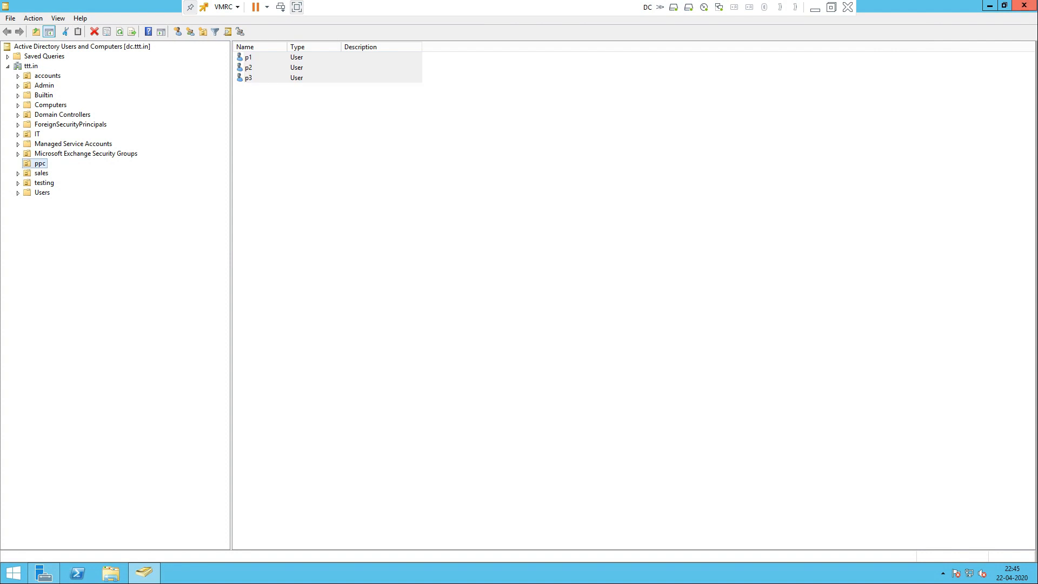
pyautogui.click(1023, 5)
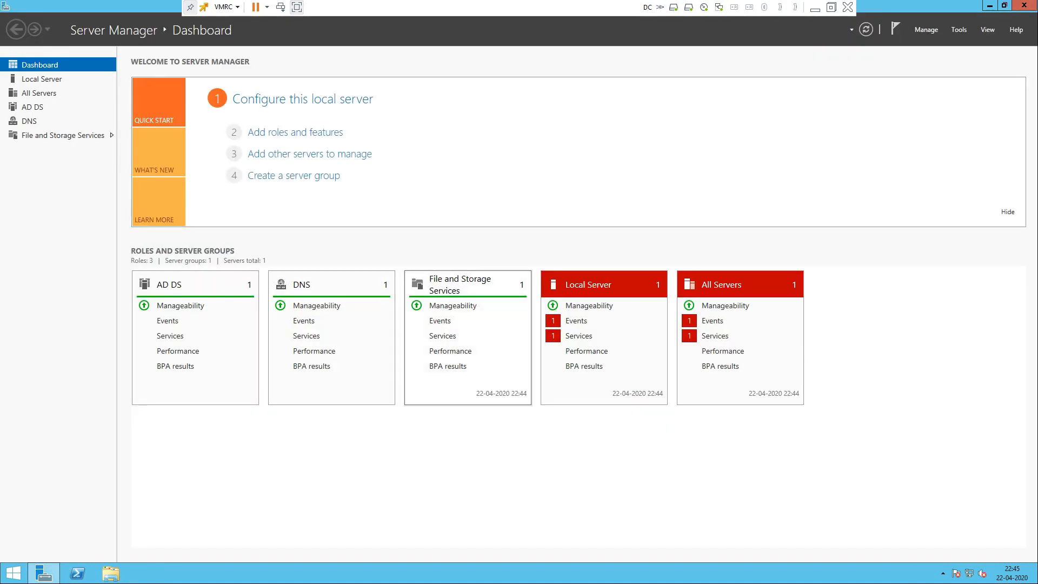
# Step: In Group Policy Management, create a GPO named 'folder redirection' linked to the ppc unit
pyautogui.click(958, 29)
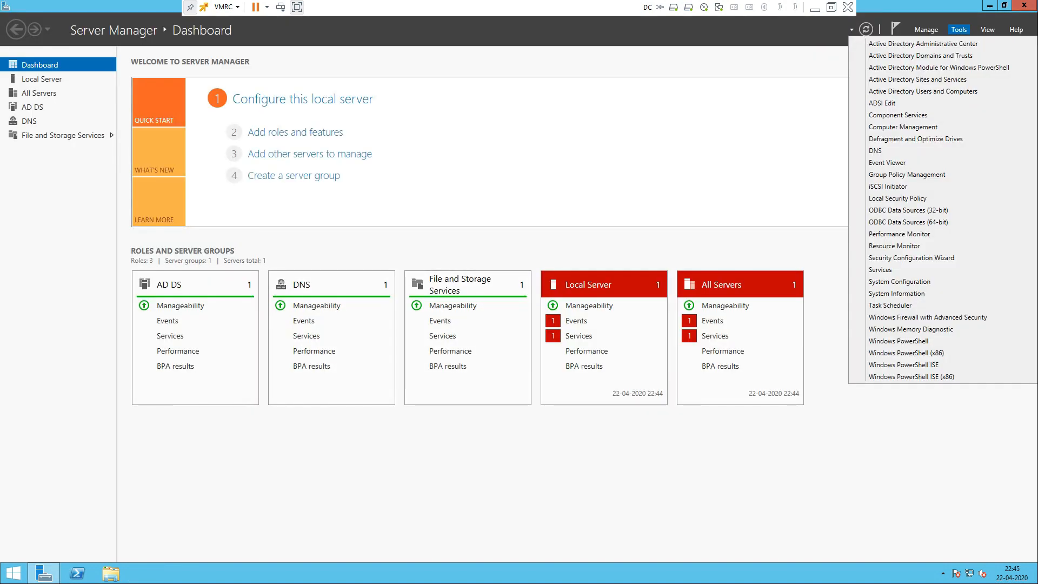
pyautogui.click(906, 174)
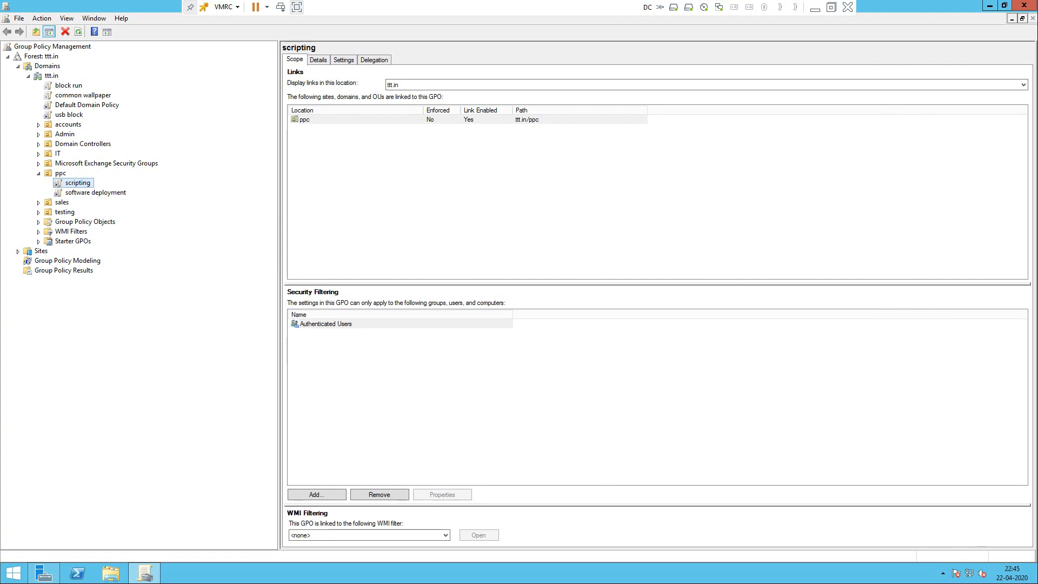
pyautogui.click(38, 173)
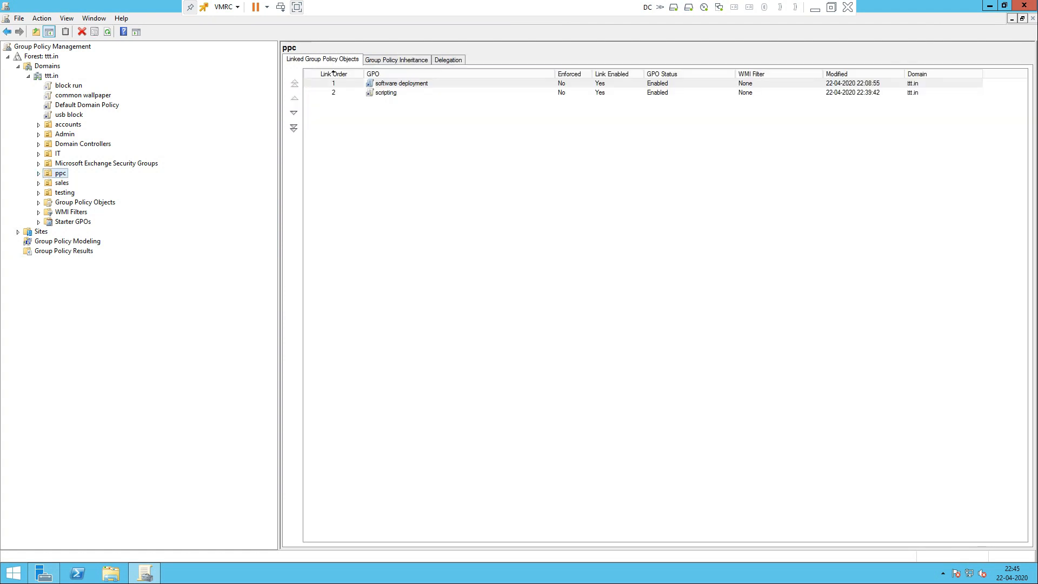
pyautogui.rightClick(58, 174)
pyautogui.click(108, 182)
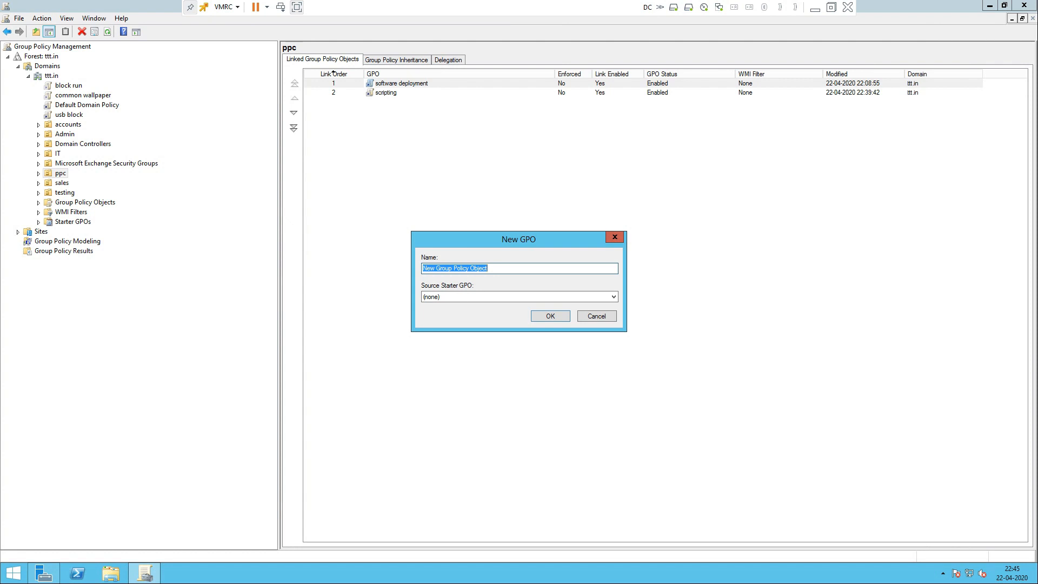
pyautogui.write('fold')
pyautogui.write('redirection')
pyautogui.press('Return')
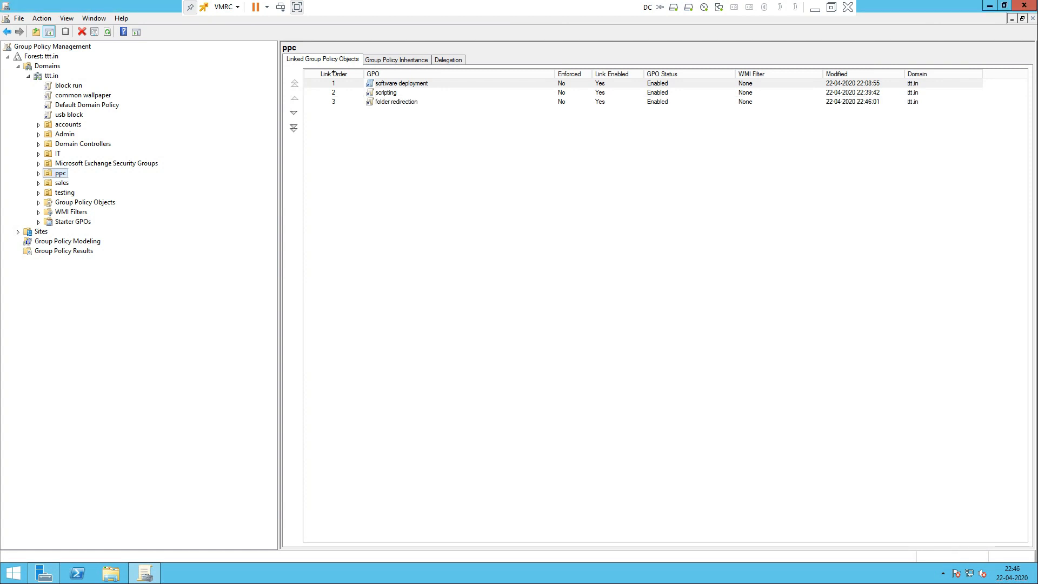
# Step: Select the folder redirection link under ppc and choose to edit it
pyautogui.press('Right')
pyautogui.press('Down')
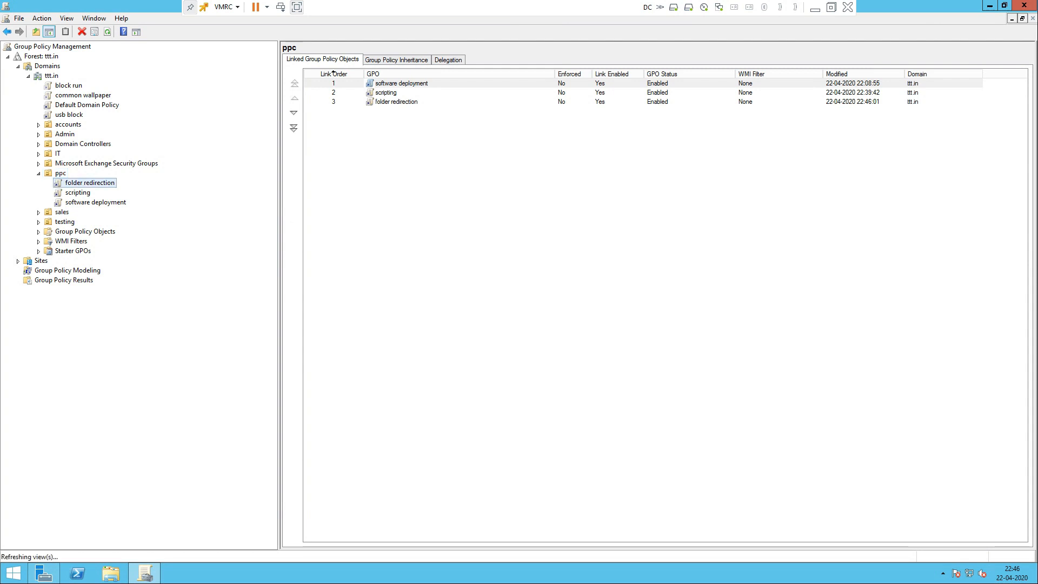
pyautogui.press('Return')
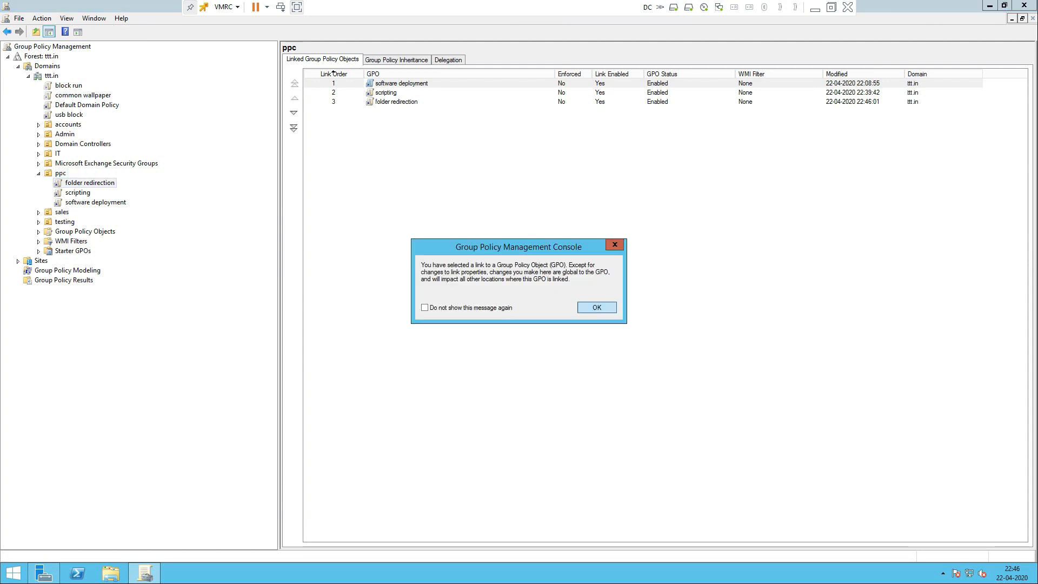
pyautogui.hotkey('shift', 'F10')
pyautogui.press('Down')
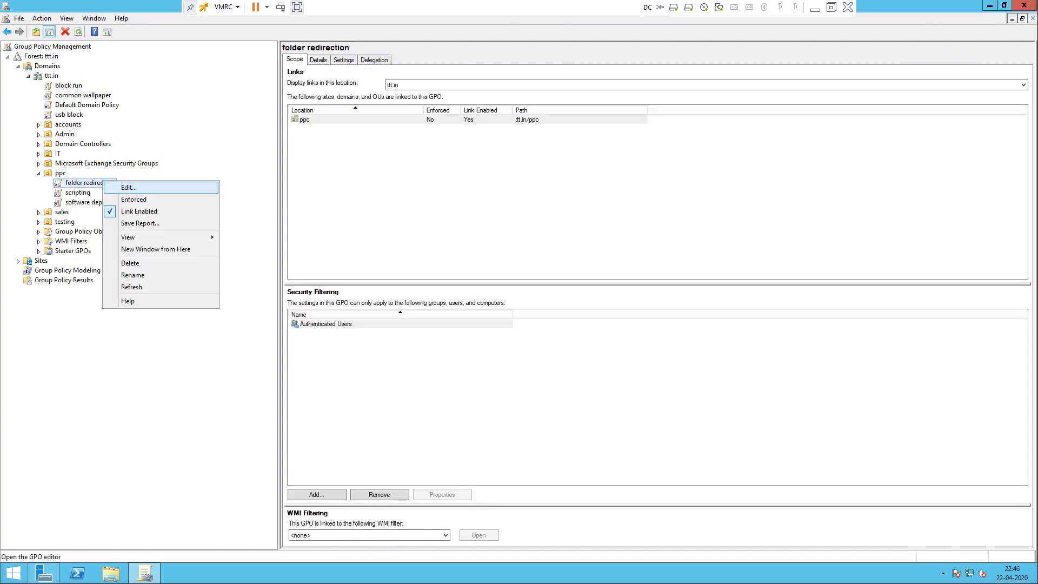
# Step: Open the GPO maximized and expand User Configuration > Policies > Windows Settings > Folder Redirection
pyautogui.press('Return')
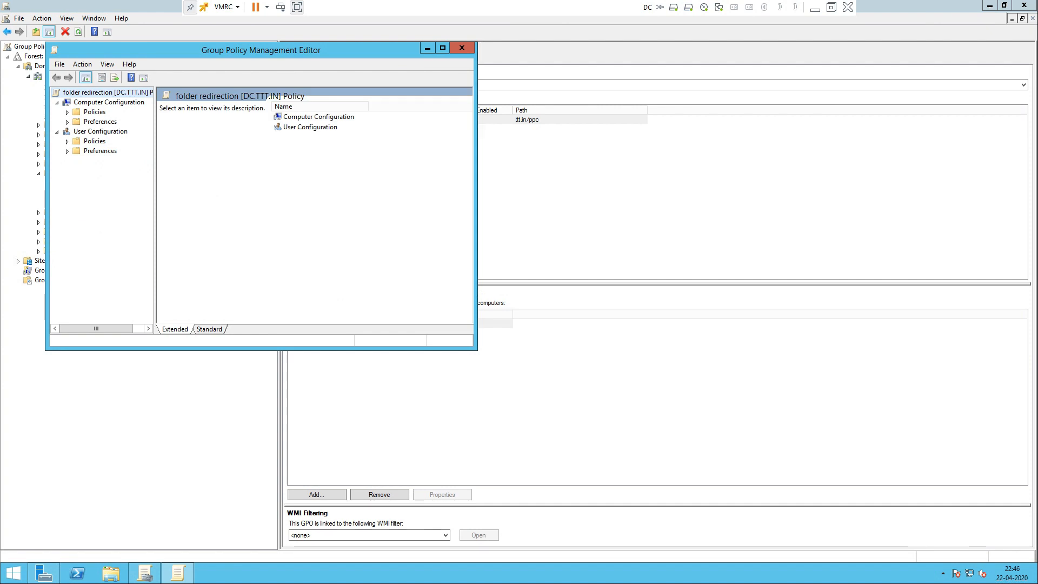
pyautogui.click(442, 48)
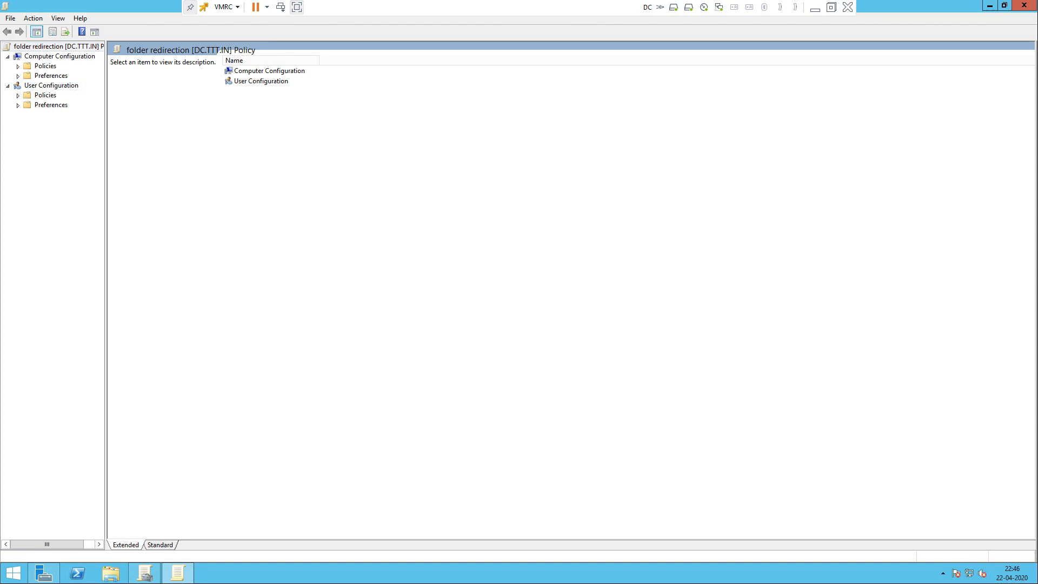
pyautogui.moveTo(105, 291); pyautogui.dragTo(247, 292)
pyautogui.click(18, 96)
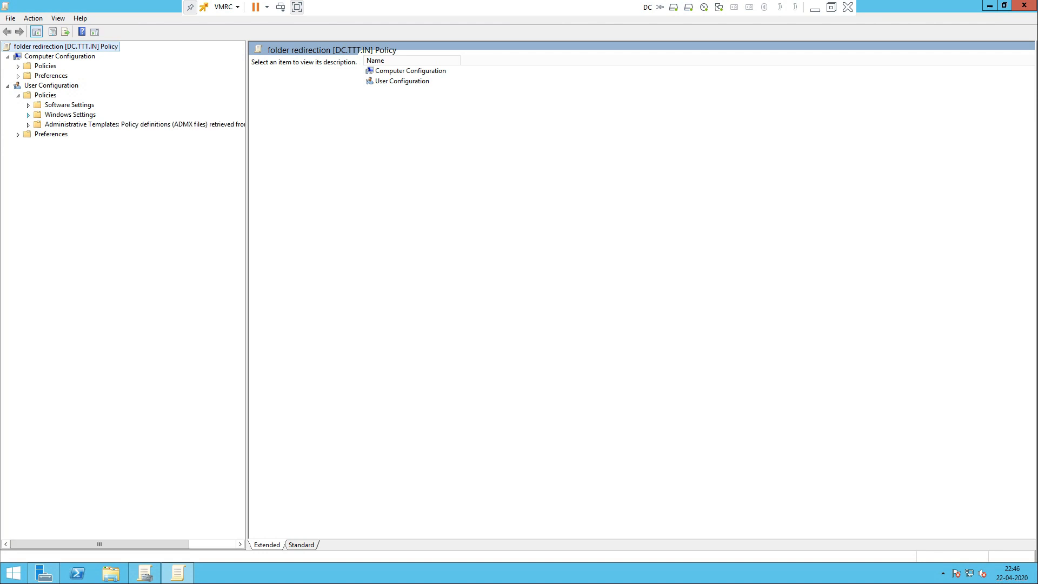
pyautogui.click(28, 116)
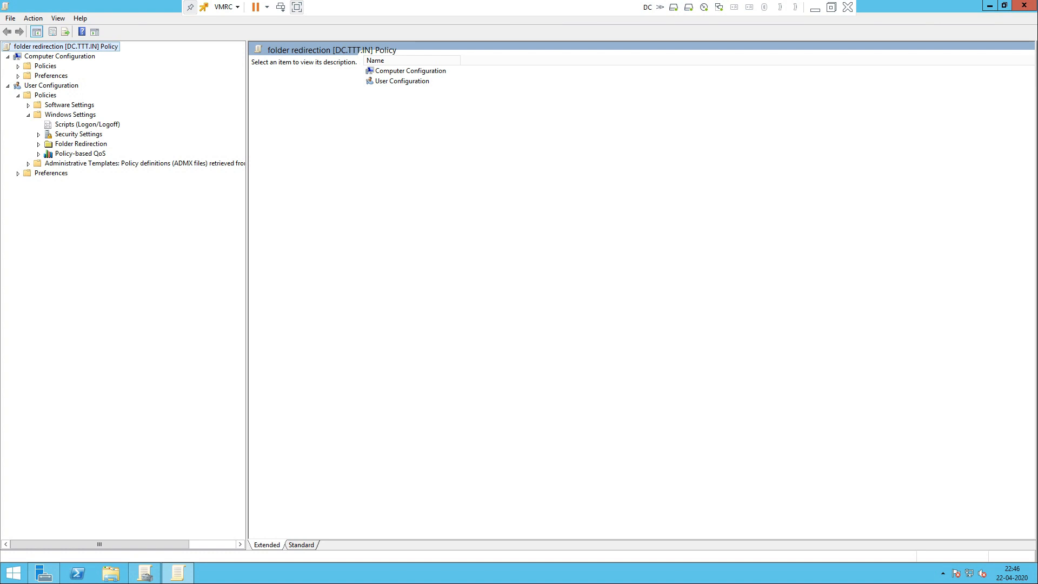
pyautogui.click(81, 145)
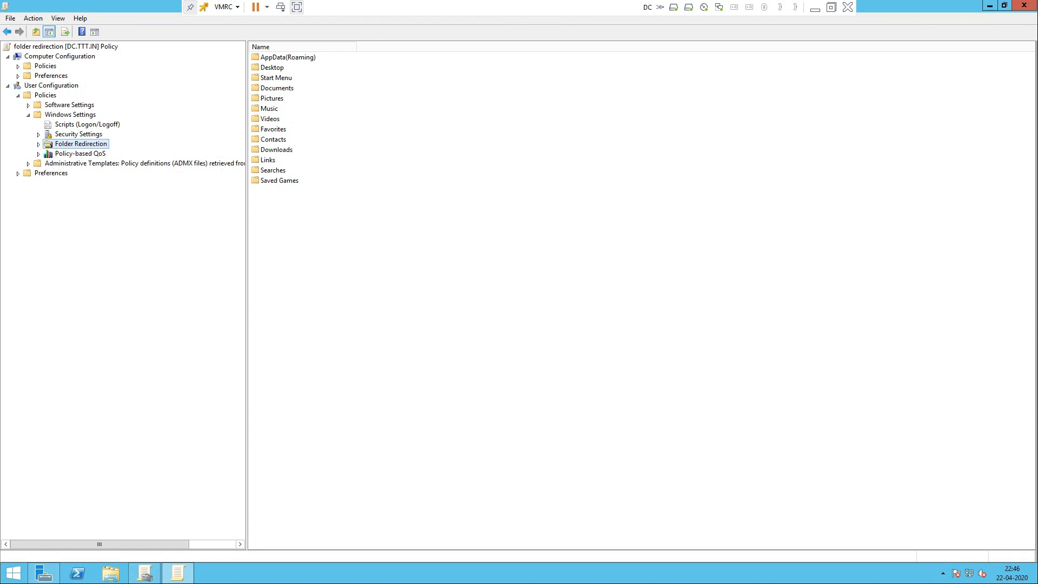
# Step: Look over the redirectable folders (AppData(Roaming), Start Menu, Music) and open the Desktop entry
pyautogui.click(421, 238)
pyautogui.click(287, 57)
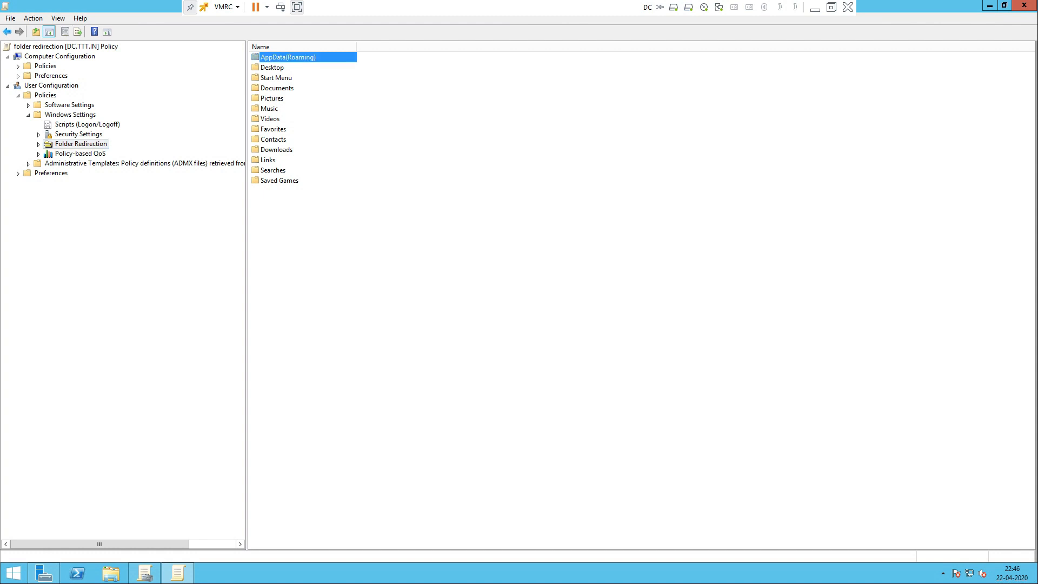
pyautogui.click(272, 67)
pyautogui.click(277, 78)
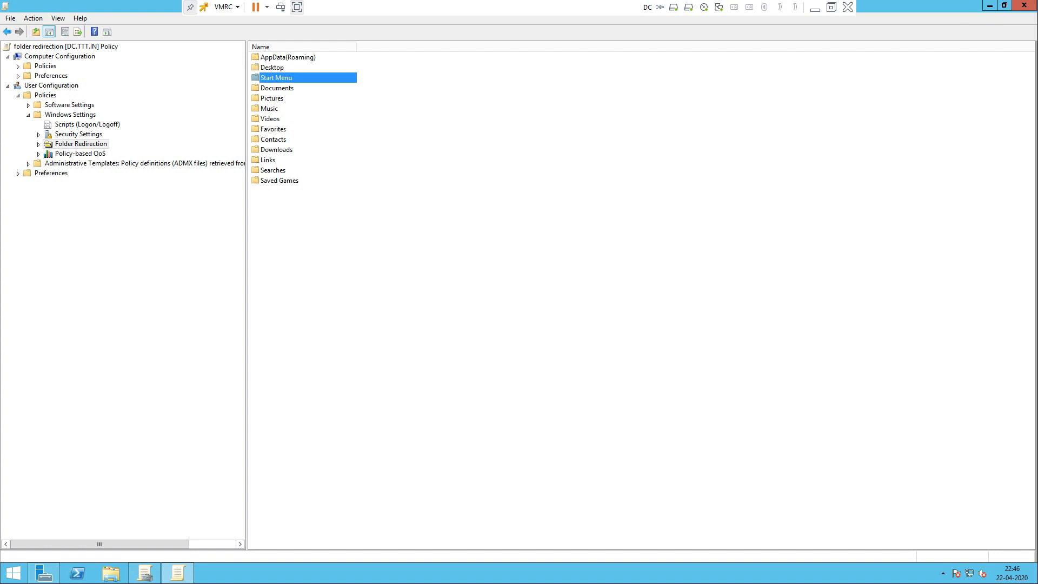
pyautogui.click(270, 109)
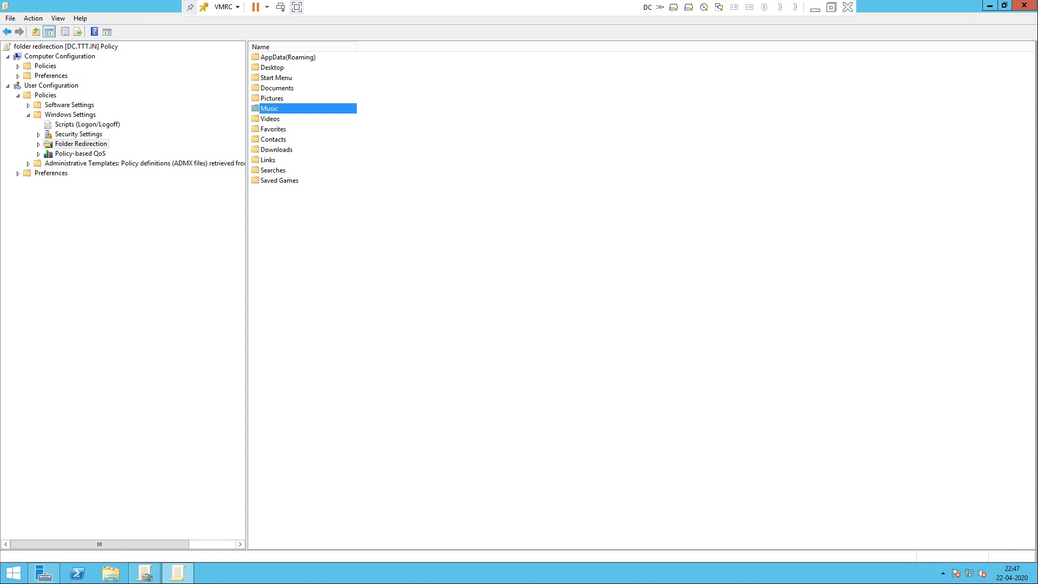
pyautogui.click(272, 68)
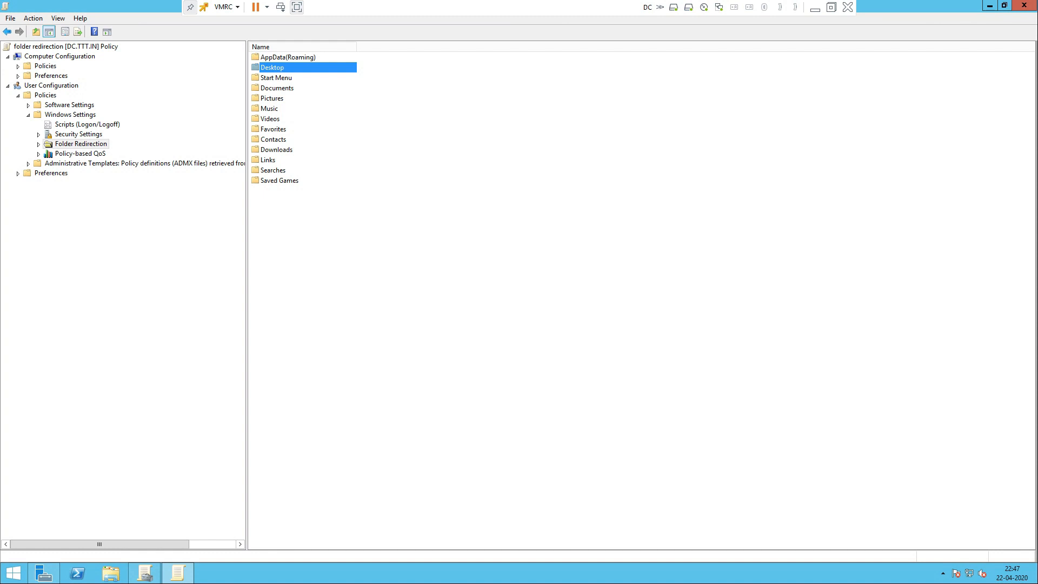
pyautogui.doubleClick(272, 67)
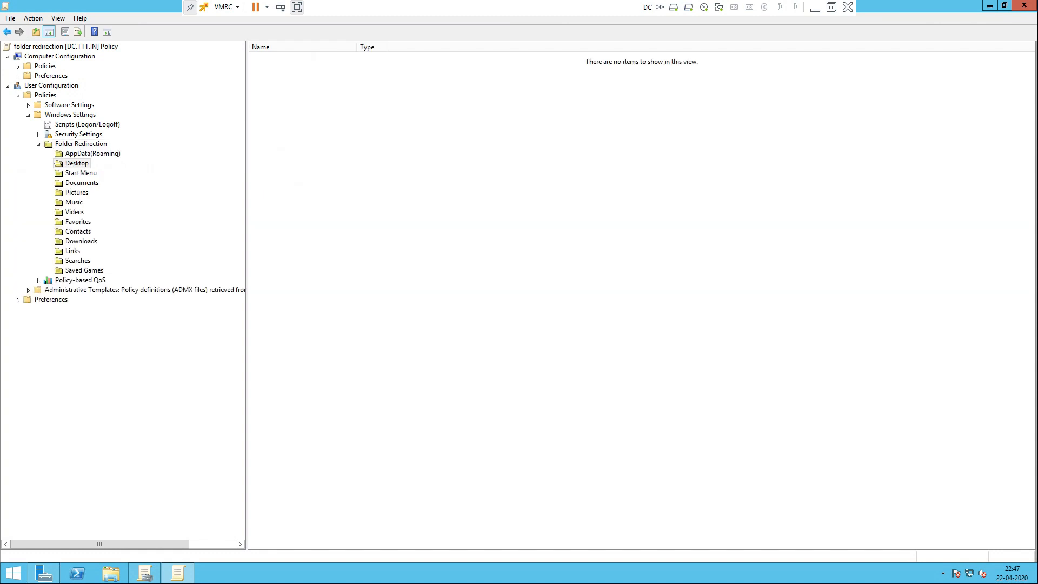
# Step: Set Desktop's redirection to Basic – Redirect everyone's folder to the same location
pyautogui.rightClick(81, 162)
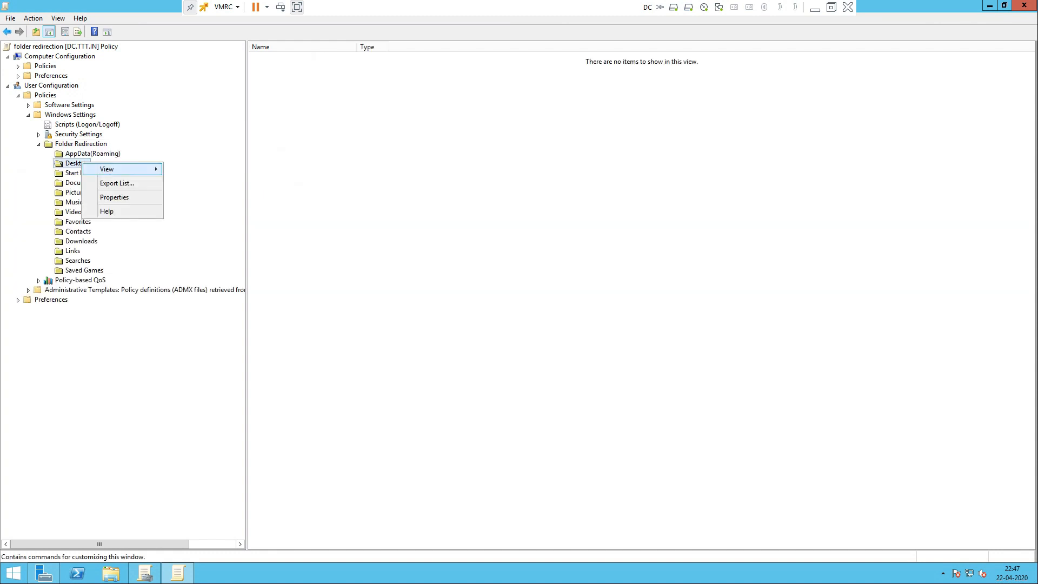
pyautogui.click(103, 198)
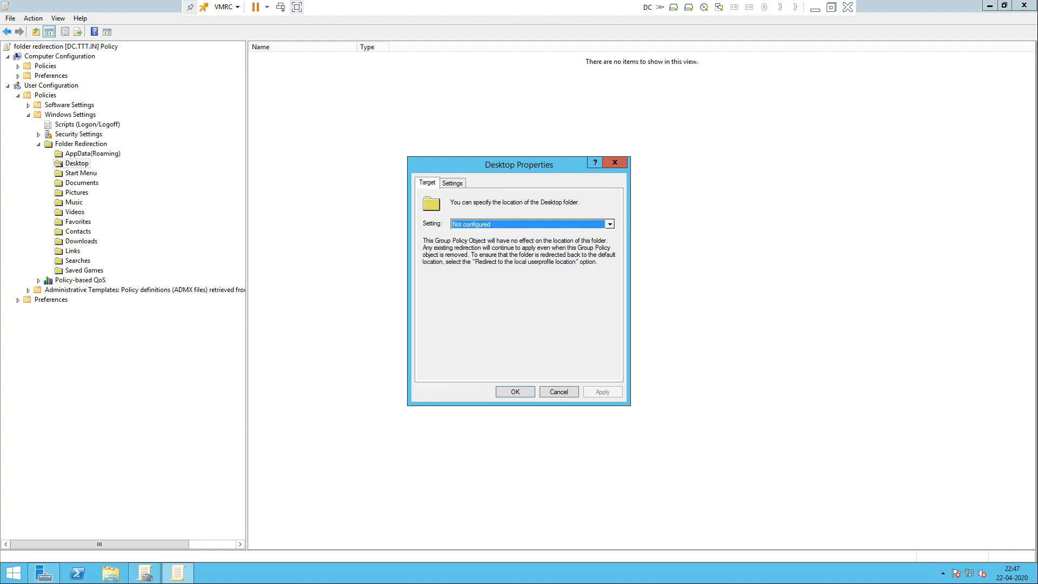
pyautogui.click(476, 224)
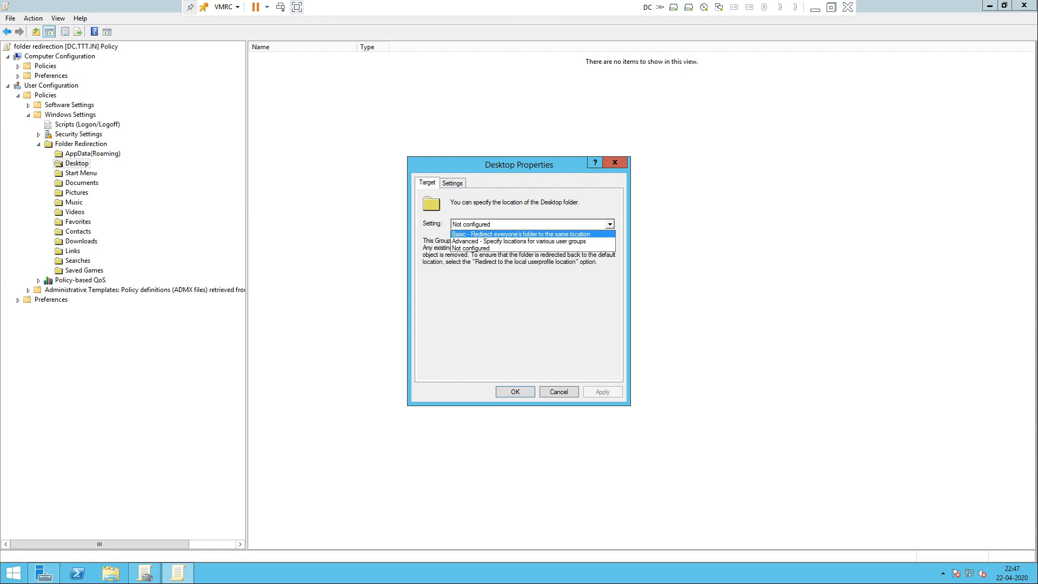
pyautogui.press('Return')
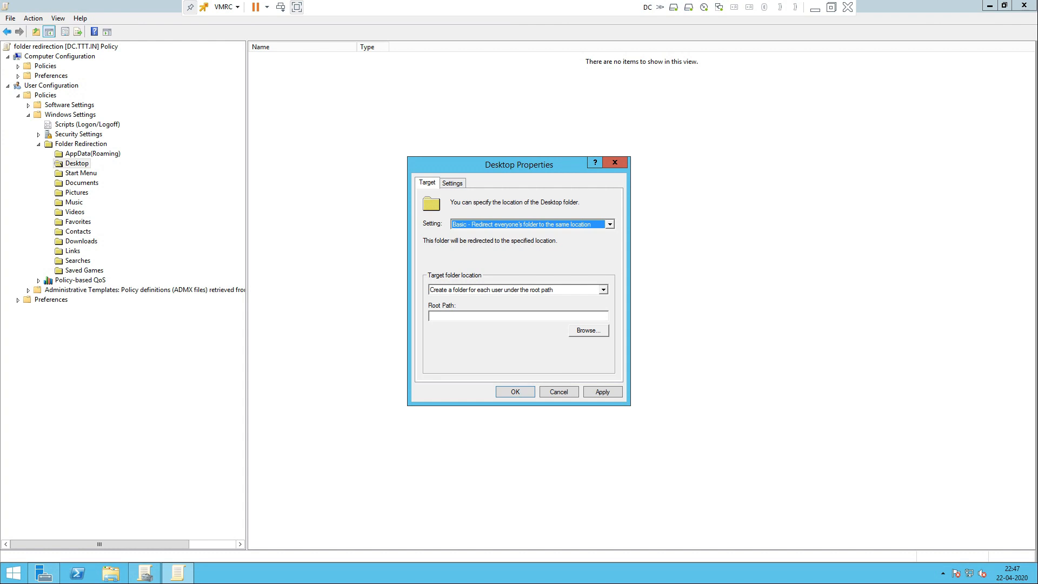
pyautogui.click(603, 289)
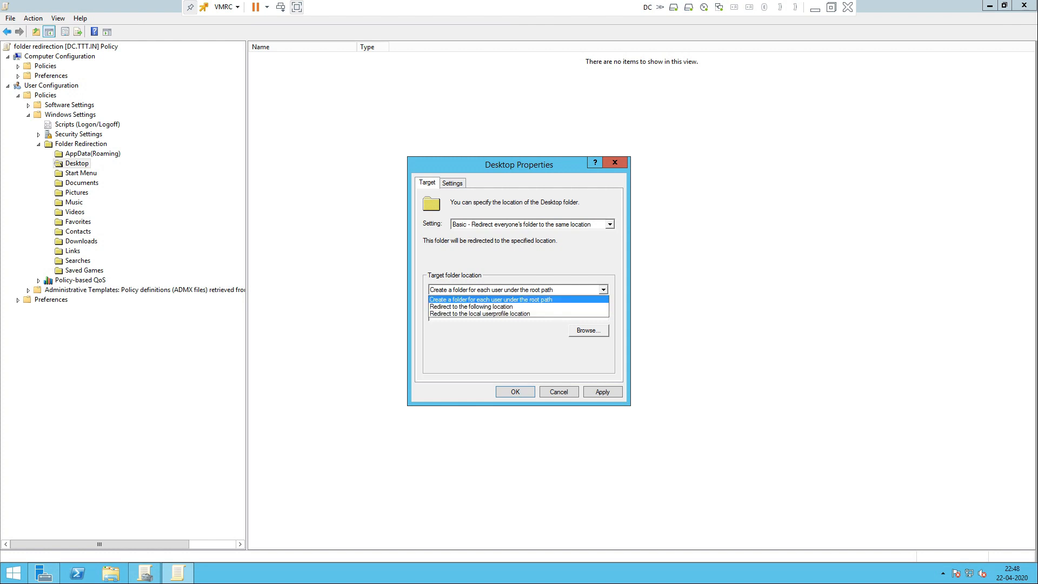
# Step: Target the Desktop redirection at the root path \\dc\redirection\%username%
pyautogui.click(471, 306)
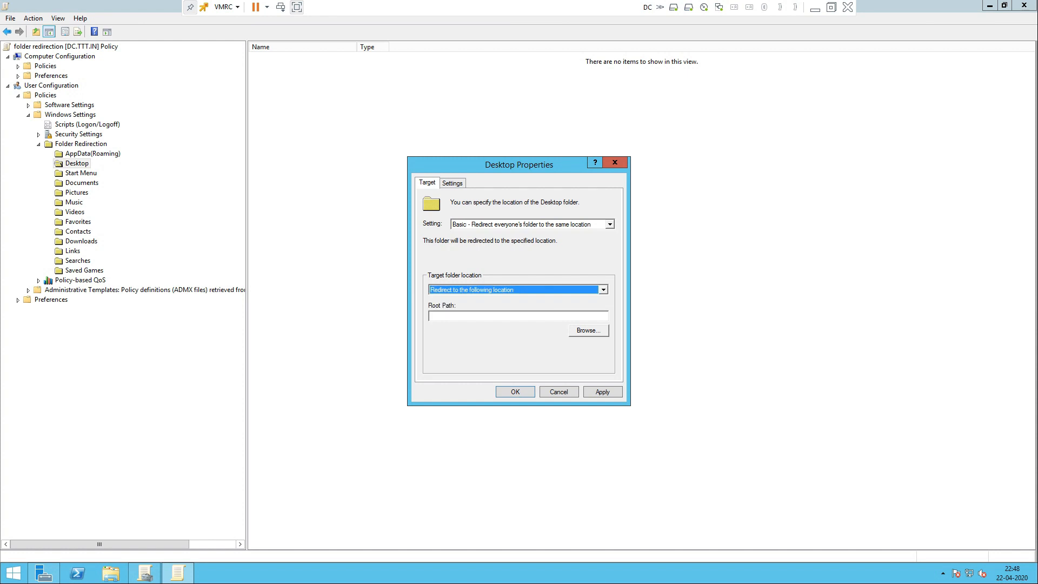
pyautogui.click(468, 316)
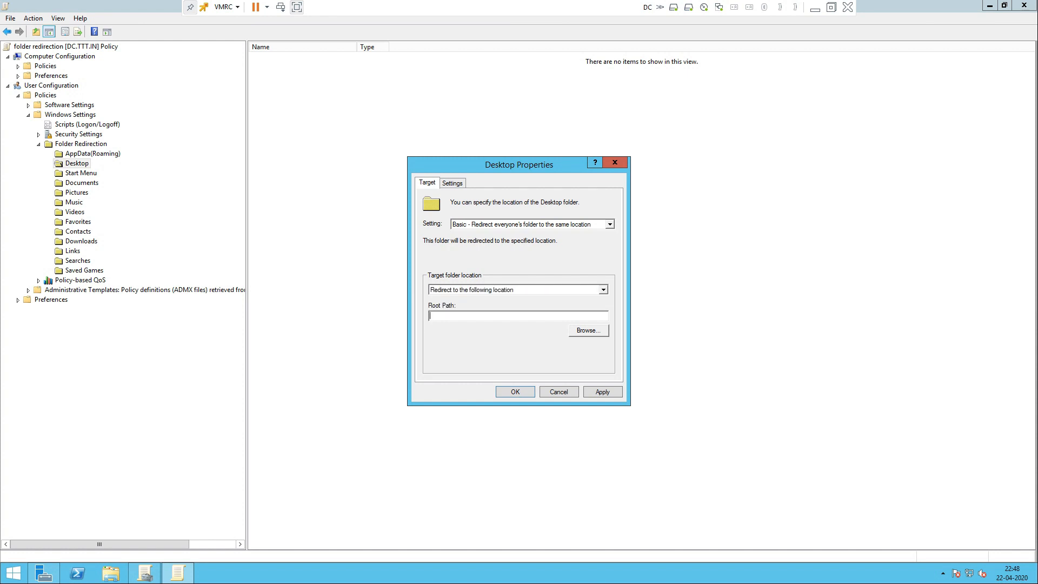
pyautogui.click(588, 330)
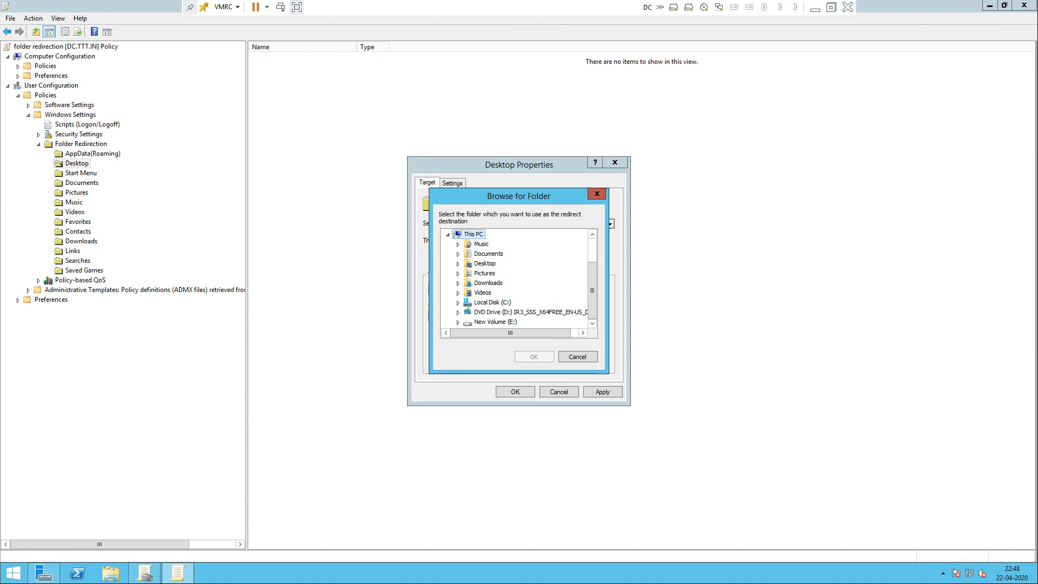
pyautogui.click(597, 193)
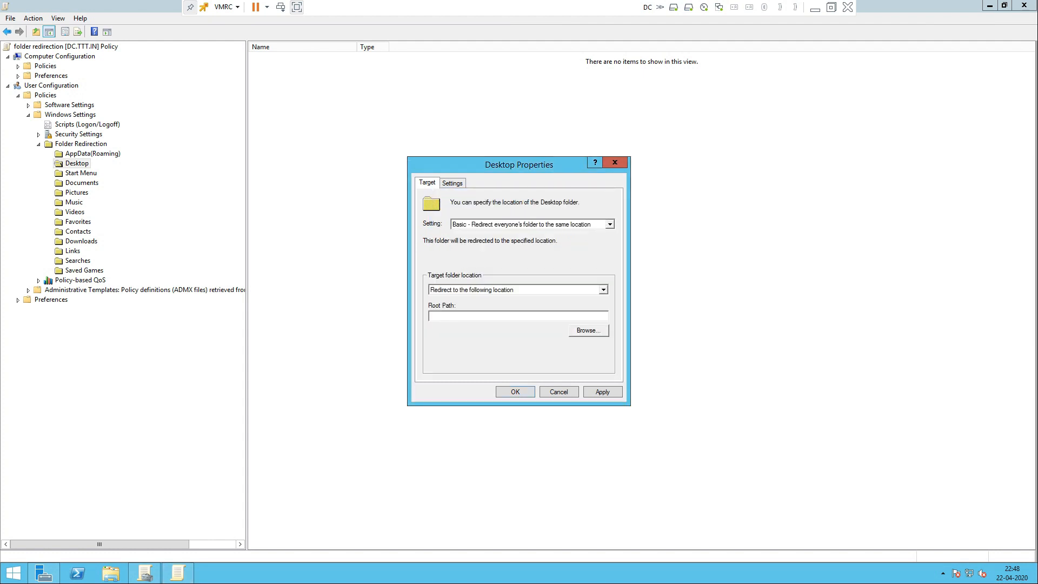
pyautogui.write('\\\\dc\\redirection\\')
pyautogui.write('%username%')
pyautogui.press('super+r')
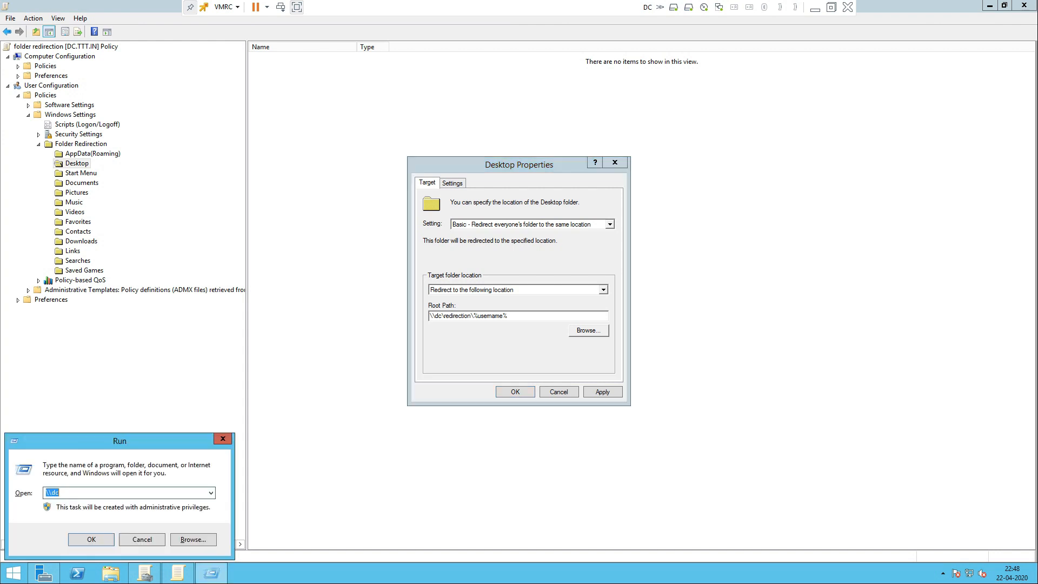
pyautogui.write('\\')
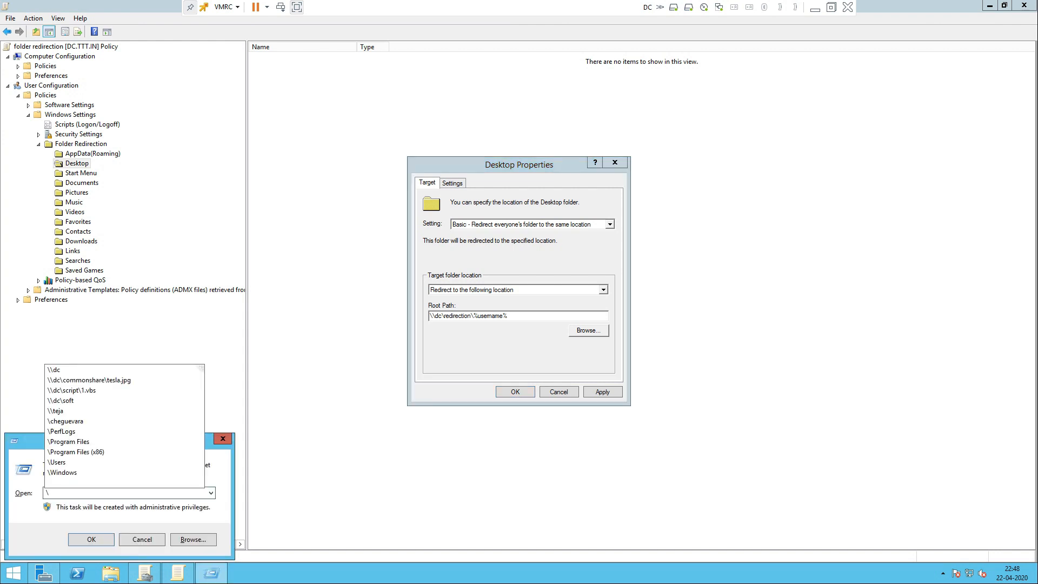
pyautogui.write('\\dc')
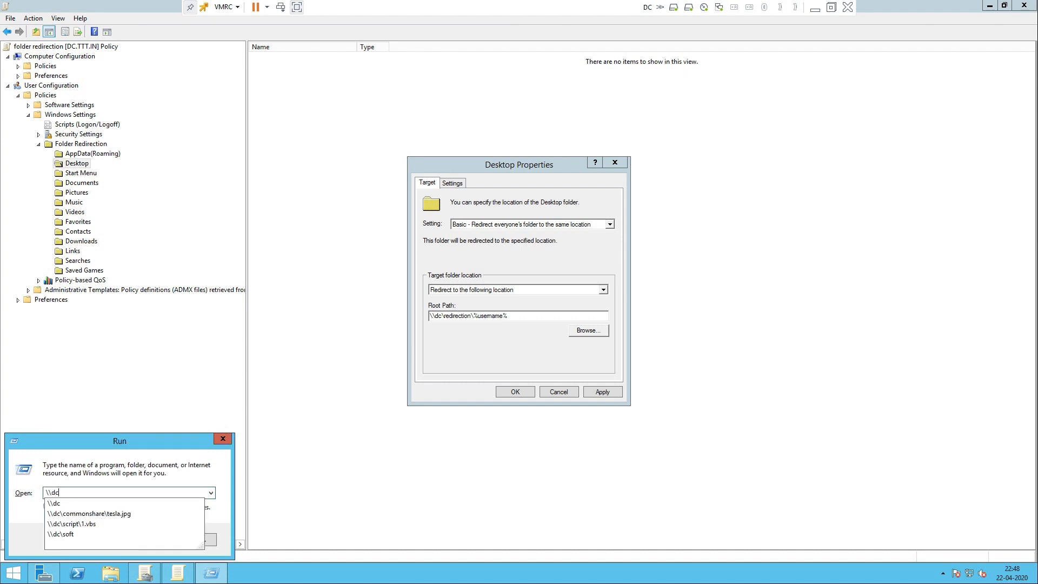
pyautogui.write('\\red')
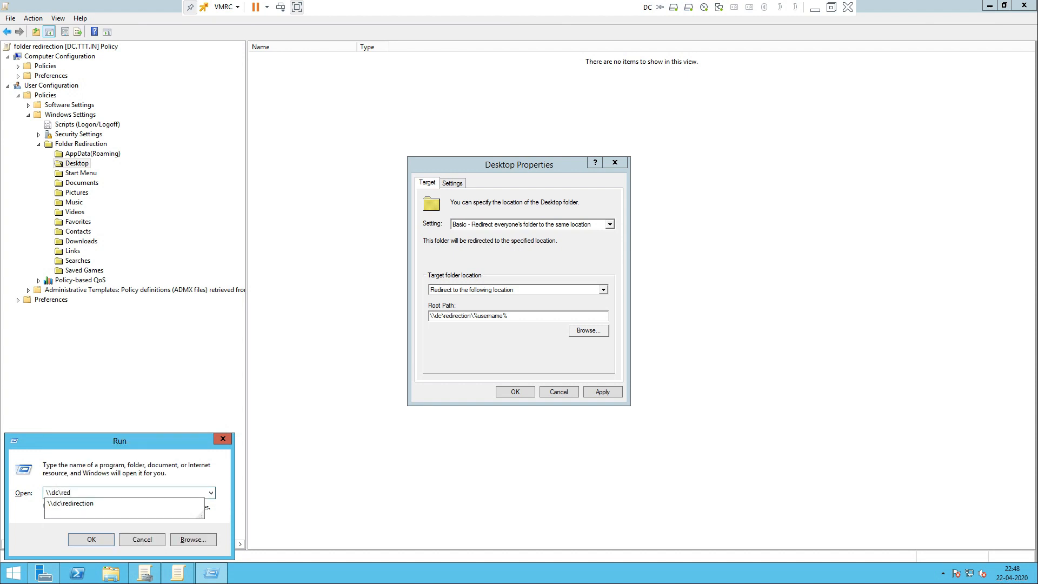
pyautogui.press('Down')
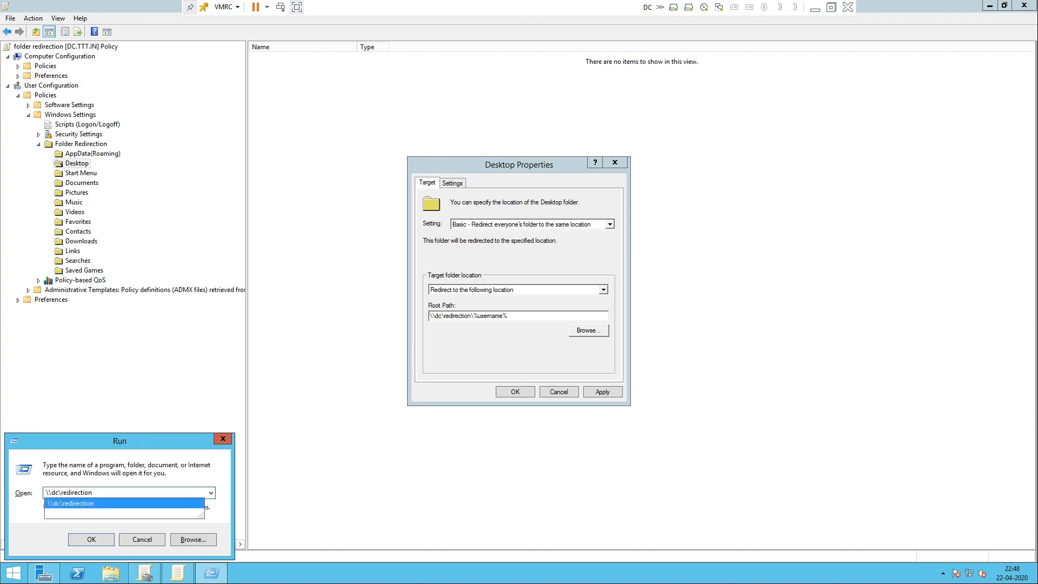
pyautogui.press('Return')
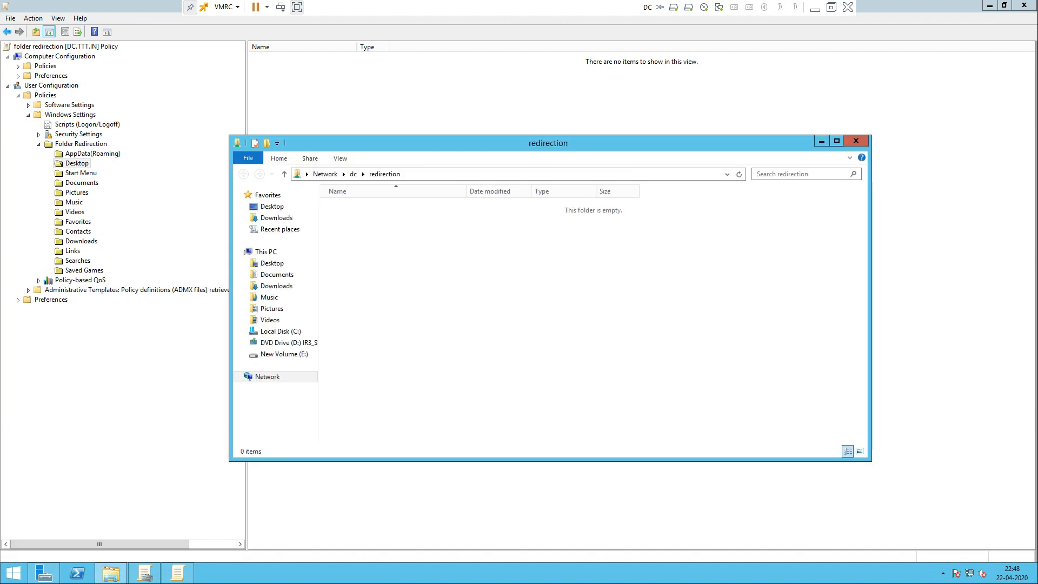
pyautogui.moveTo(436, 146); pyautogui.dragTo(533, 366)
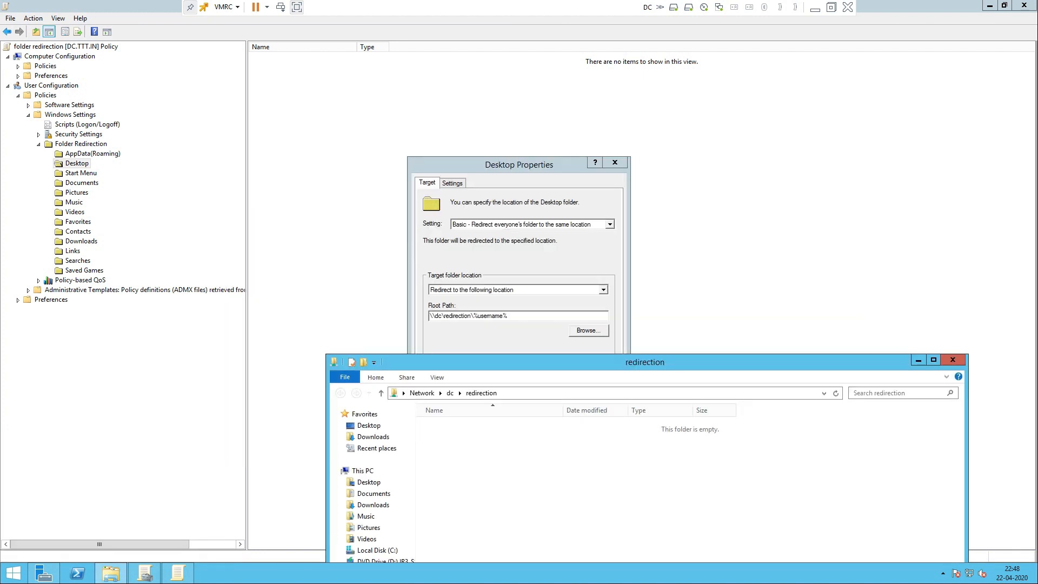
pyautogui.click(532, 393)
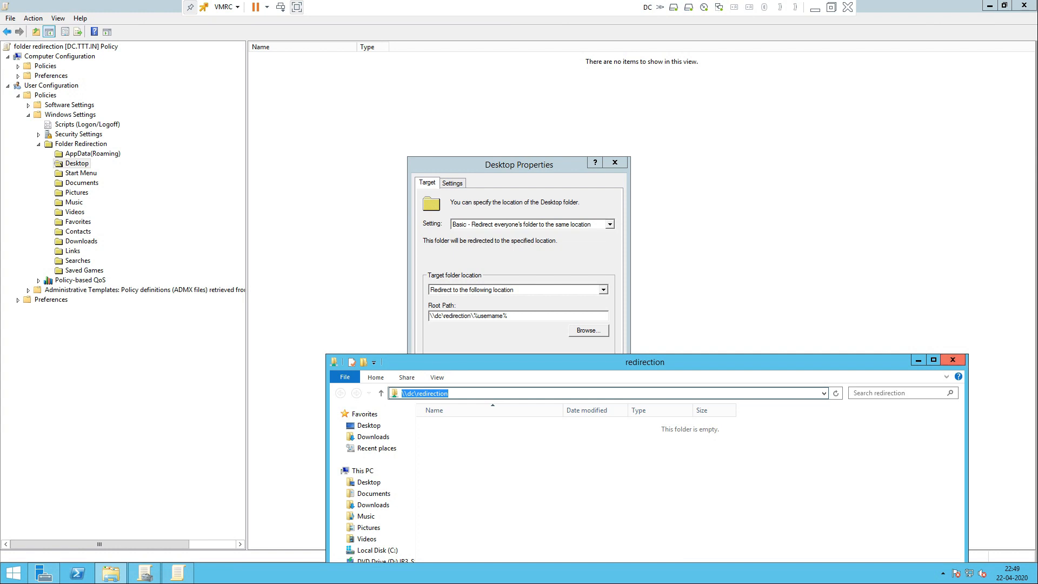
pyautogui.click(952, 360)
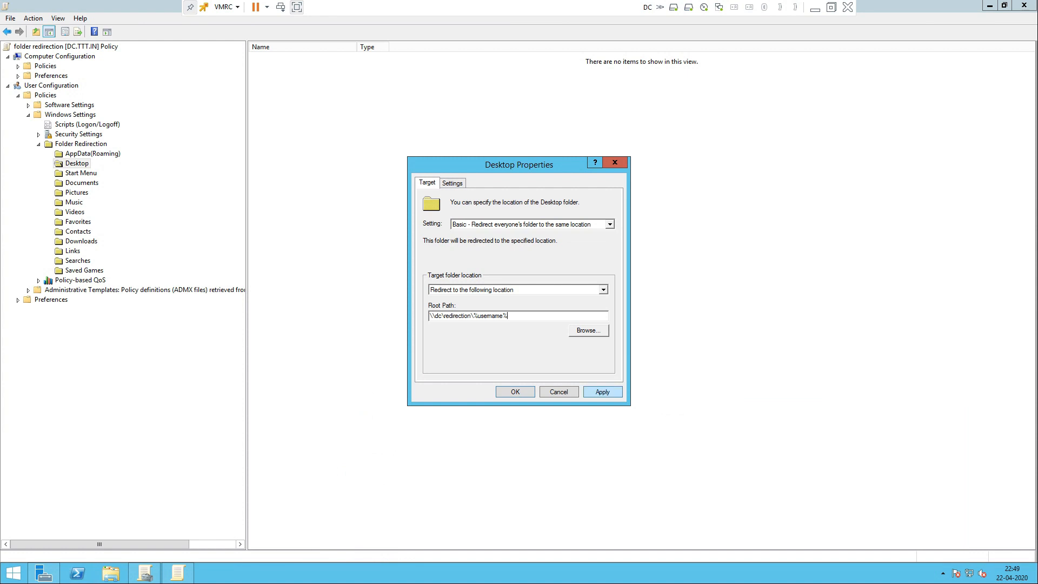
# Step: Apply the Desktop redirection settings, accepting the compatibility warning
pyautogui.click(602, 391)
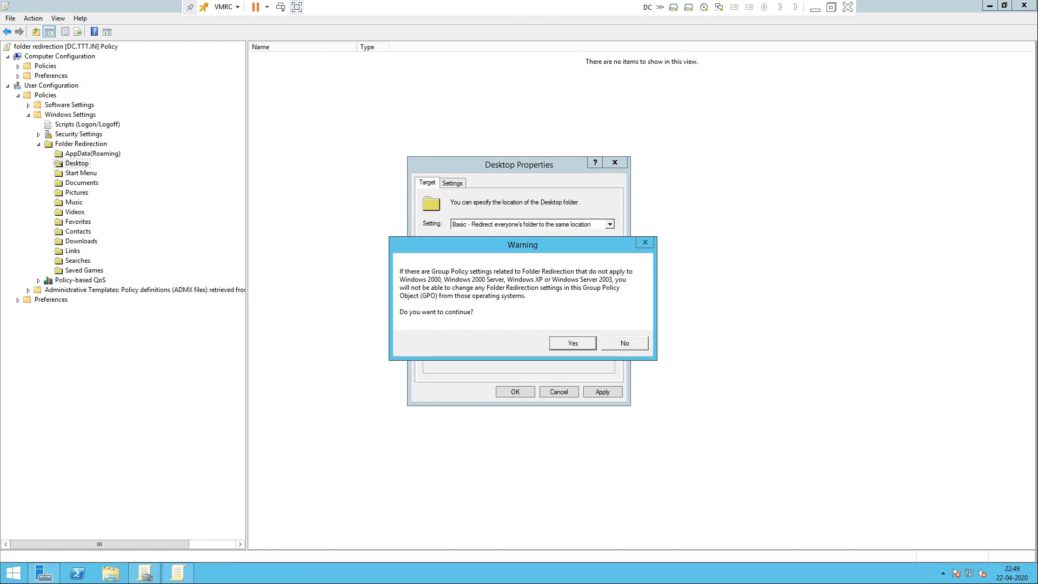
pyautogui.press('Return')
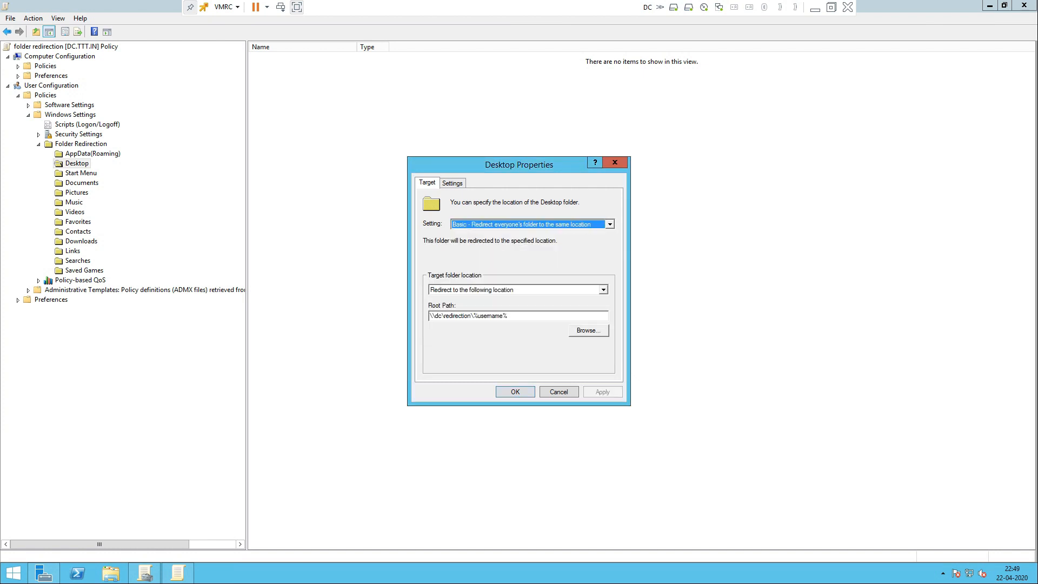
pyautogui.press('Return')
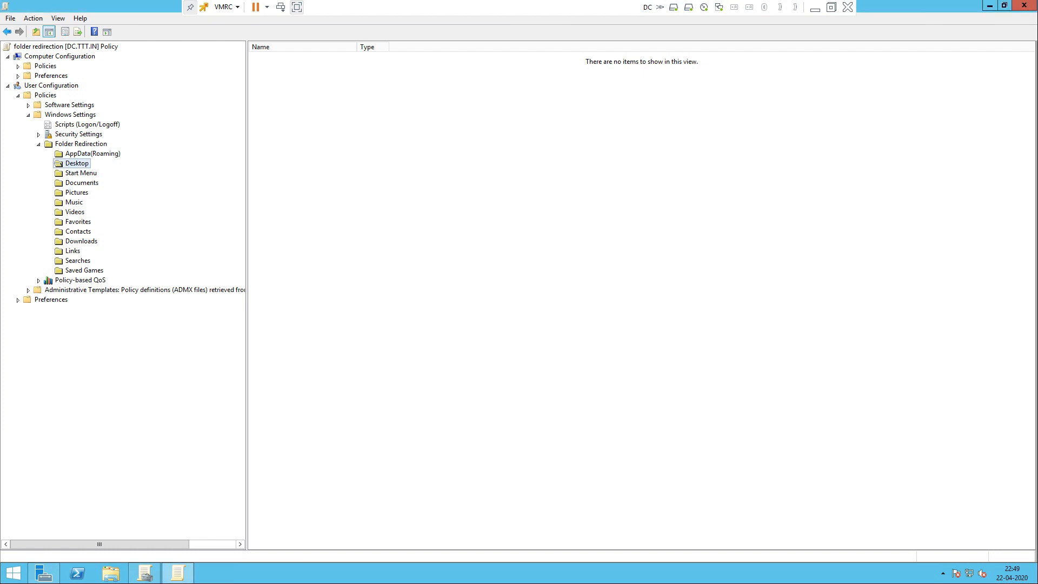
# Step: Run gpupdate on the server, then close the update console and the policy editor
pyautogui.press('super+r')
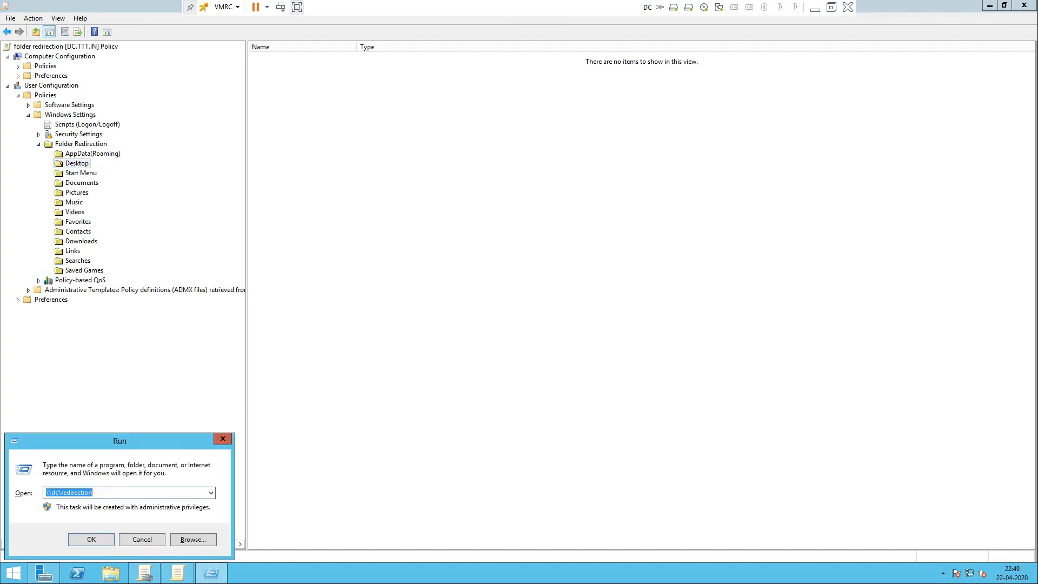
pyautogui.write('gpd')
pyautogui.press('BackSpace')
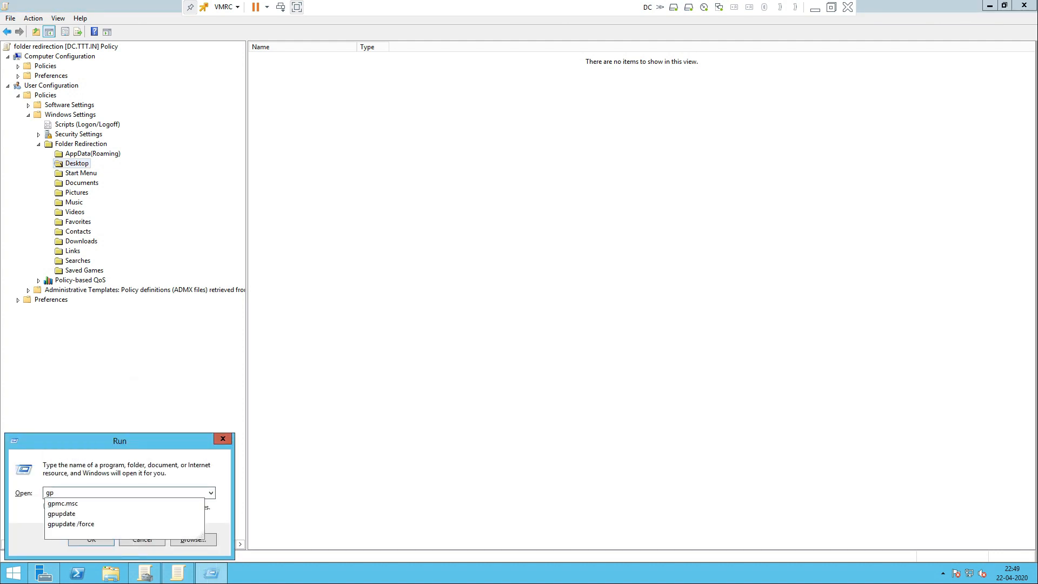
pyautogui.write('update')
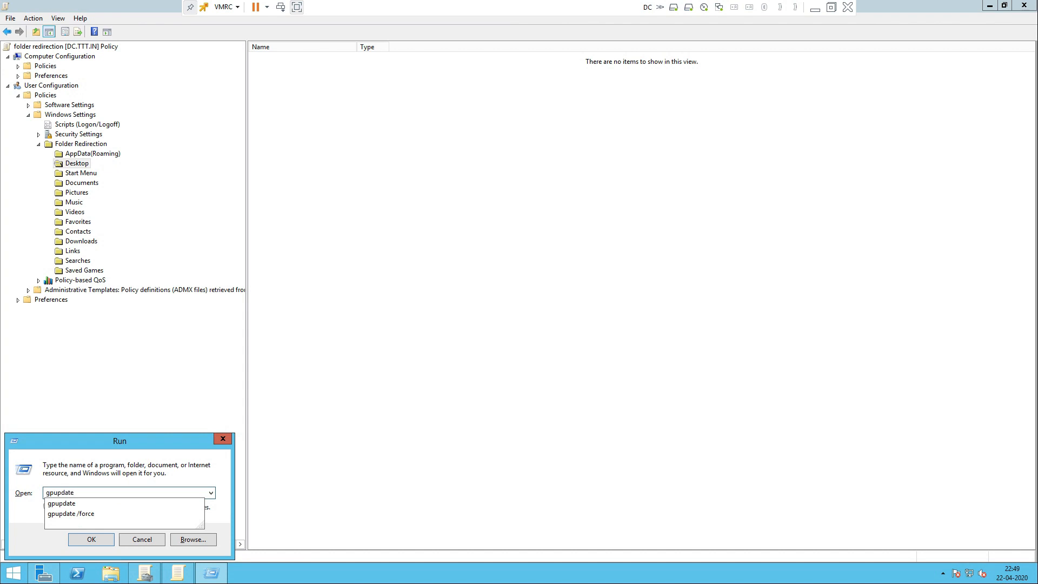
pyautogui.press('Return')
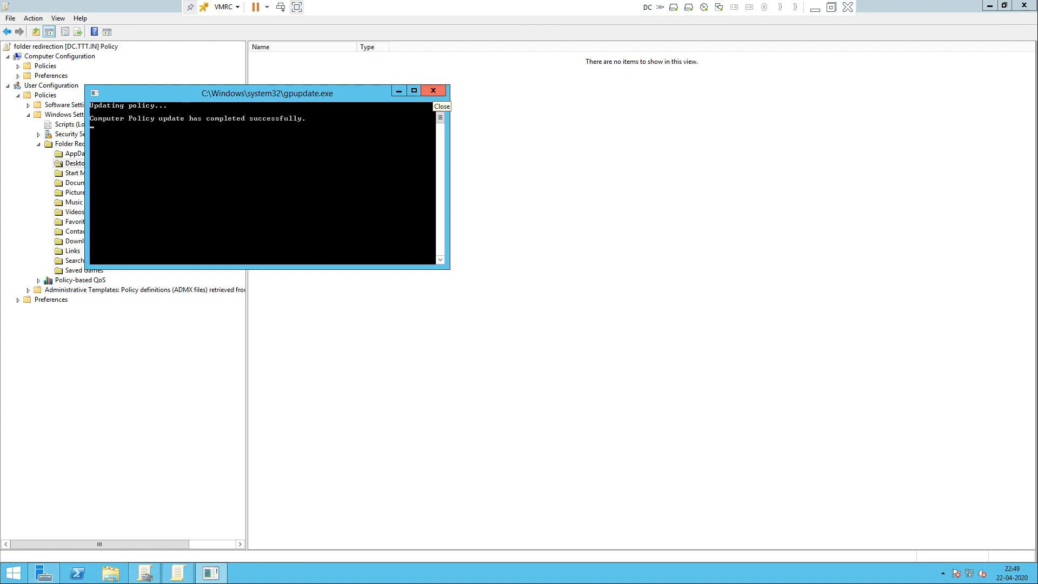
pyautogui.click(432, 91)
pyautogui.click(1023, 4)
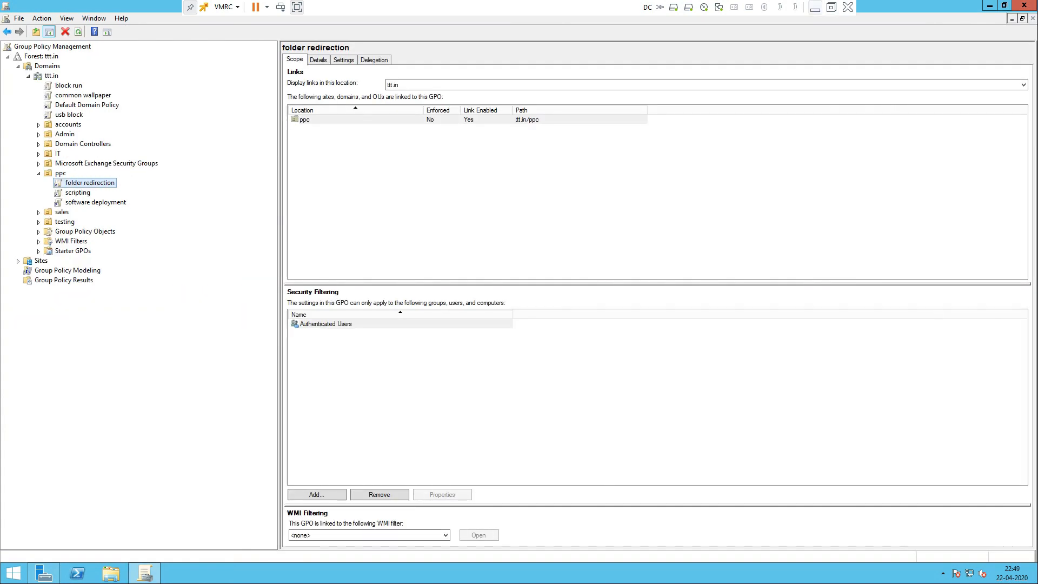
# Step: Minimize the DC console, switch to the client 4 win 7 VM and refresh its desktop
pyautogui.click(815, 7)
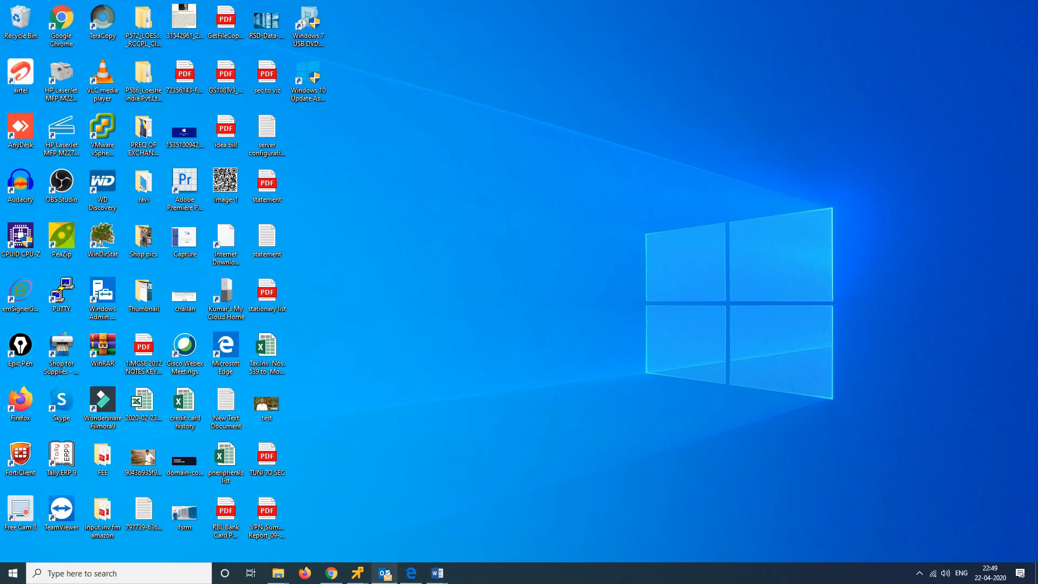
pyautogui.moveTo(357, 573)
pyautogui.click(356, 507)
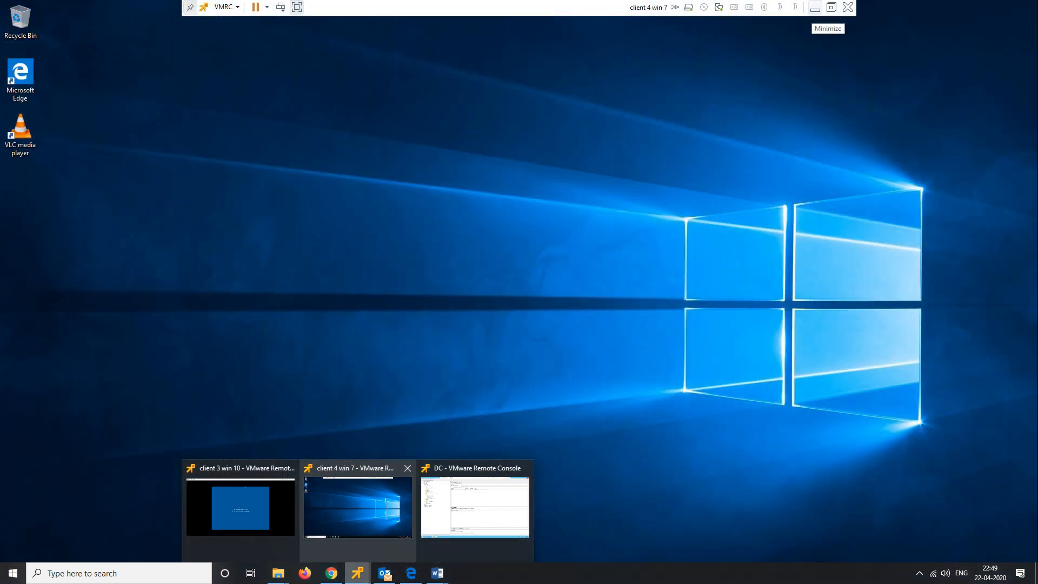
pyautogui.click(357, 506)
pyautogui.rightClick(529, 242)
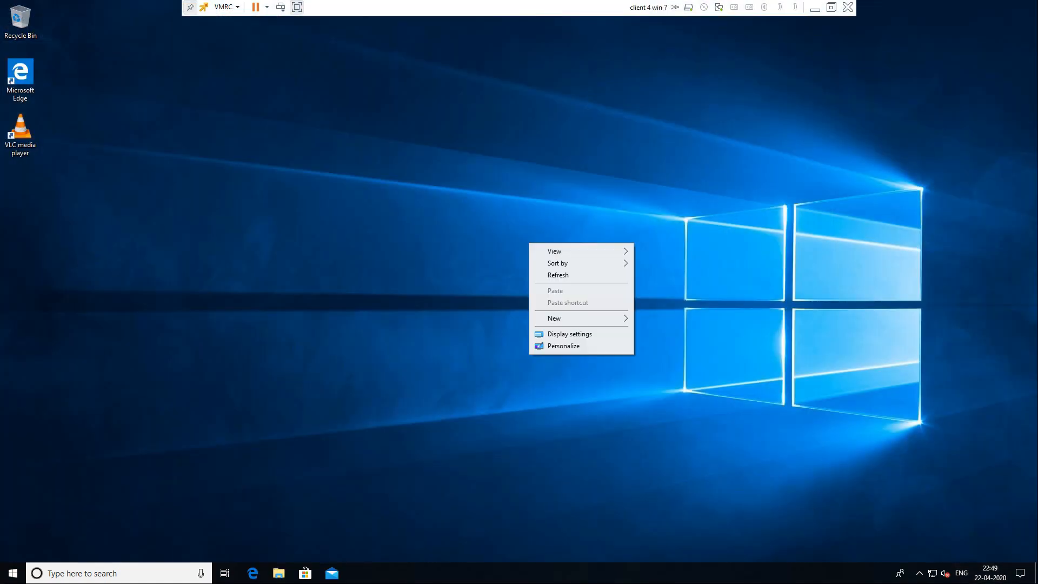
pyautogui.click(546, 276)
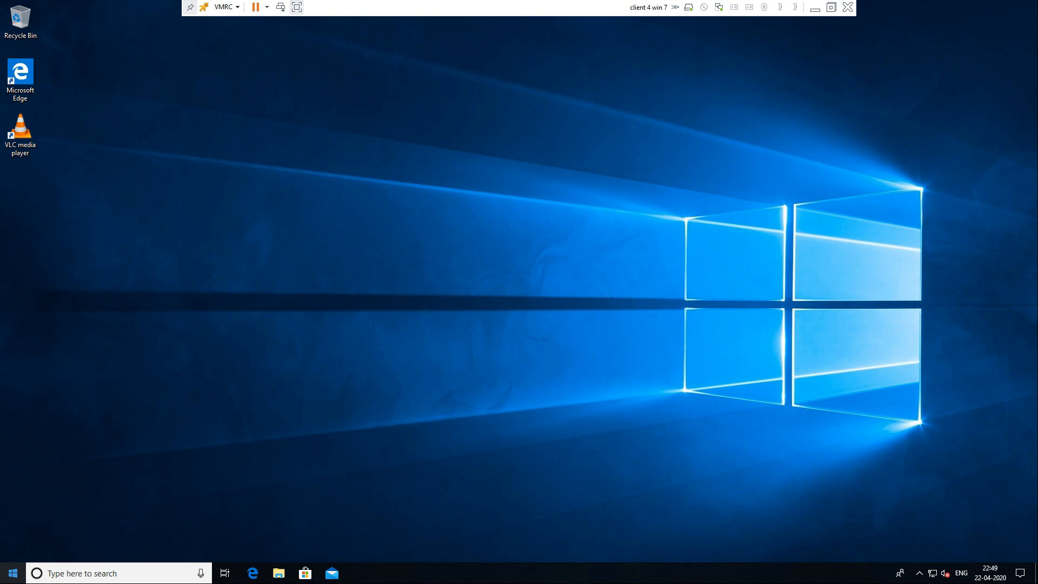
# Step: Add the user's files, Network and Control Panel icons via Themes' desktop icon settings, then apply
pyautogui.press('super')
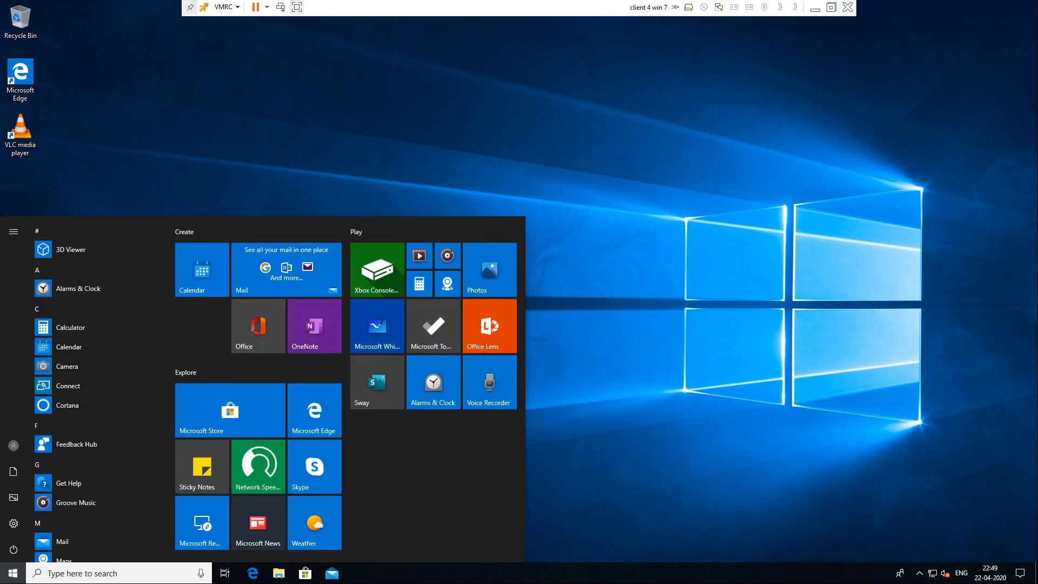
pyautogui.rightClick(658, 122)
pyautogui.click(682, 212)
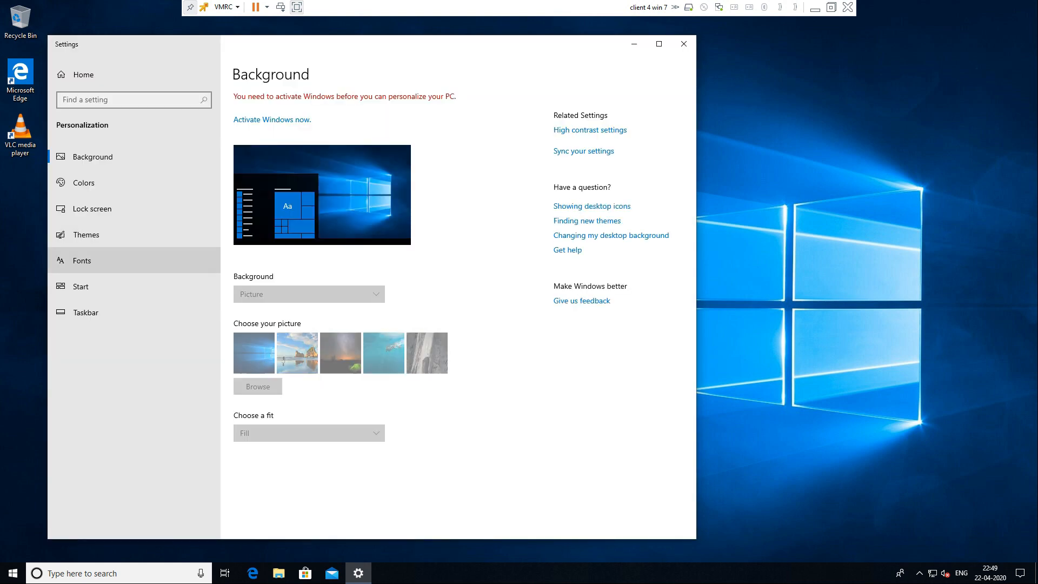
pyautogui.click(86, 234)
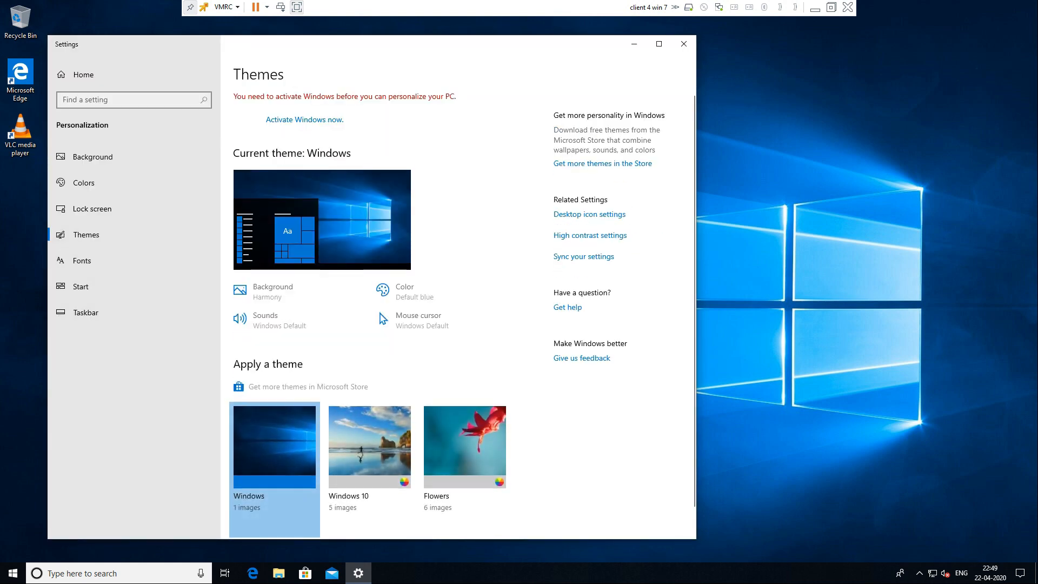
pyautogui.scroll(-1, 447, 315)
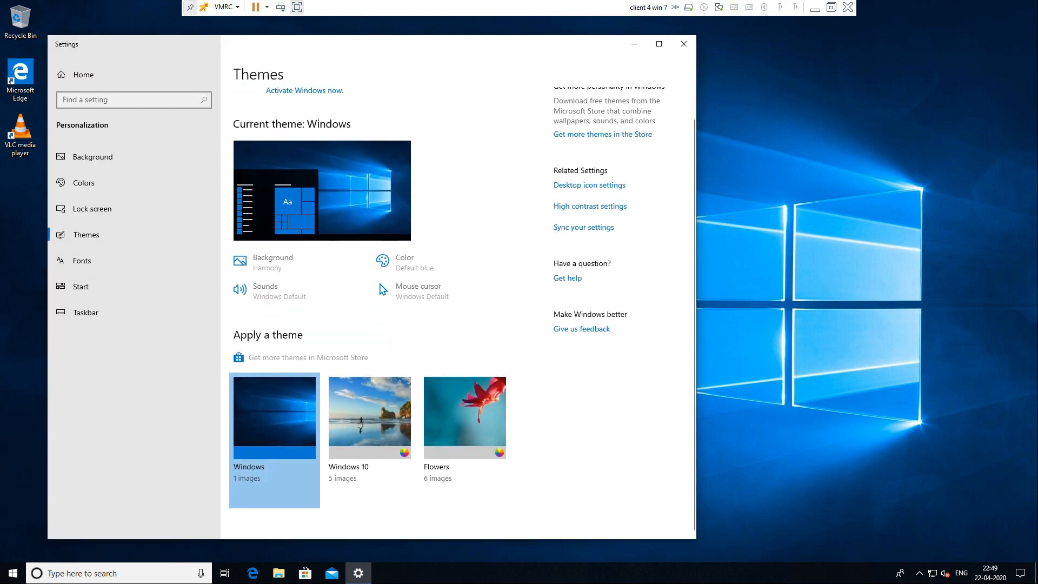
pyautogui.scroll(1, 446, 303)
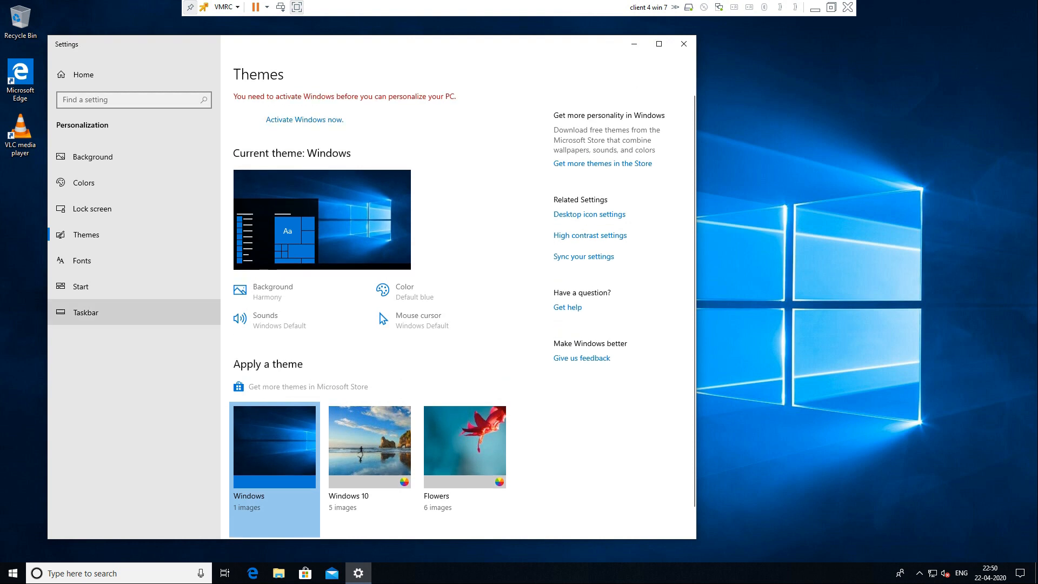
pyautogui.click(589, 214)
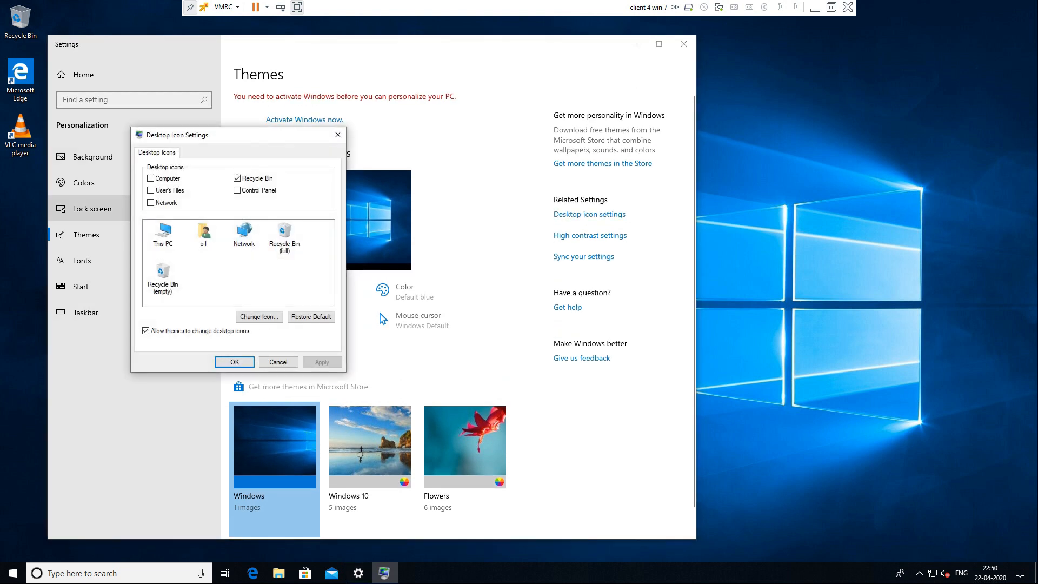
pyautogui.click(151, 190)
pyautogui.click(151, 202)
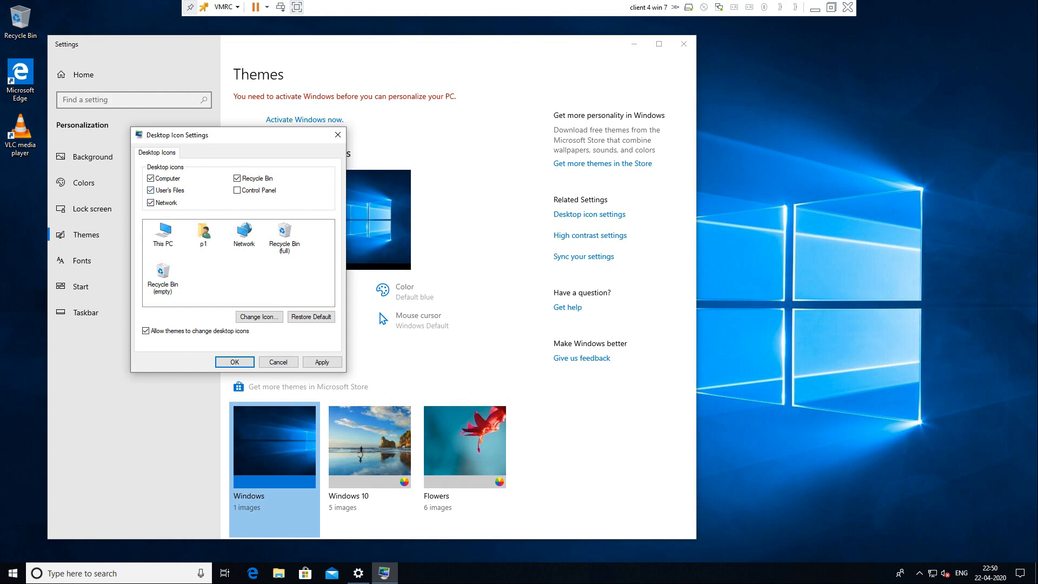
pyautogui.click(322, 362)
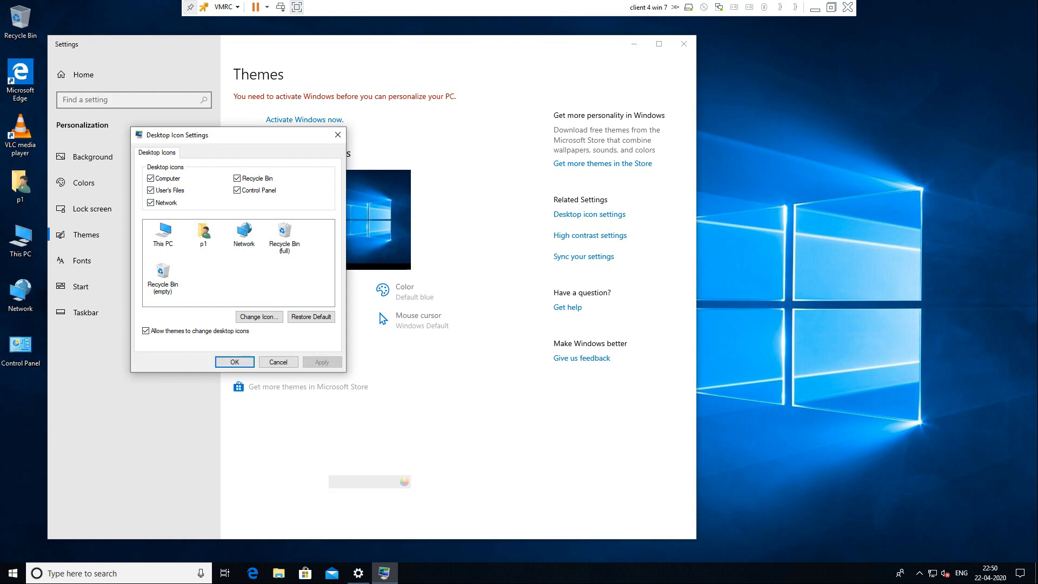
pyautogui.click(234, 361)
pyautogui.click(683, 44)
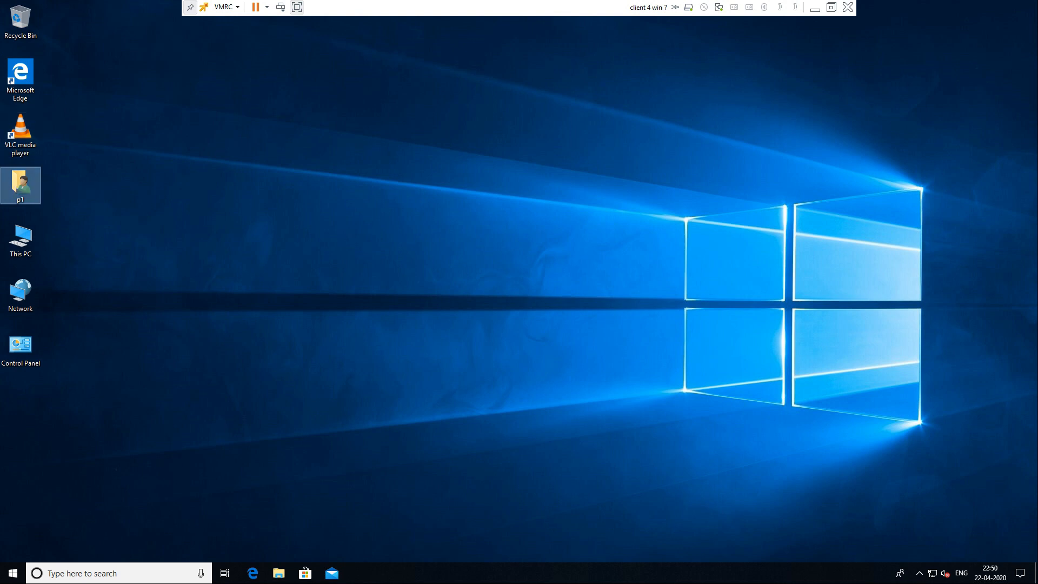
# Step: Open the user's personal folder from the new desktop icon, then close it
pyautogui.moveTo(94, 176); pyautogui.dragTo(1, 405)
pyautogui.doubleClick(21, 185)
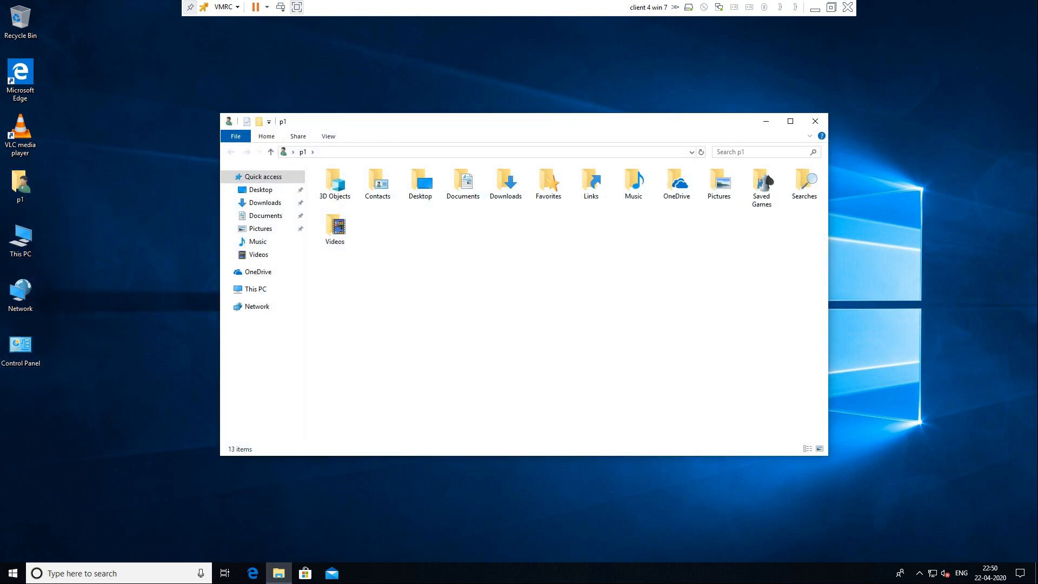
pyautogui.click(815, 121)
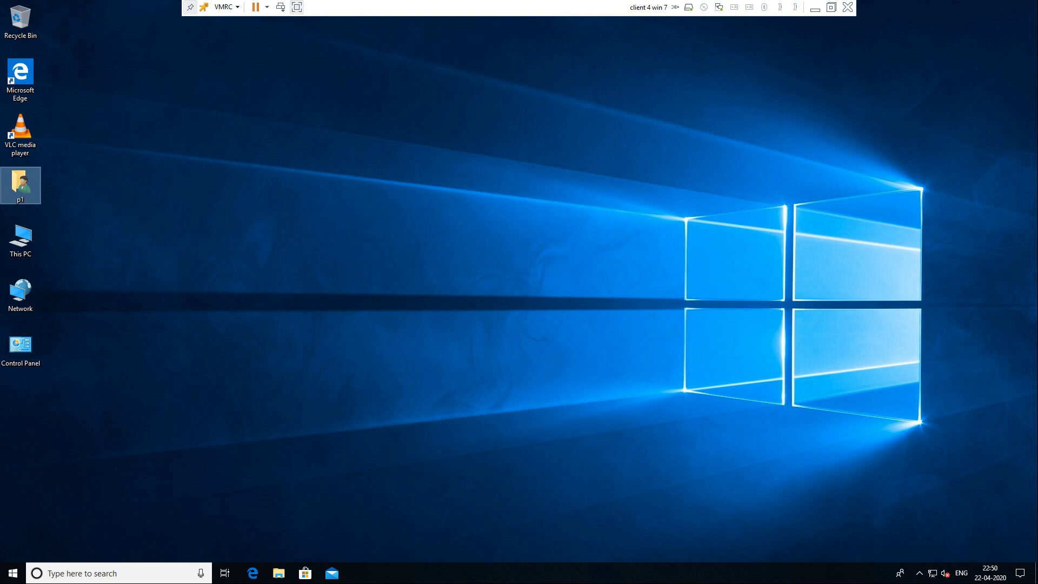
# Step: Show the account options from the Start menu
pyautogui.click(13, 573)
pyautogui.click(13, 573)
pyautogui.click(13, 573)
pyautogui.click(14, 445)
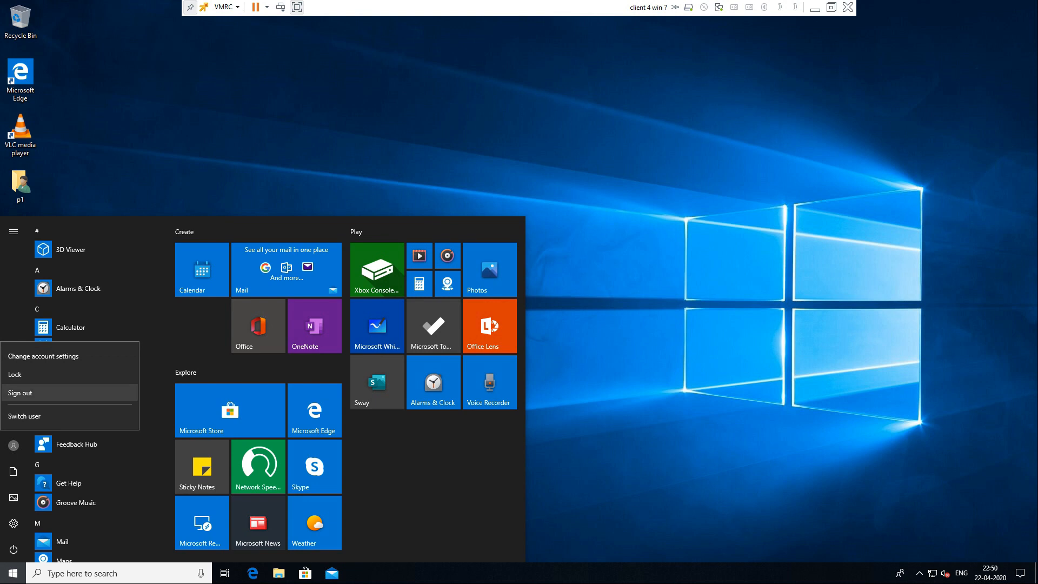
# Step: Sign out, then sign in as Other user p2 with that account's password
pyautogui.click(20, 393)
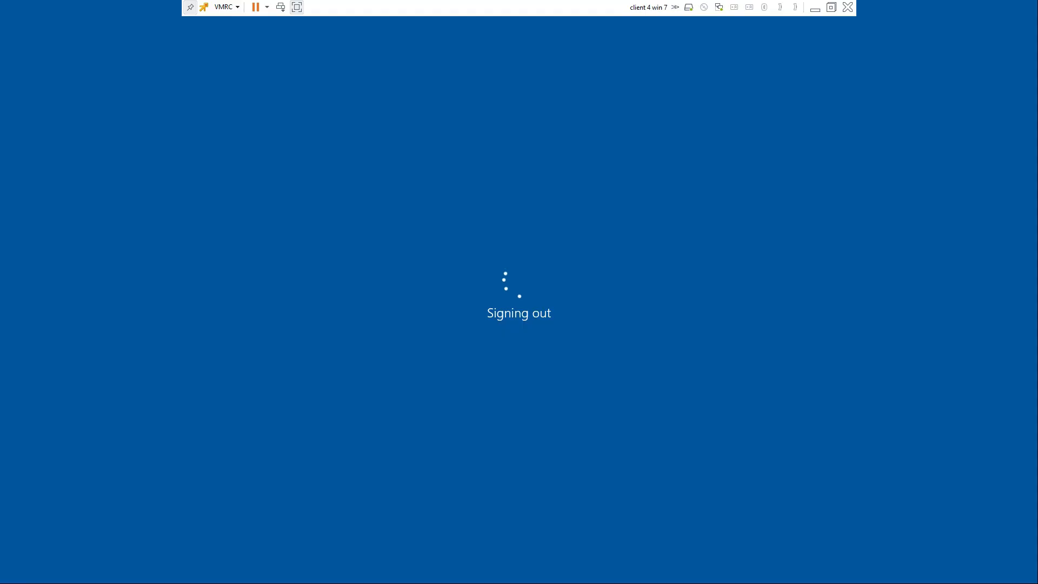
pyautogui.press('Return')
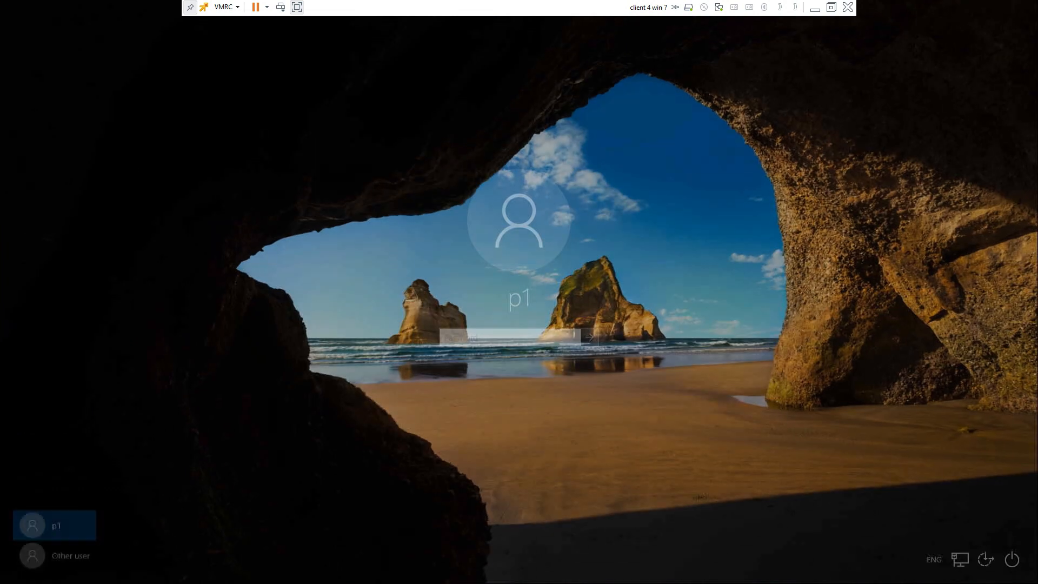
pyautogui.click(59, 555)
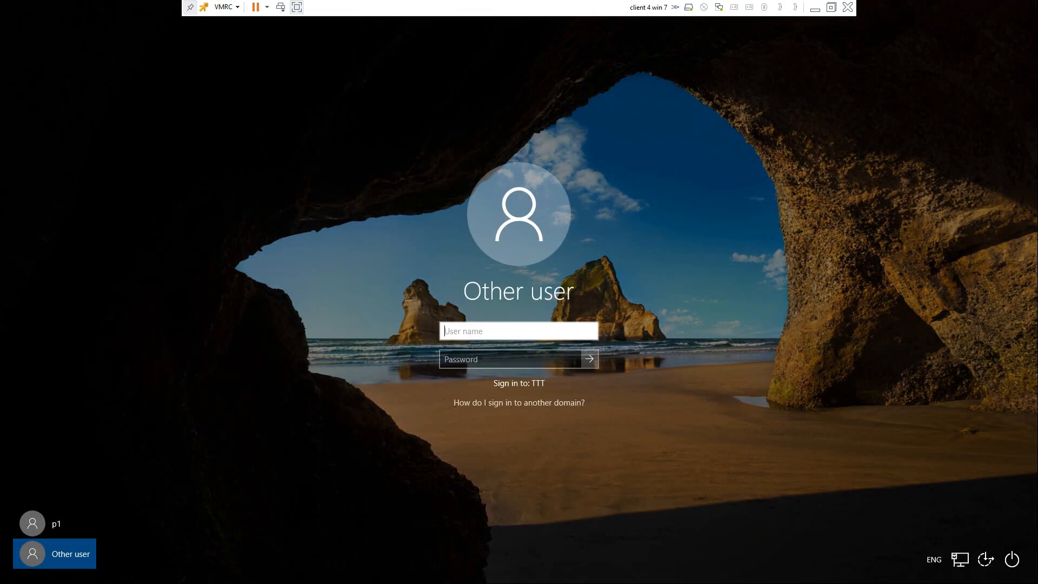
pyautogui.write('p2')
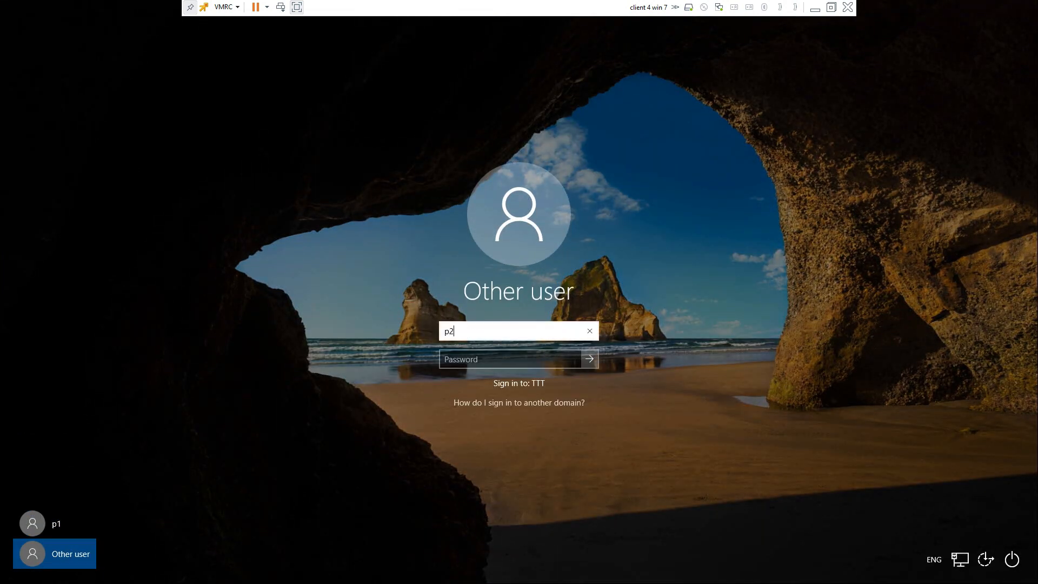
pyautogui.press('Tab')
pyautogui.write('••••••')
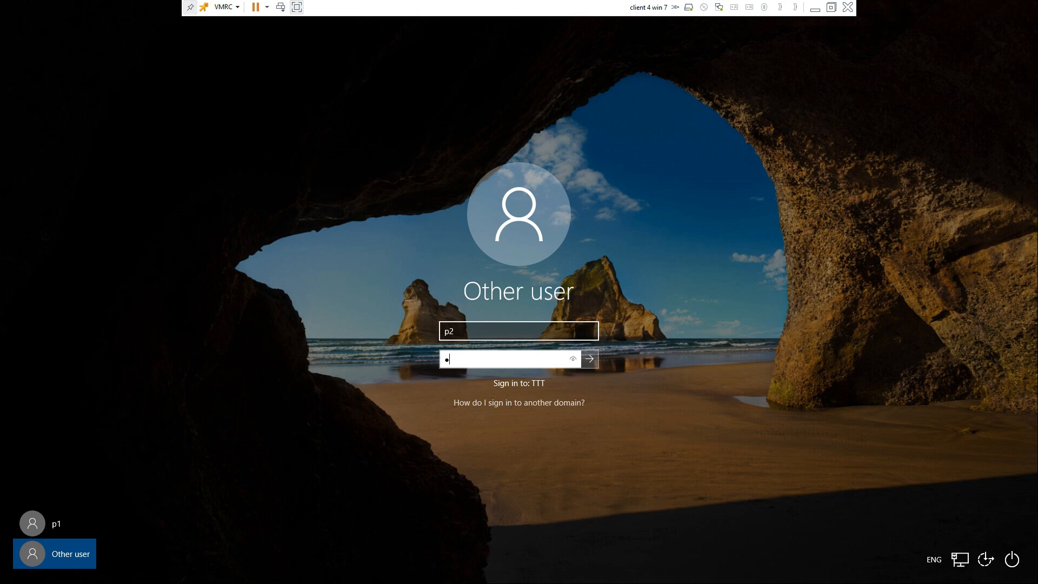
pyautogui.write('•••')
pyautogui.press('Return')
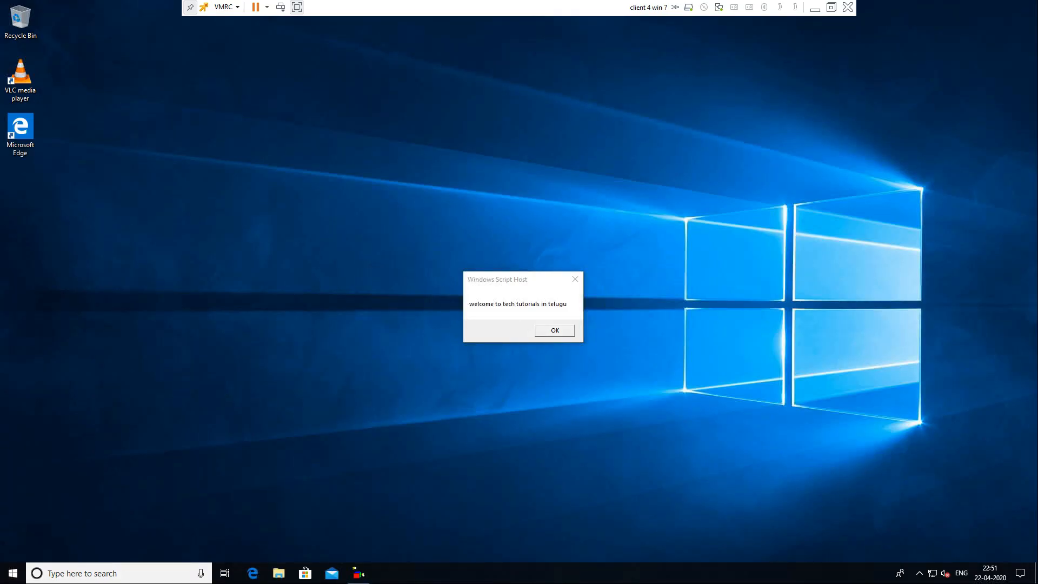
# Step: Dismiss the Windows Script Host welcome message and refresh the desktop
pyautogui.click(554, 330)
pyautogui.rightClick(269, 125)
pyautogui.click(295, 157)
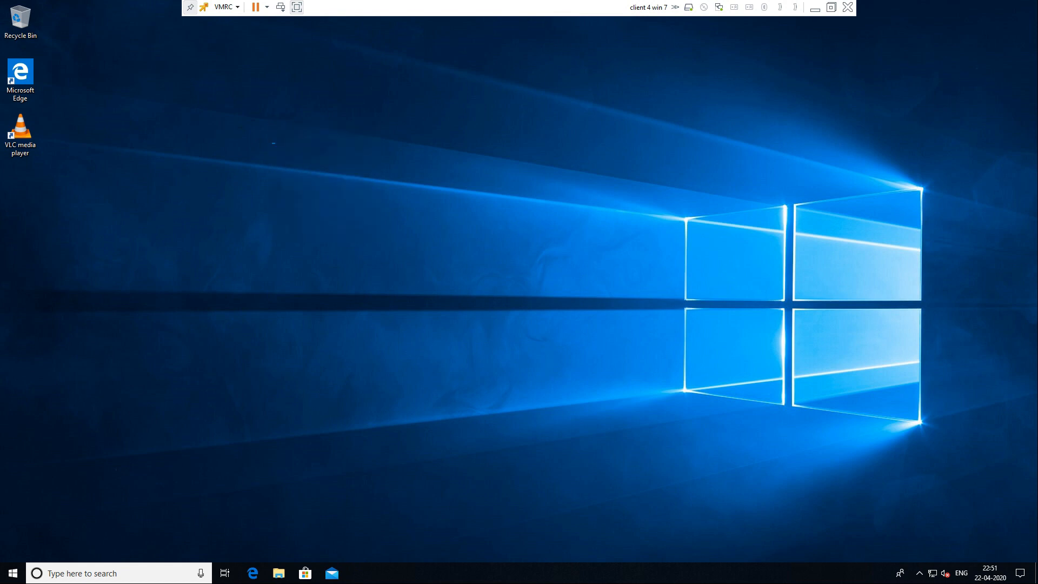
pyautogui.rightClick(278, 143)
pyautogui.click(294, 174)
pyautogui.rightClick(282, 133)
pyautogui.click(295, 162)
# Step: Create a new desktop folder and rename it 'test'
pyautogui.rightClick(206, 203)
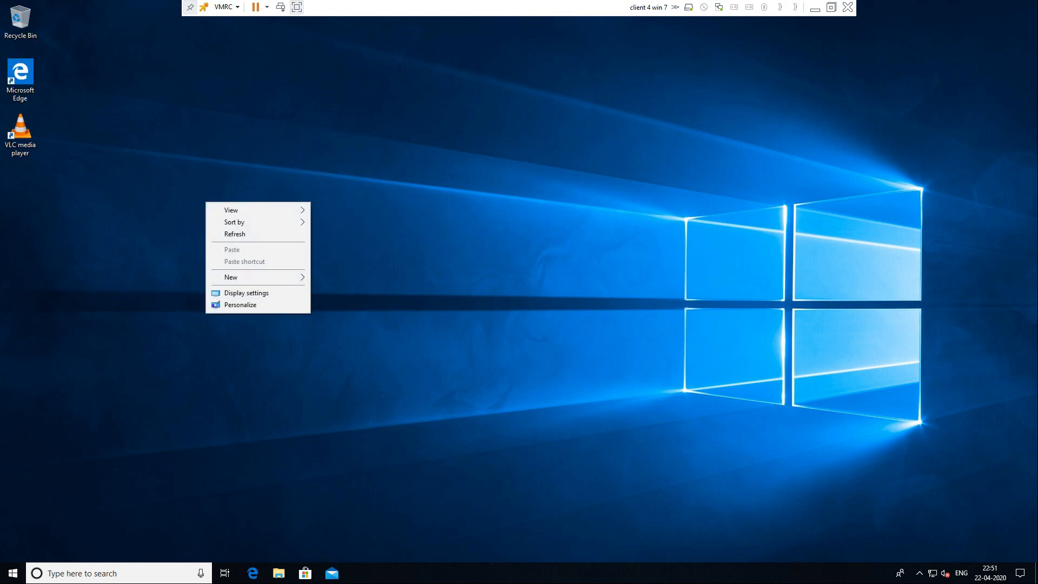
pyautogui.moveTo(248, 277)
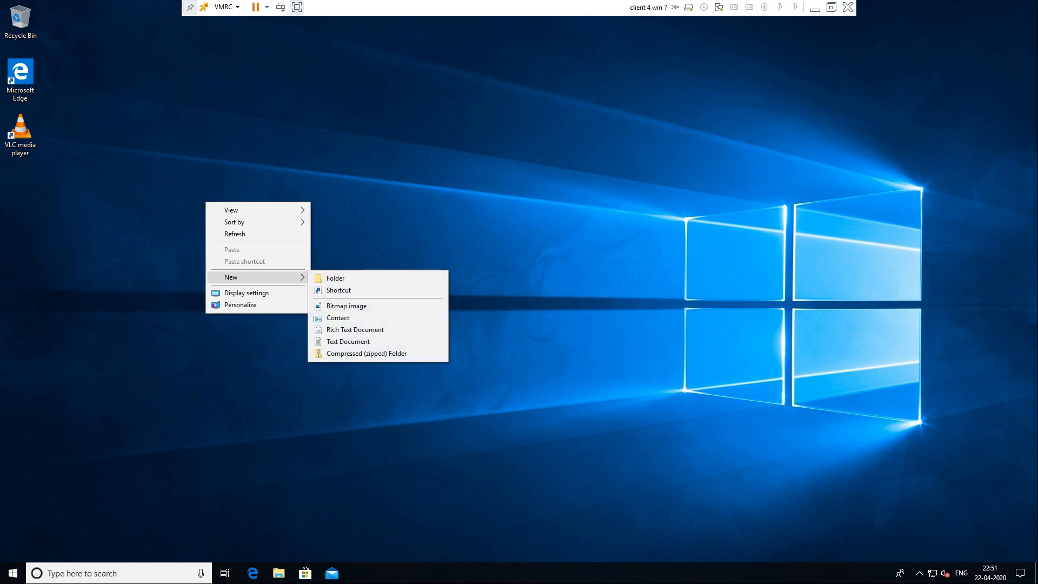
pyautogui.click(336, 278)
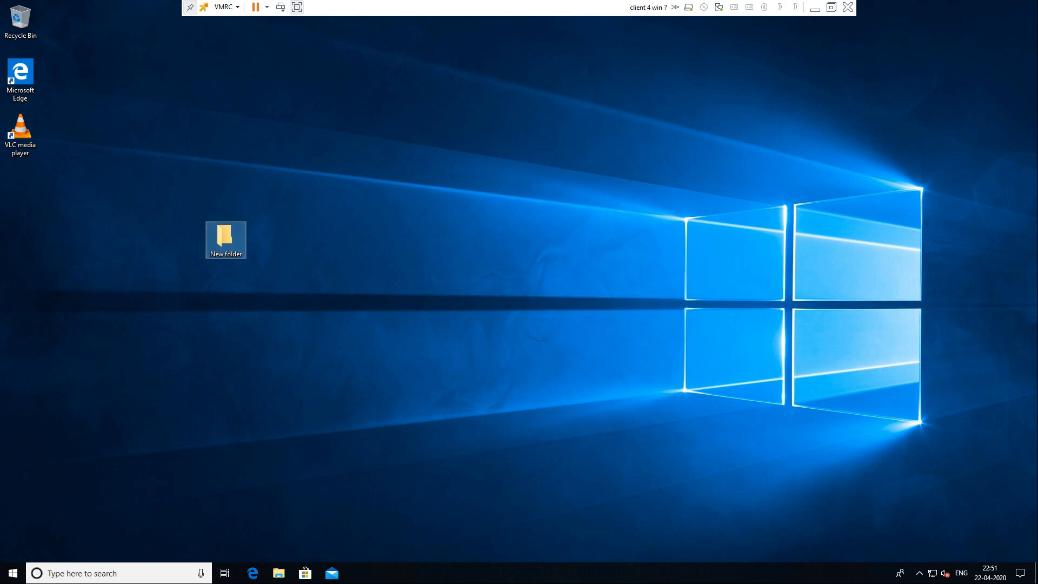
pyautogui.press('F2')
pyautogui.write('test')
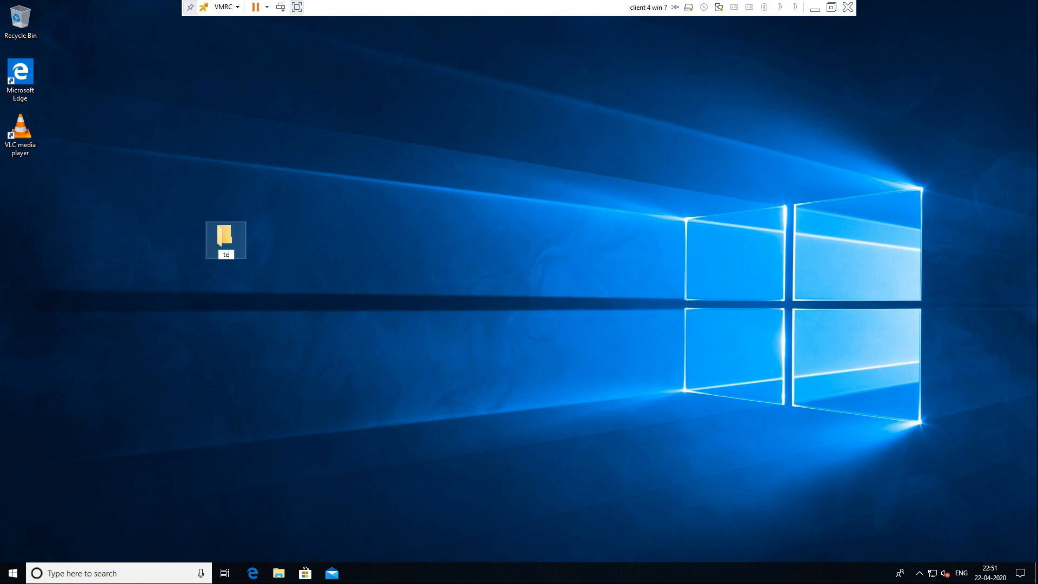
pyautogui.press('Return')
pyautogui.press('Return')
# Step: Add a new bitmap image to the test folder, cancelling an accidental new contact
pyautogui.rightClick(390, 277)
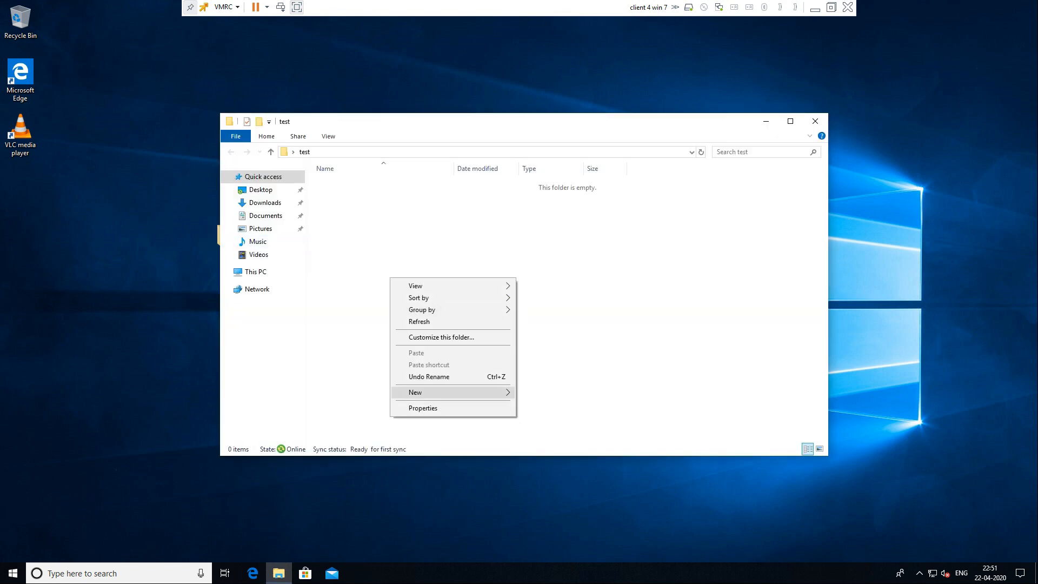
pyautogui.moveTo(433, 392)
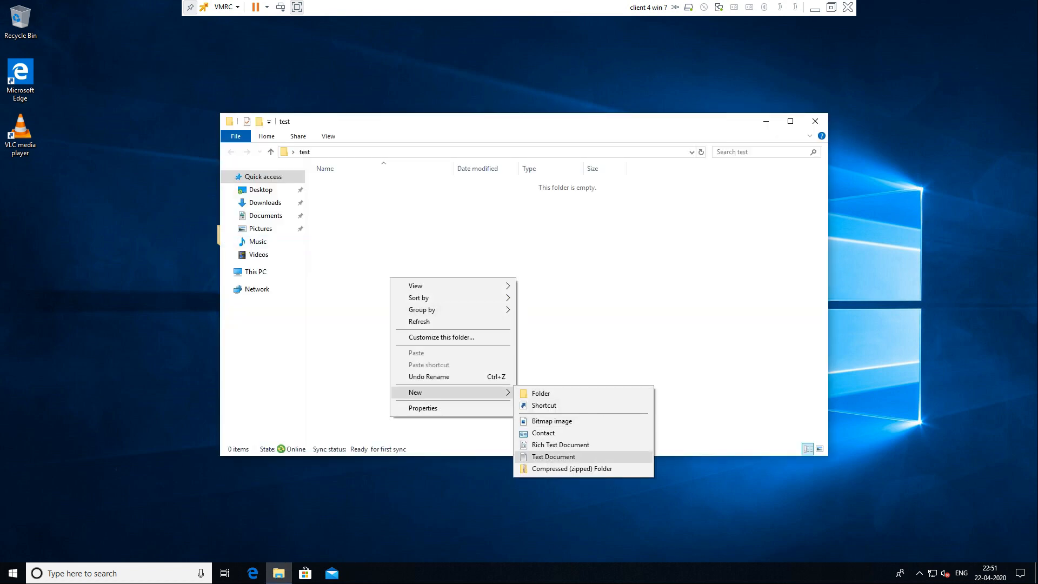
pyautogui.click(551, 421)
pyautogui.rightClick(495, 321)
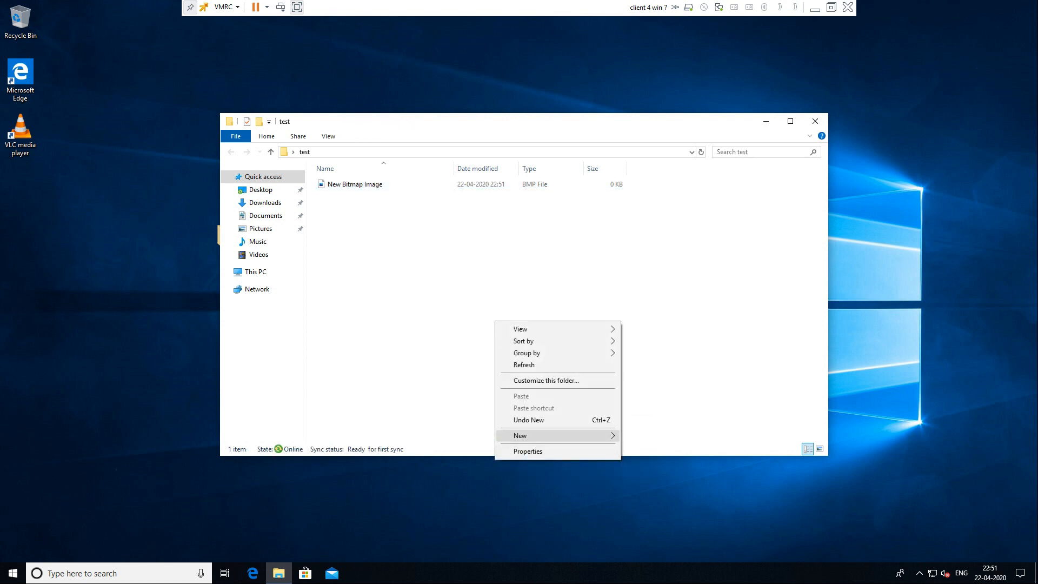
pyautogui.moveTo(540, 435)
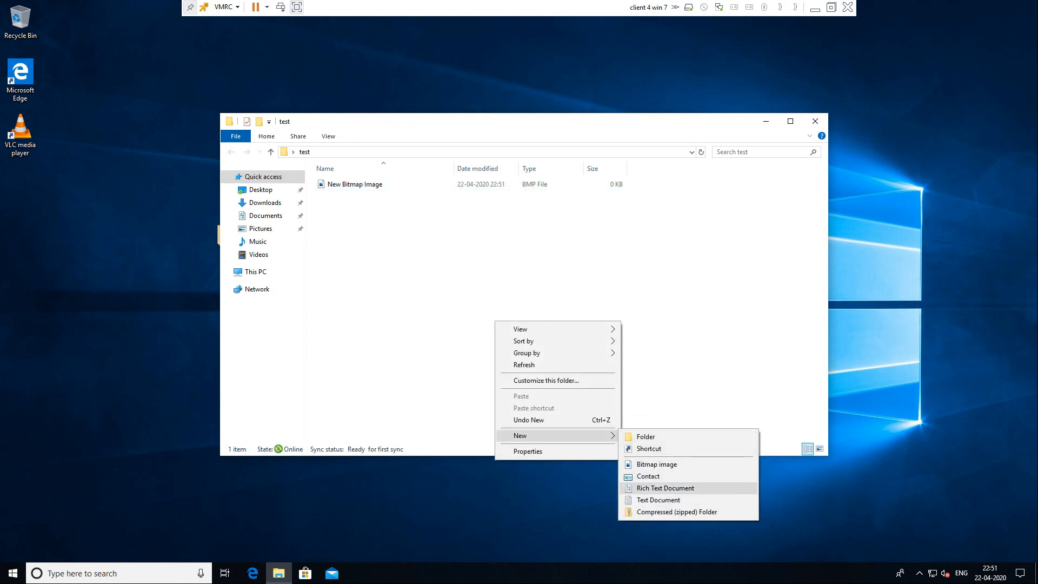
pyautogui.click(648, 476)
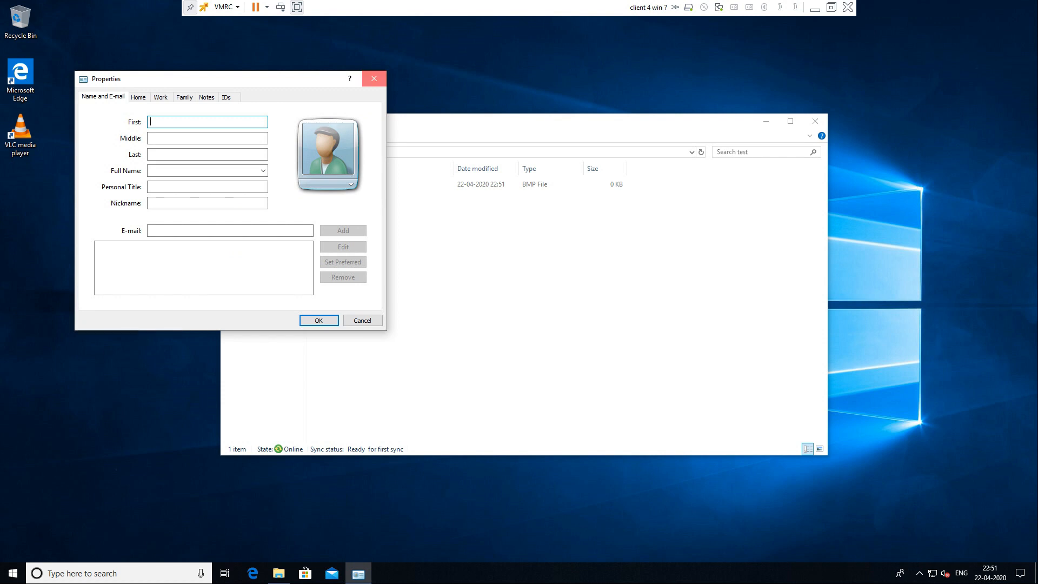
pyautogui.click(375, 79)
# Step: Add a rich text document and a text document with default names, then close the folder
pyautogui.rightClick(447, 320)
pyautogui.moveTo(513, 434)
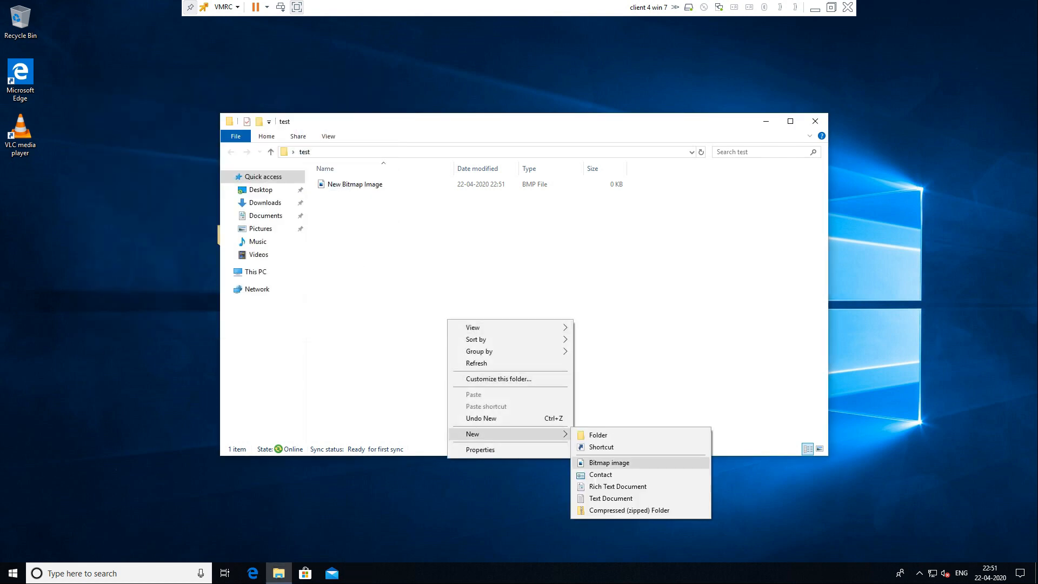
pyautogui.click(617, 486)
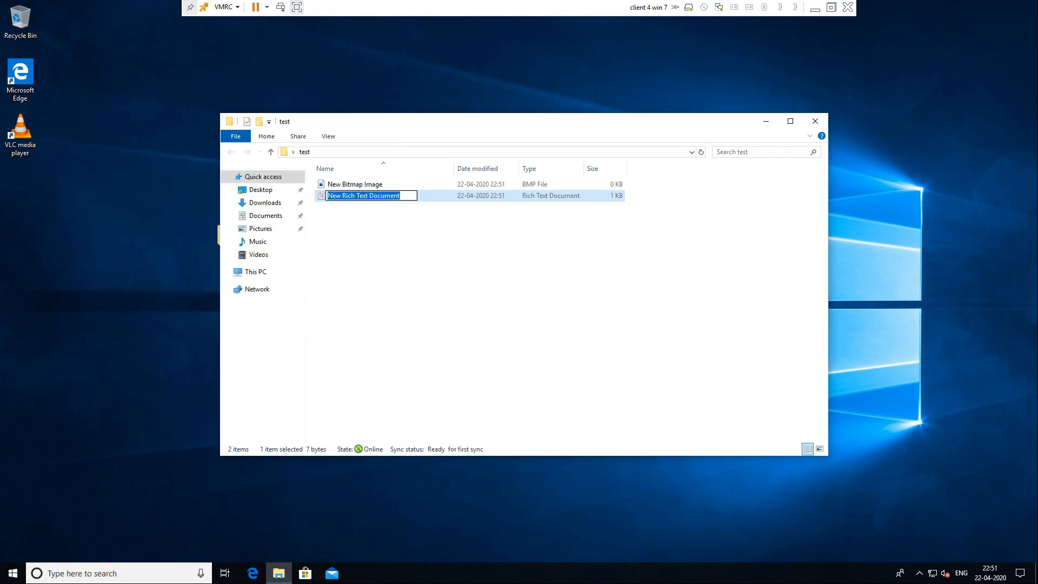
pyautogui.rightClick(513, 330)
pyautogui.moveTo(540, 445)
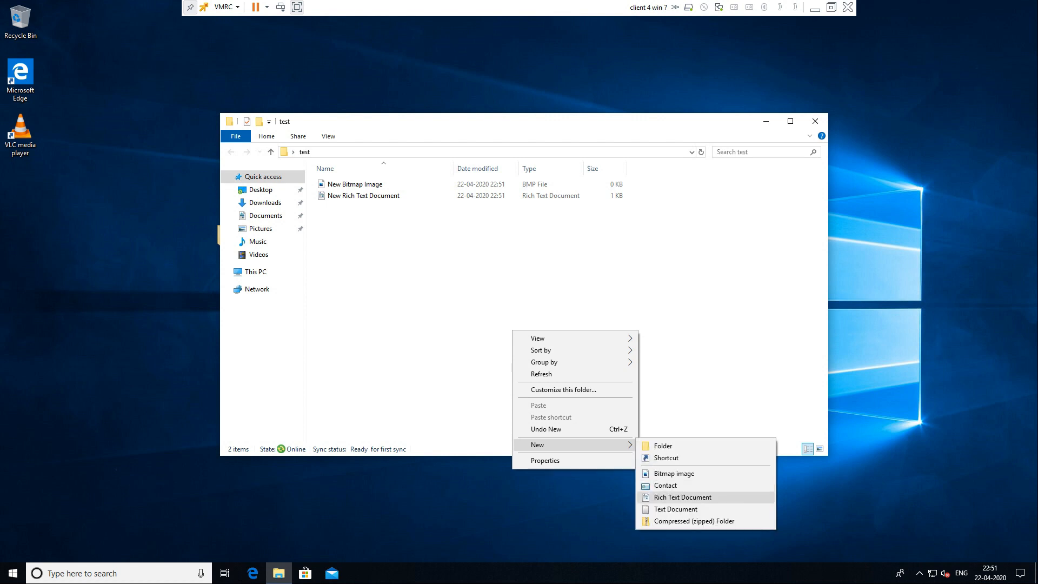
pyautogui.click(681, 510)
pyautogui.press('Return')
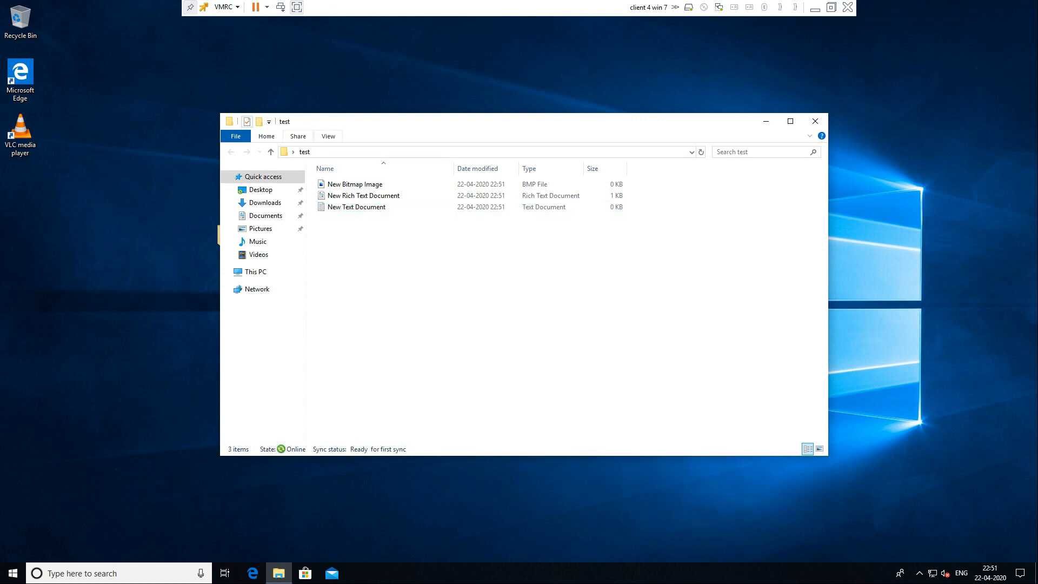
pyautogui.click(815, 122)
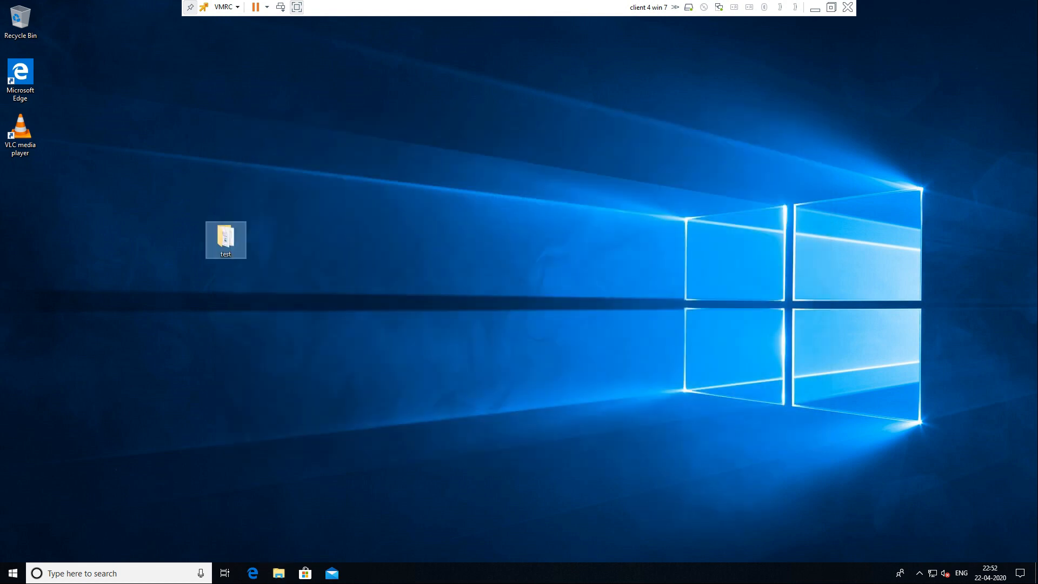
# Step: Refresh the desktop and check that test's Properties location is \\dc\redirection\p2
pyautogui.rightClick(491, 241)
pyautogui.click(521, 272)
pyautogui.rightClick(495, 193)
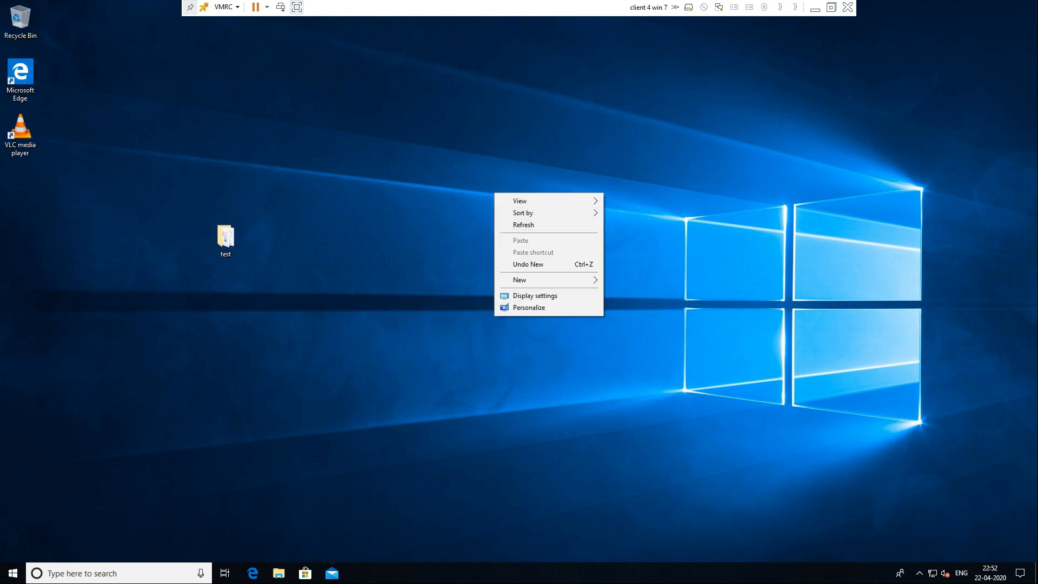
pyautogui.click(523, 224)
pyautogui.rightClick(234, 233)
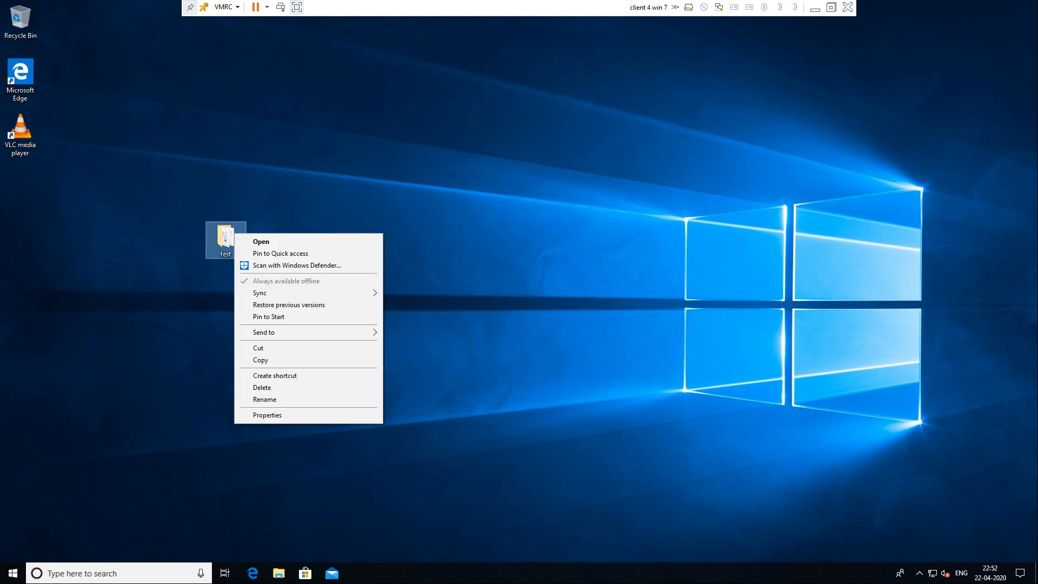
pyautogui.click(267, 415)
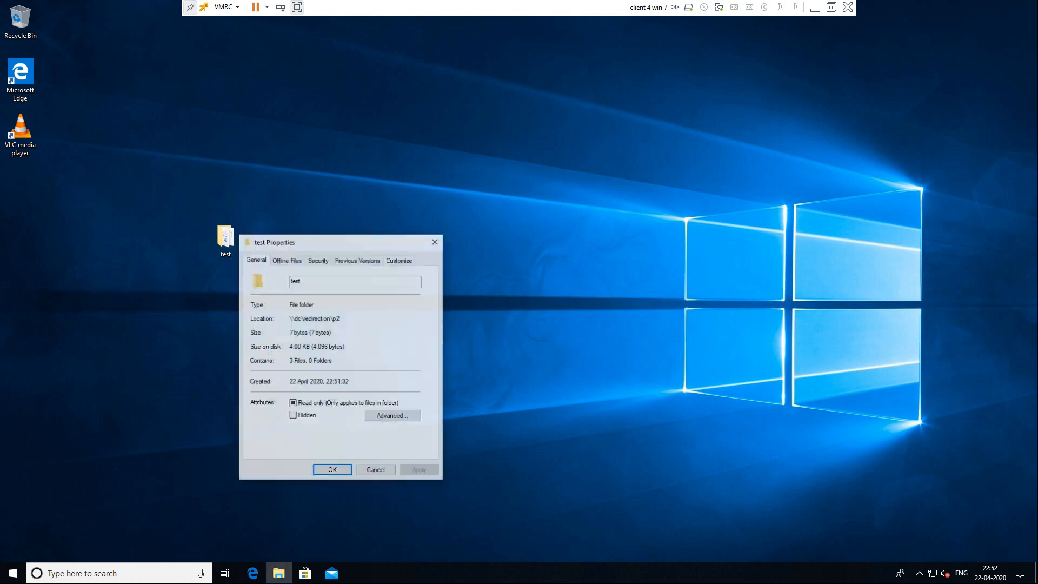
pyautogui.moveTo(339, 243); pyautogui.dragTo(455, 202)
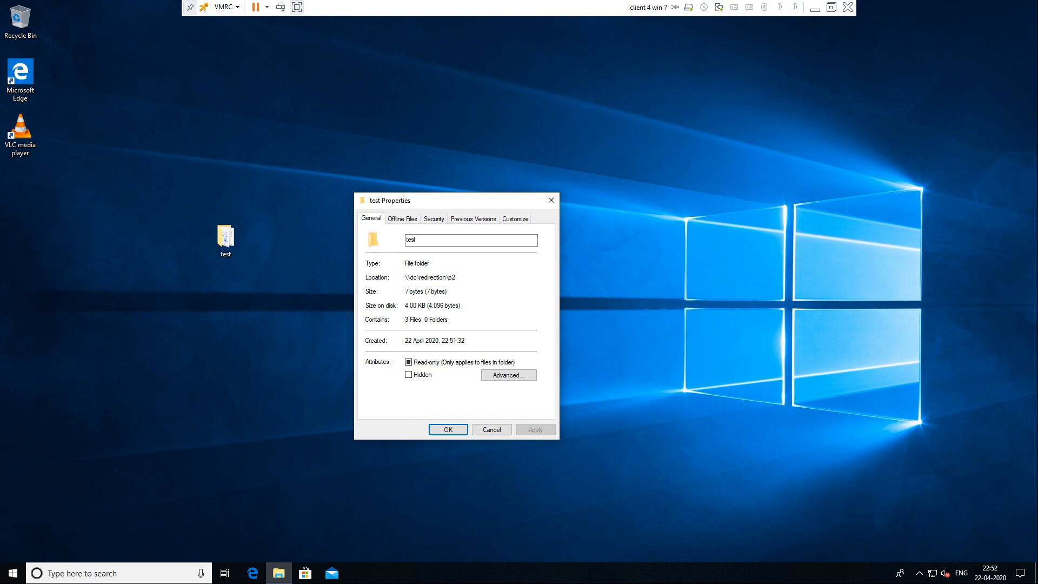
pyautogui.moveTo(456, 277); pyautogui.dragTo(405, 277)
pyautogui.click(456, 278)
# Step: Switch to the DC console and close Group Policy Management and Server Manager
pyautogui.click(814, 8)
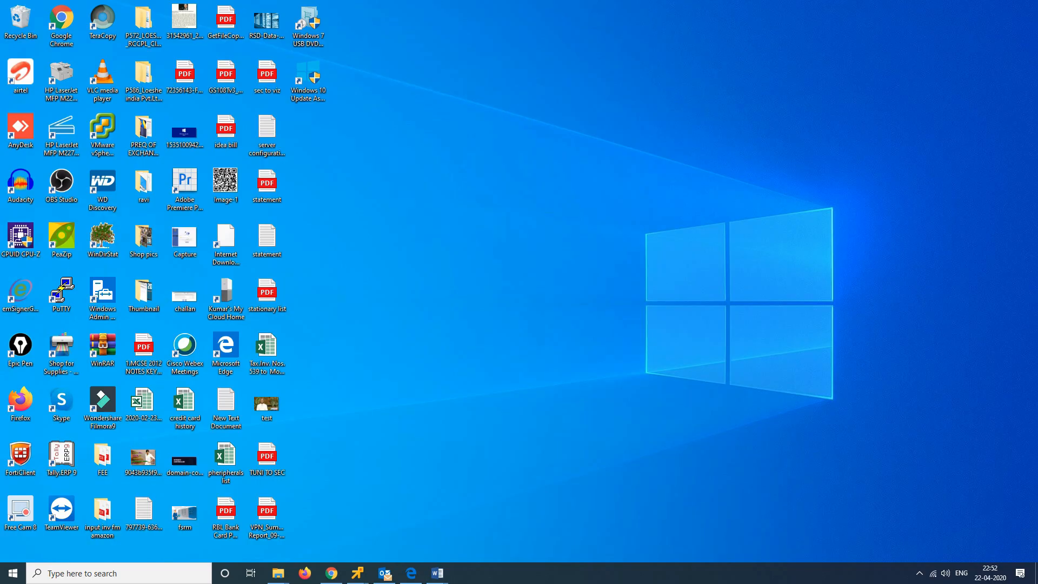
pyautogui.moveTo(357, 573)
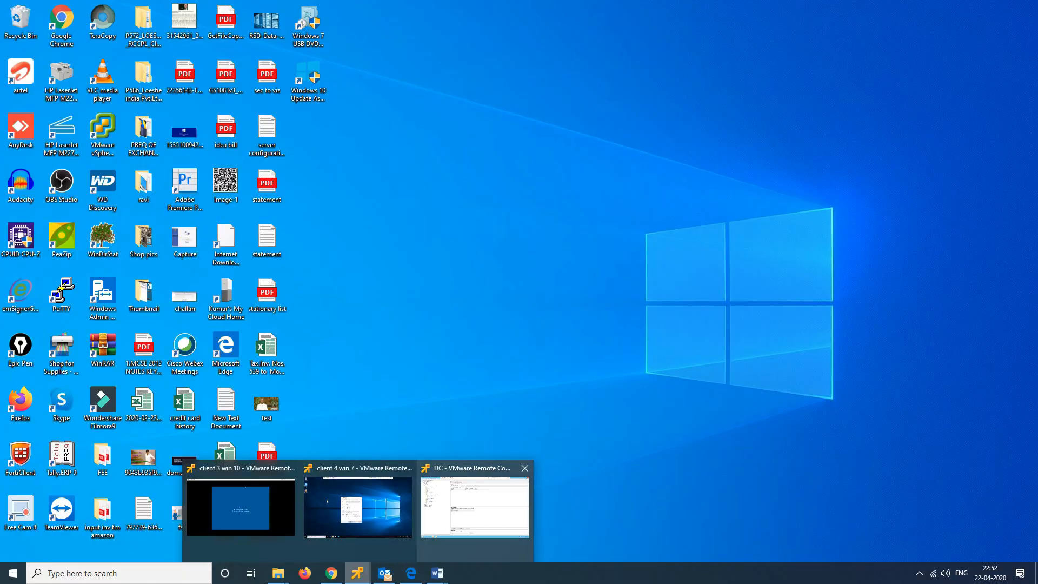
pyautogui.click(475, 506)
pyautogui.click(1023, 6)
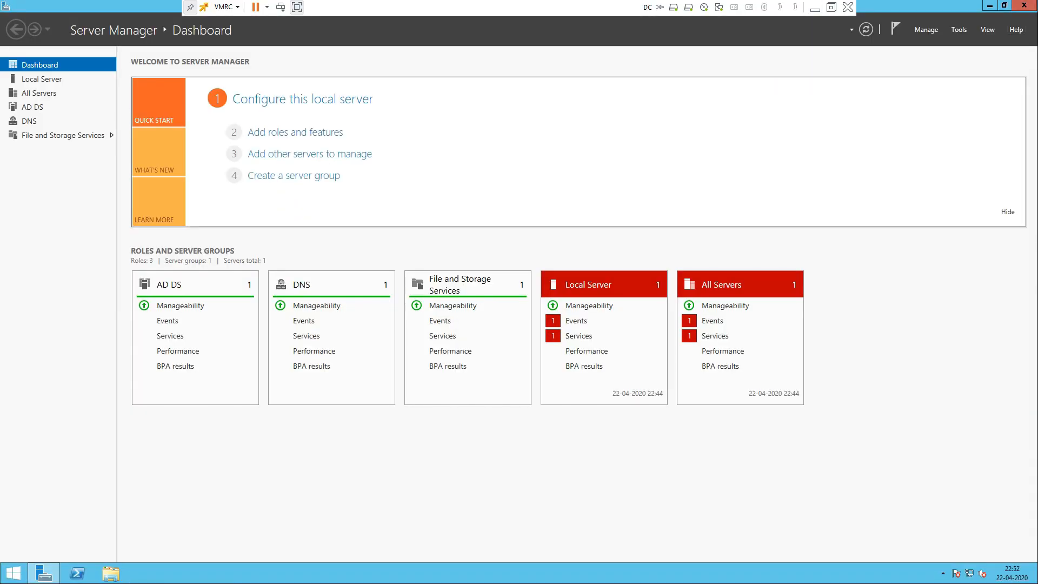
pyautogui.click(1024, 6)
# Step: Try opening E:\redirection\p2 on the DC, get access denied, then close and minimize
pyautogui.click(110, 573)
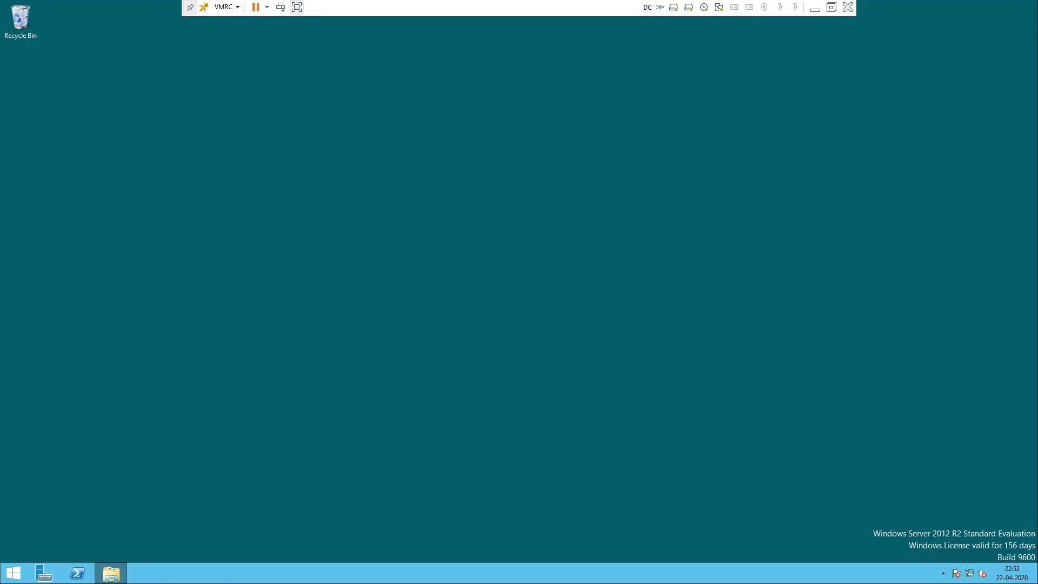
pyautogui.doubleClick(756, 389)
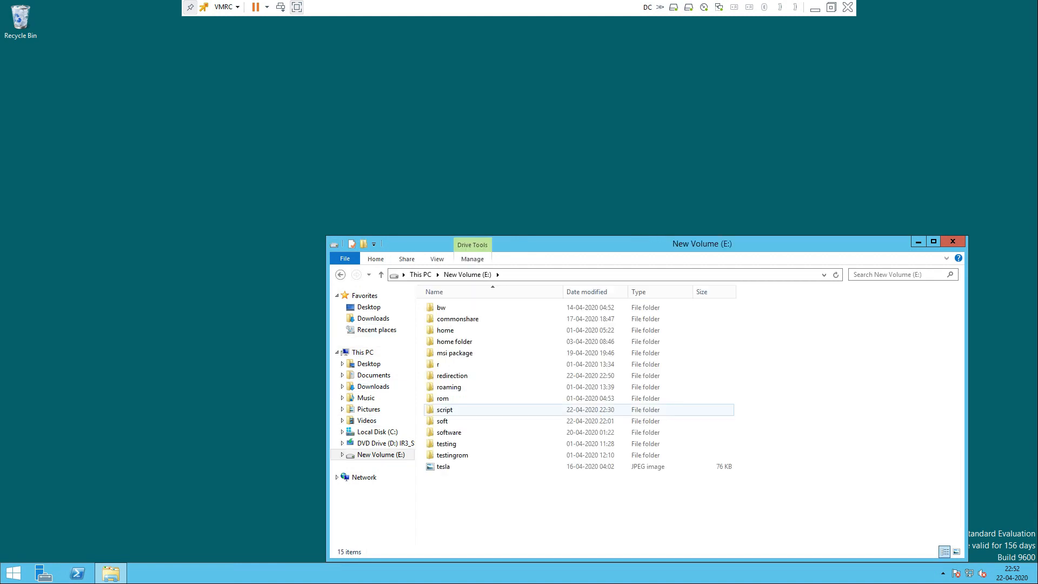
pyautogui.doubleClick(452, 375)
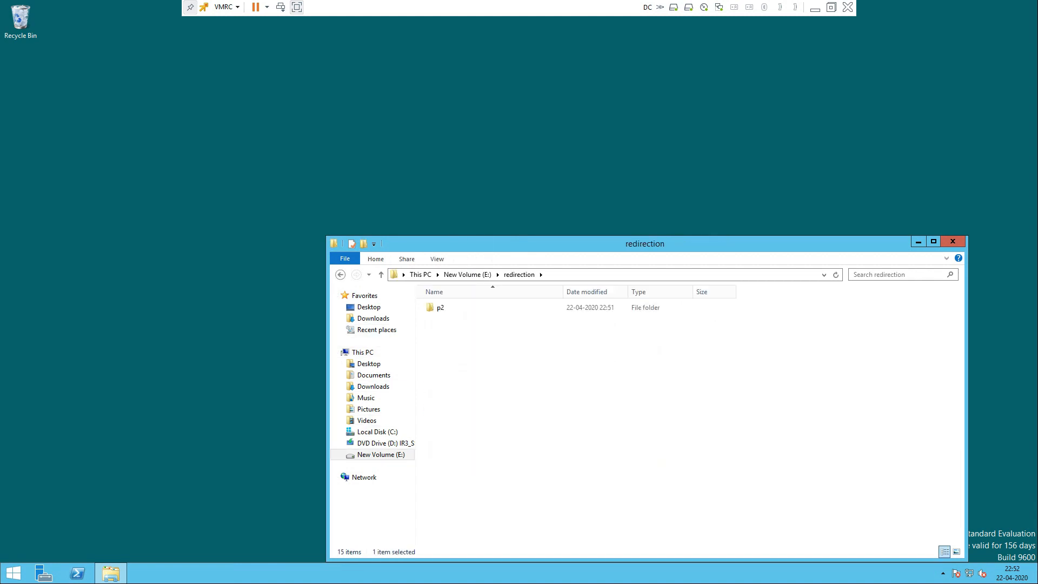
pyautogui.doubleClick(440, 308)
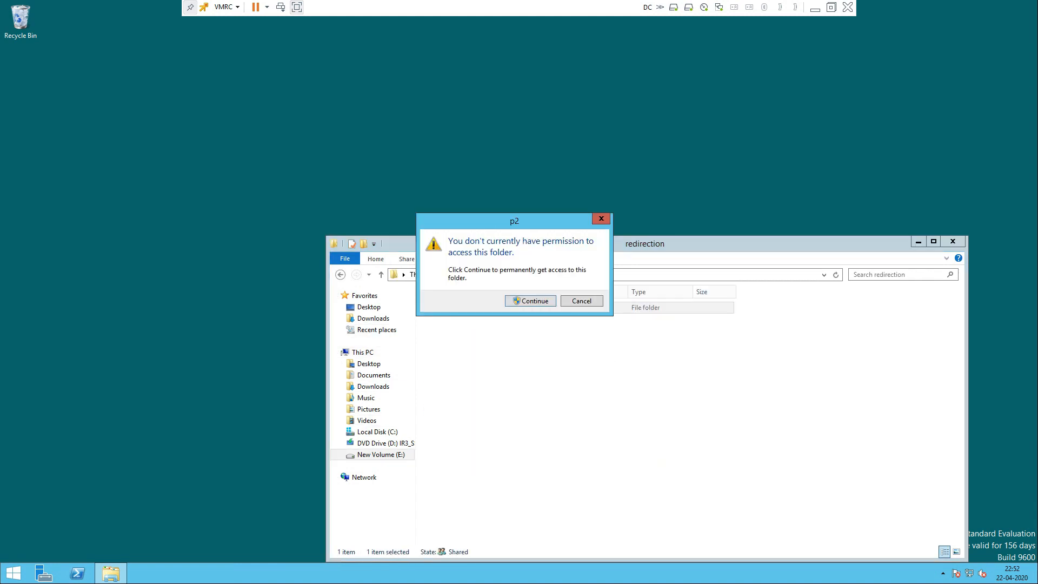
pyautogui.click(530, 301)
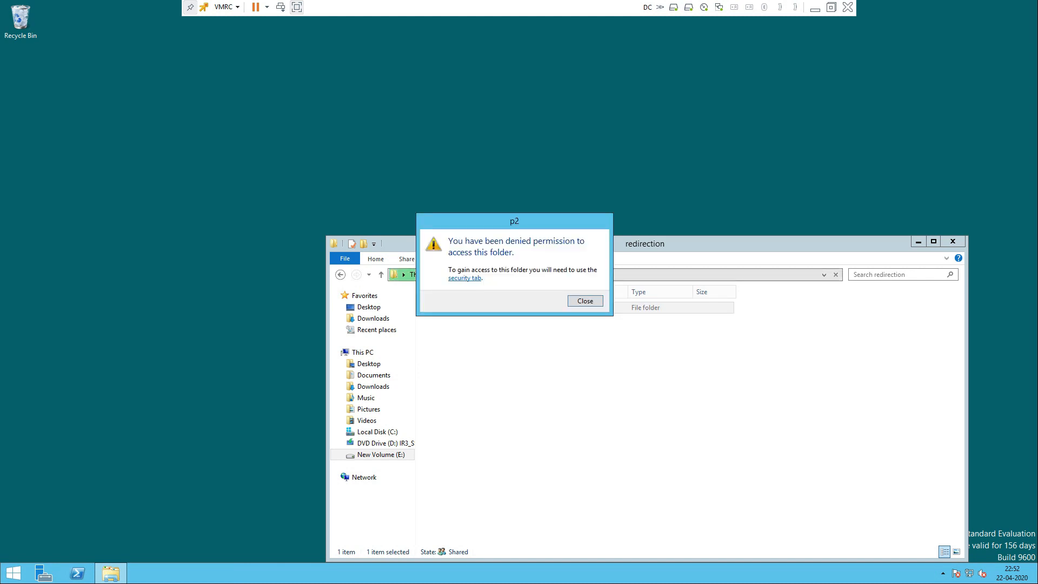
pyautogui.click(585, 299)
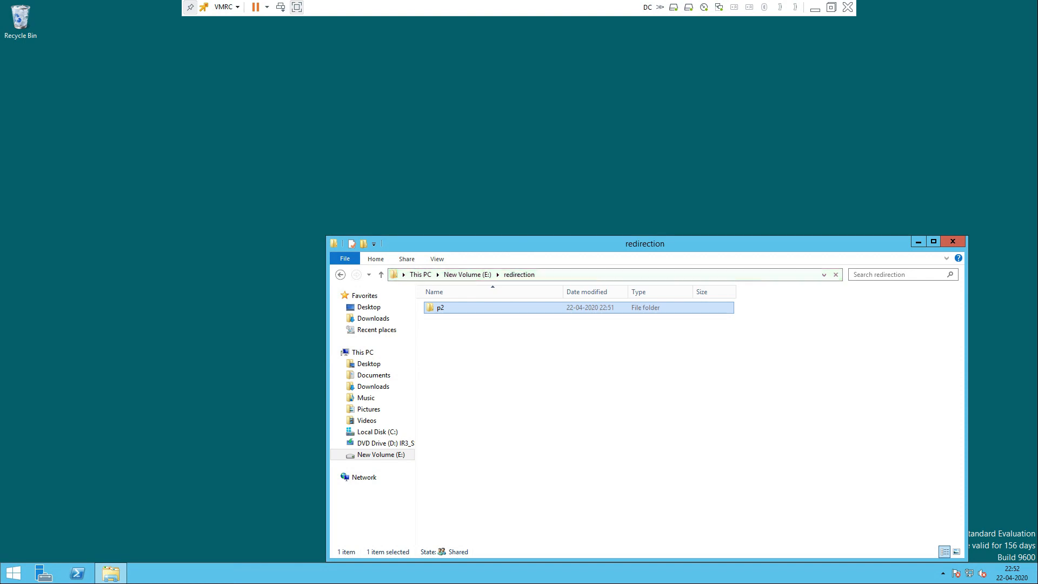
pyautogui.click(952, 242)
pyautogui.click(814, 8)
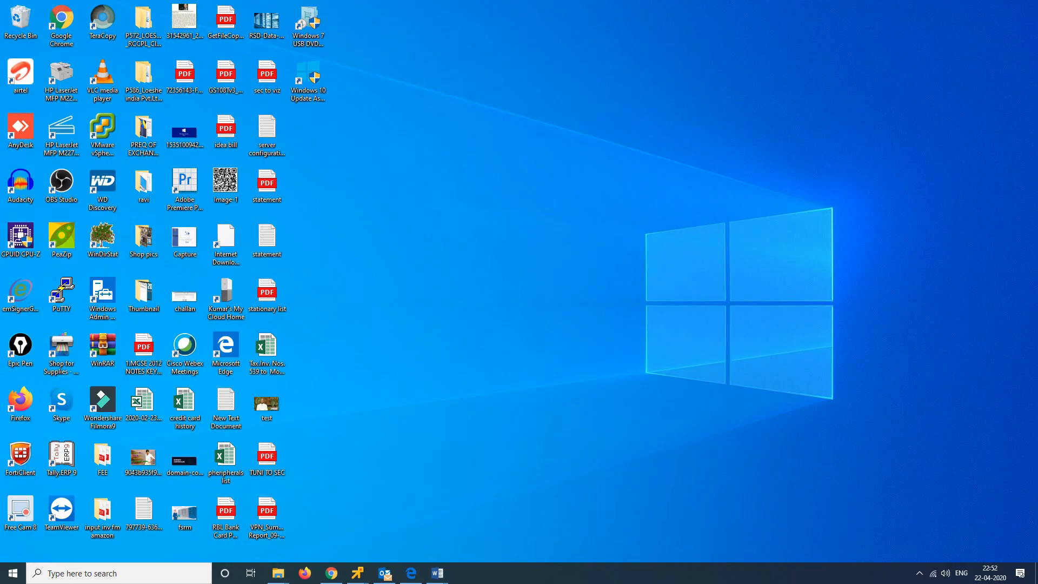
pyautogui.moveTo(357, 571)
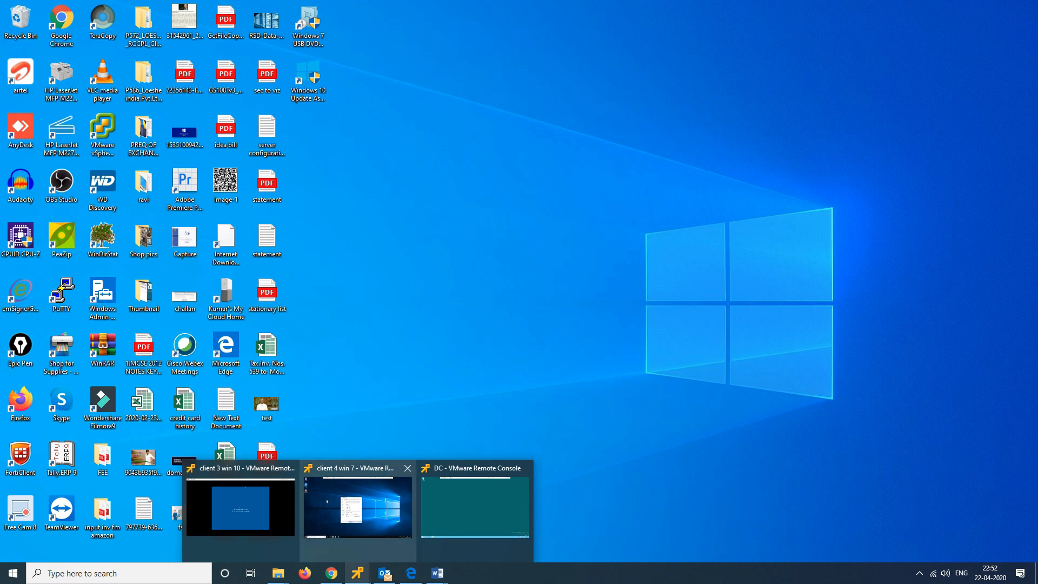
# Step: On the client VM, refresh the desktop and recheck test's location is \\dc\redirection\p2
pyautogui.click(358, 508)
pyautogui.press('Escape')
pyautogui.click(346, 303)
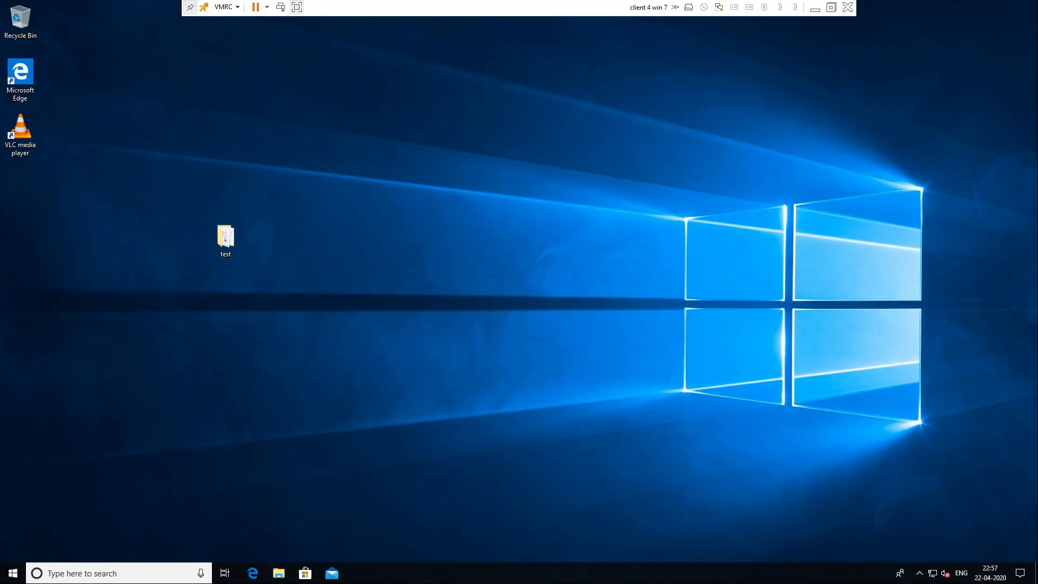
pyautogui.rightClick(453, 161)
pyautogui.click(487, 193)
pyautogui.rightClick(224, 238)
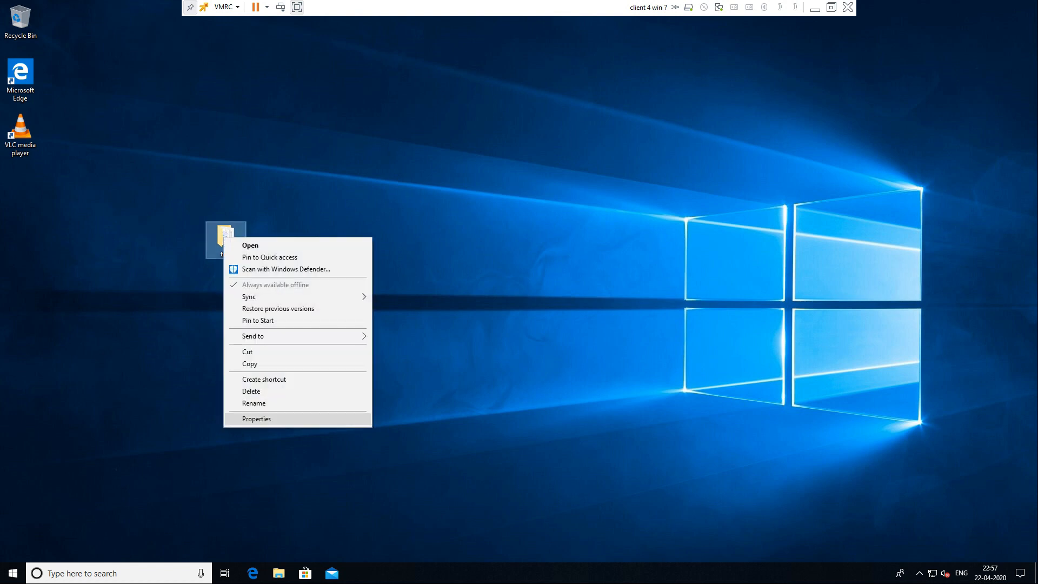
pyautogui.click(249, 418)
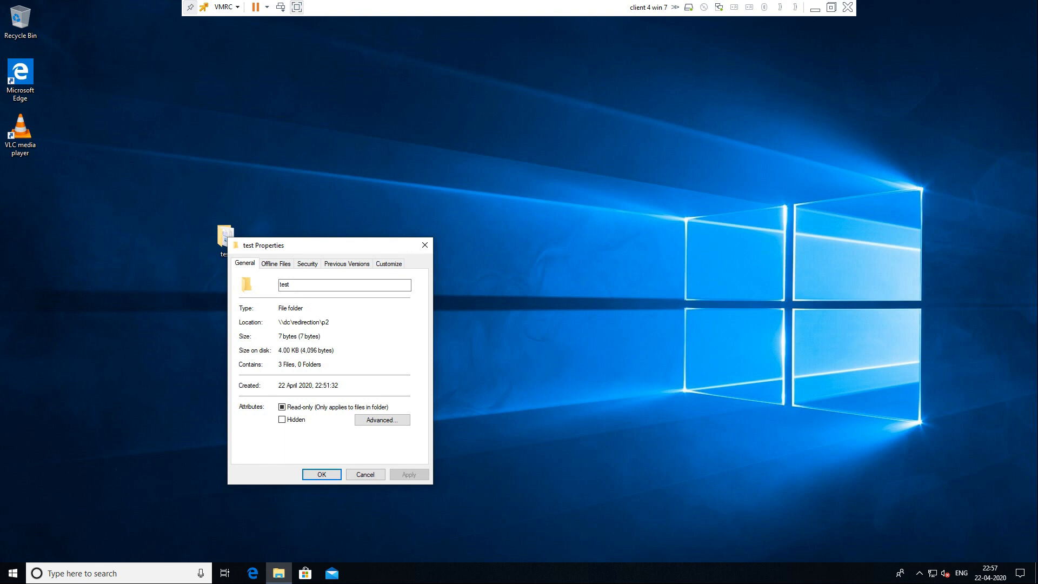
pyautogui.moveTo(329, 322); pyautogui.dragTo(278, 322)
pyautogui.press('Return')
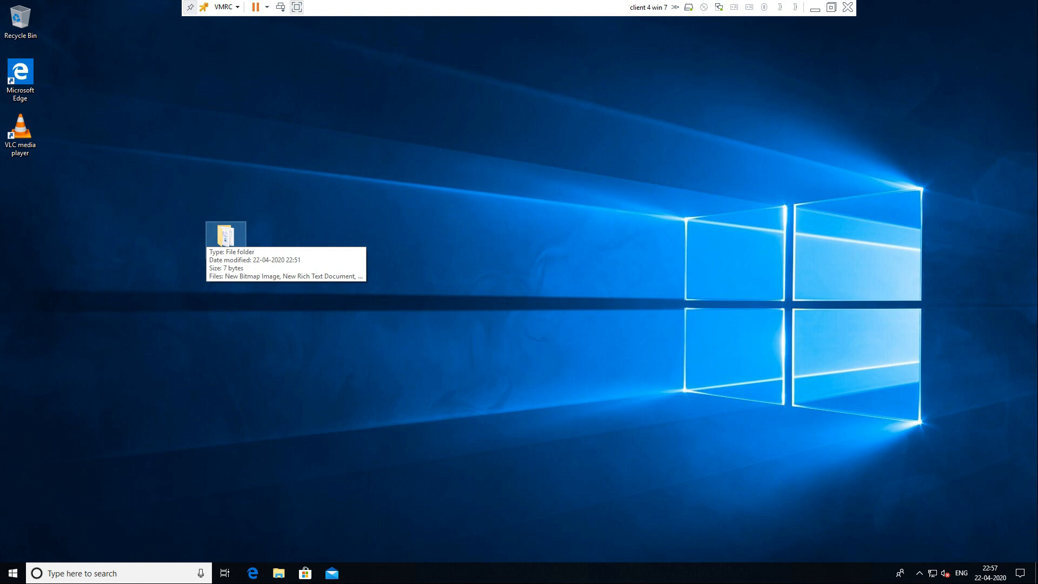
# Step: Recheck test's properties and files, then drag the folder below the VLC media player shortcut
pyautogui.rightClick(218, 231)
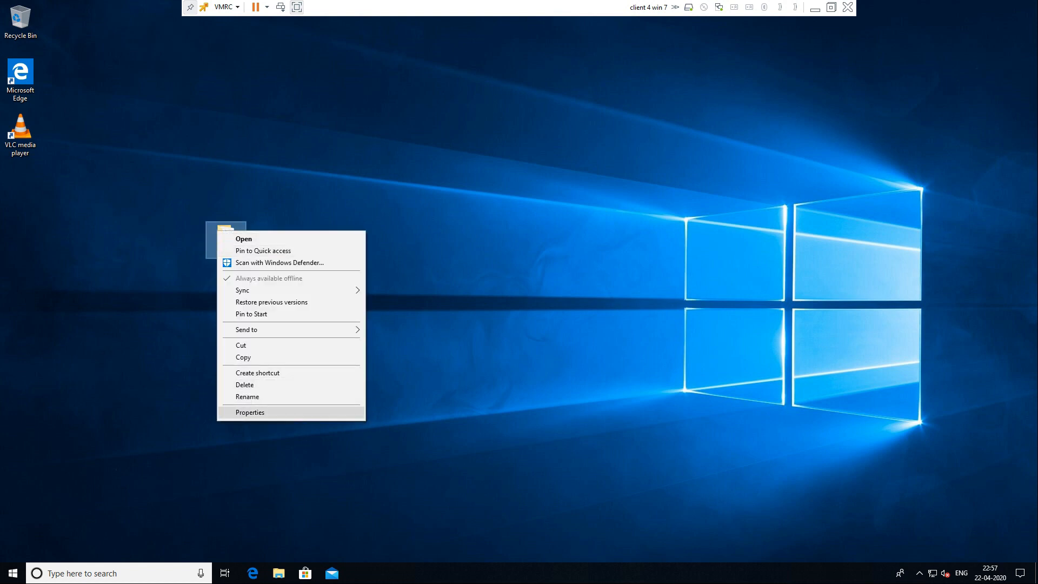
pyautogui.click(250, 412)
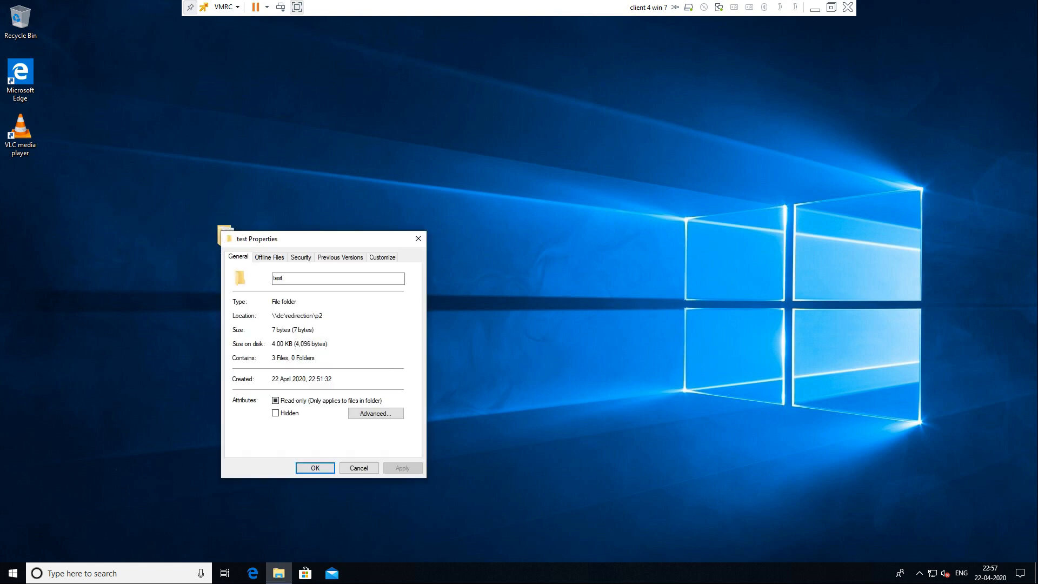
pyautogui.moveTo(323, 316); pyautogui.dragTo(271, 315)
pyautogui.click(418, 238)
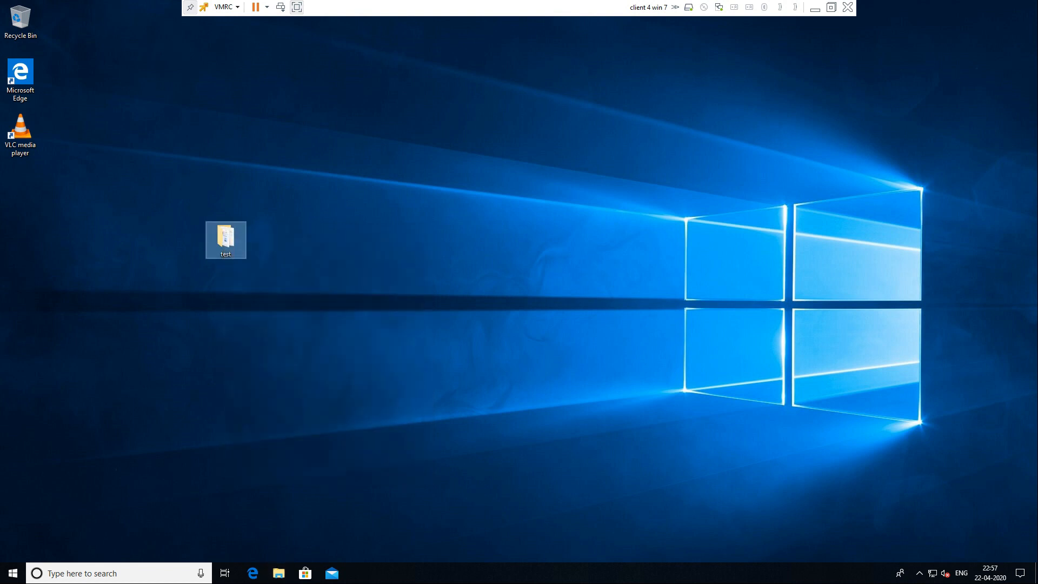
pyautogui.press('Return')
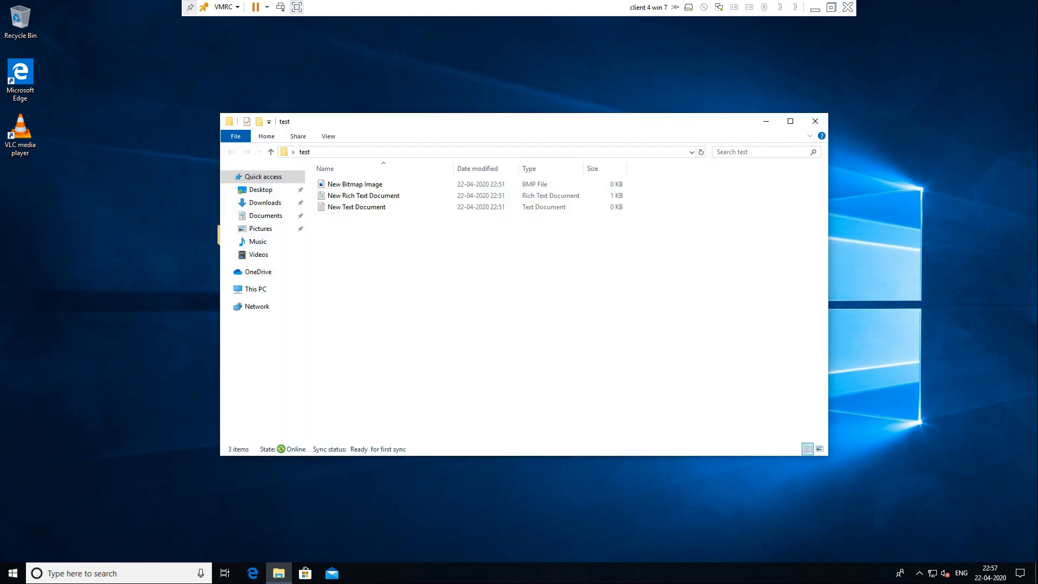
pyautogui.click(815, 122)
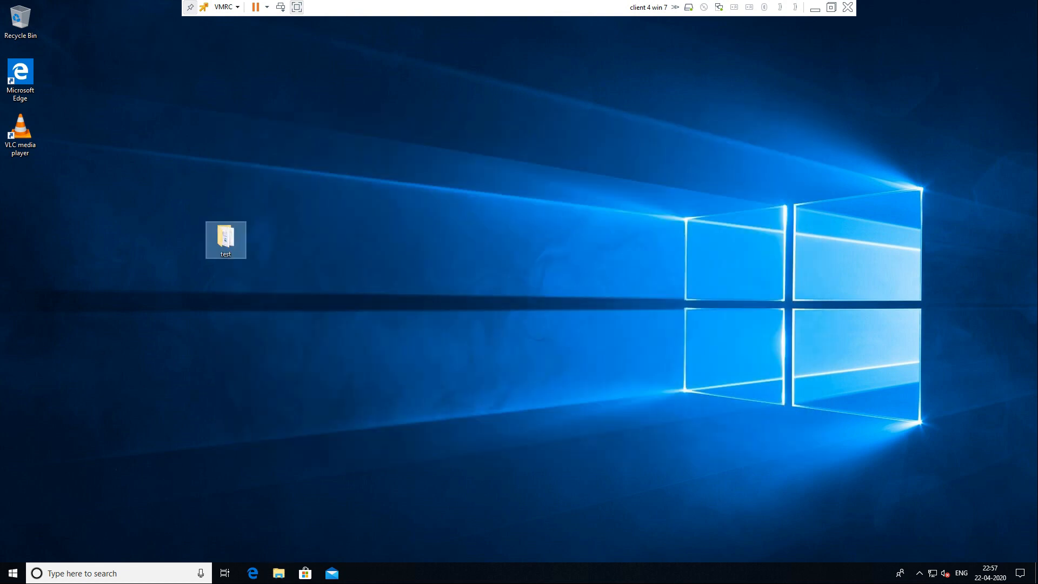
pyautogui.moveTo(225, 237); pyautogui.dragTo(20, 186)
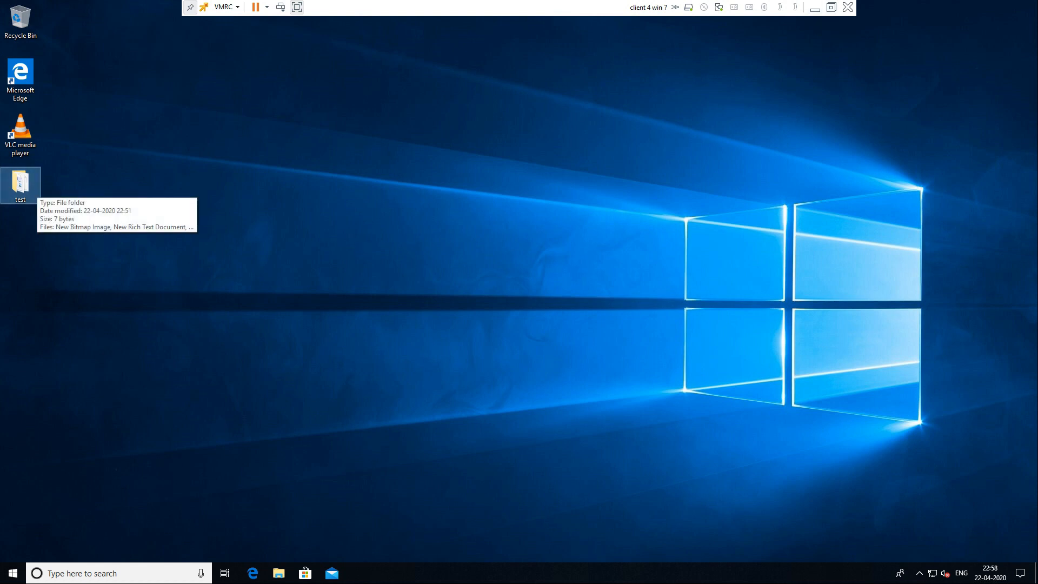
# Step: Open and close the desktop test folder several times to view its contents
pyautogui.doubleClick(30, 186)
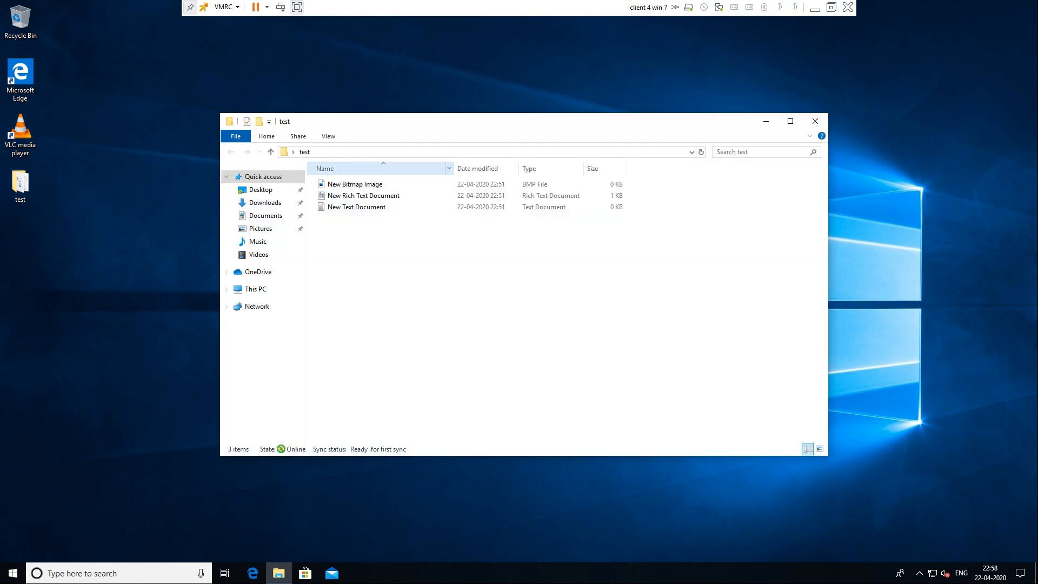
pyautogui.rightClick(361, 241)
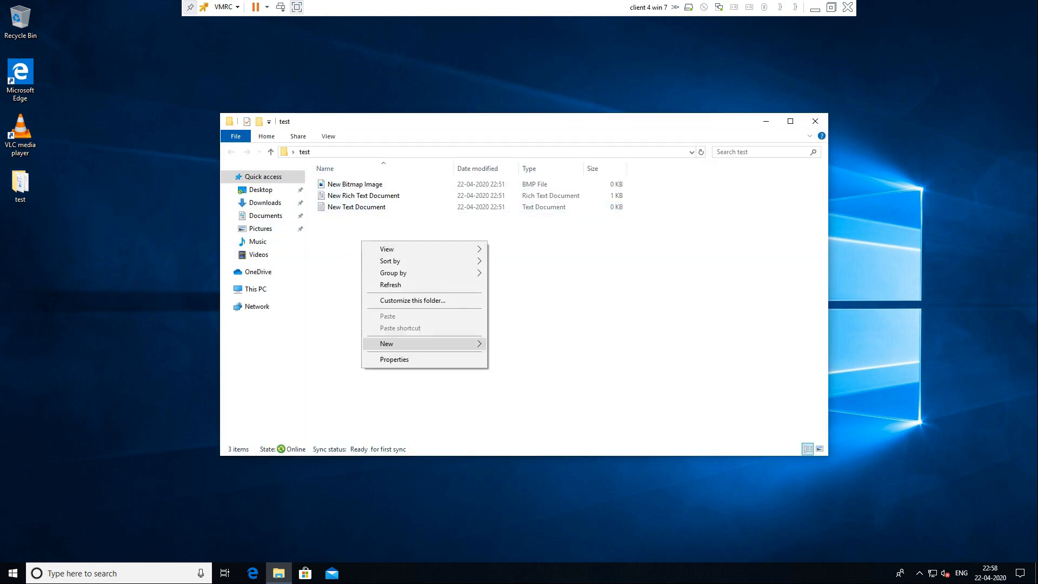
pyautogui.moveTo(386, 344)
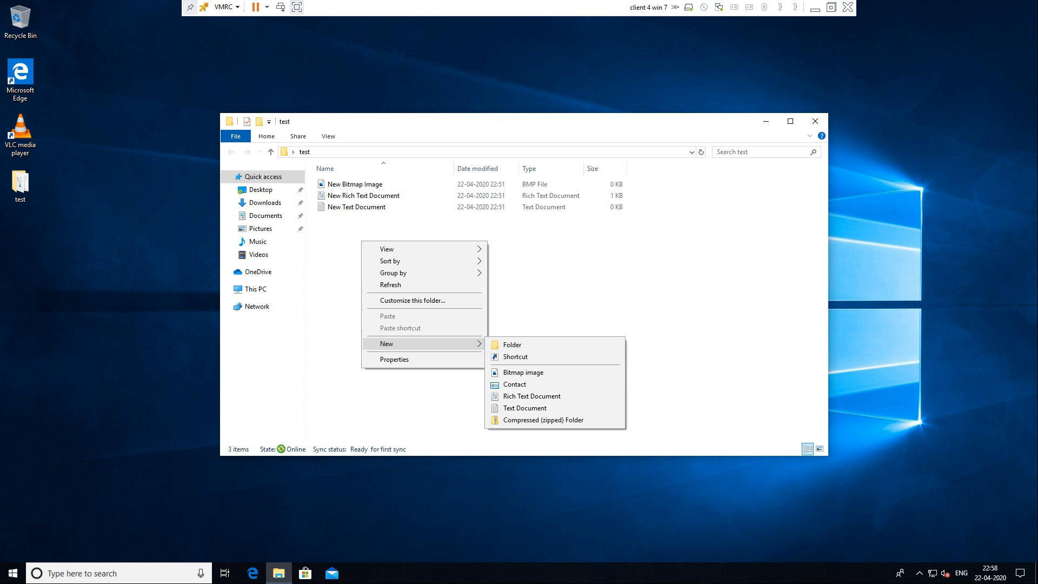
pyautogui.click(815, 121)
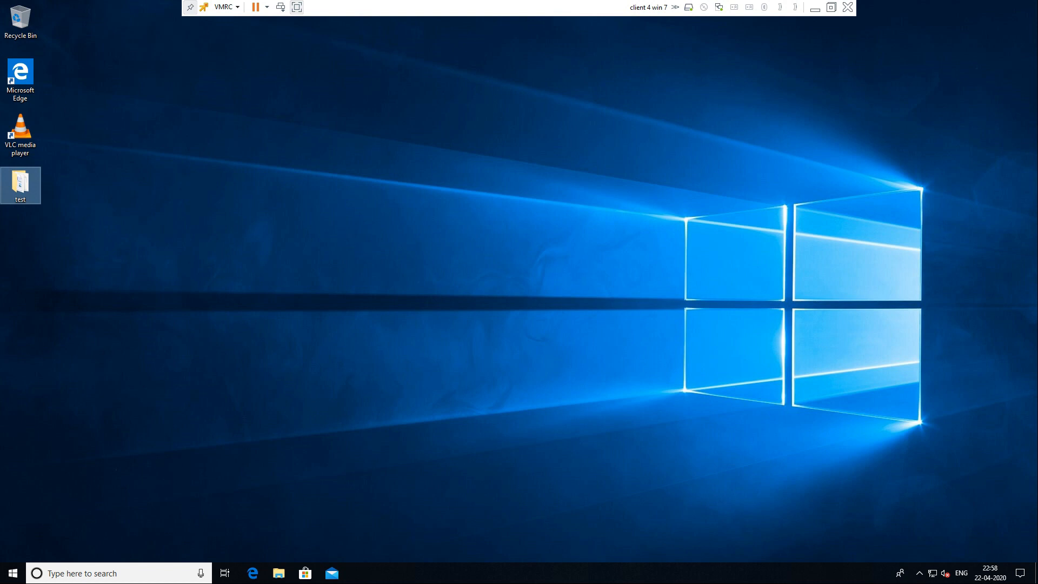
pyautogui.doubleClick(20, 184)
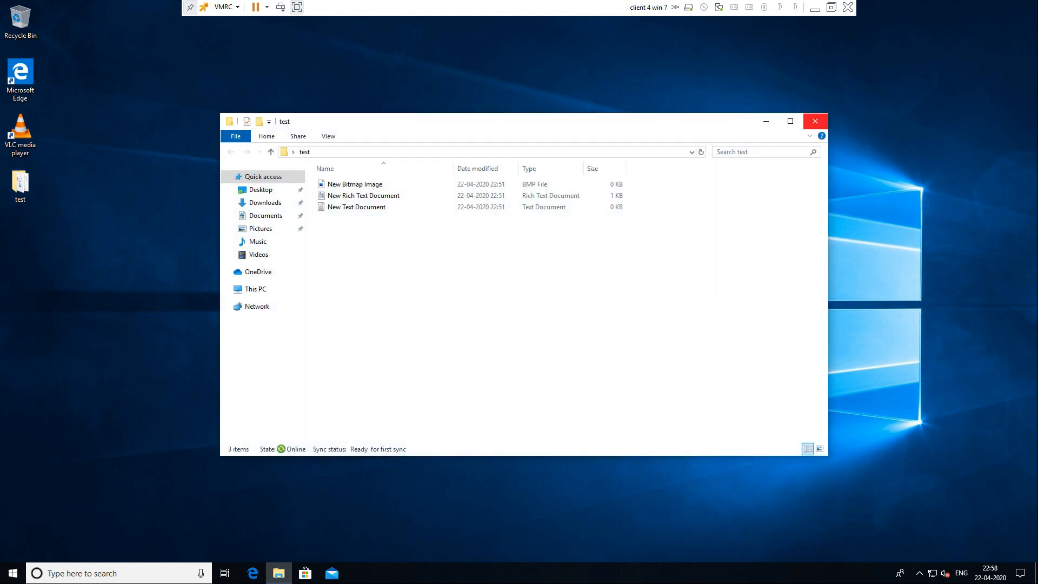
pyautogui.click(815, 121)
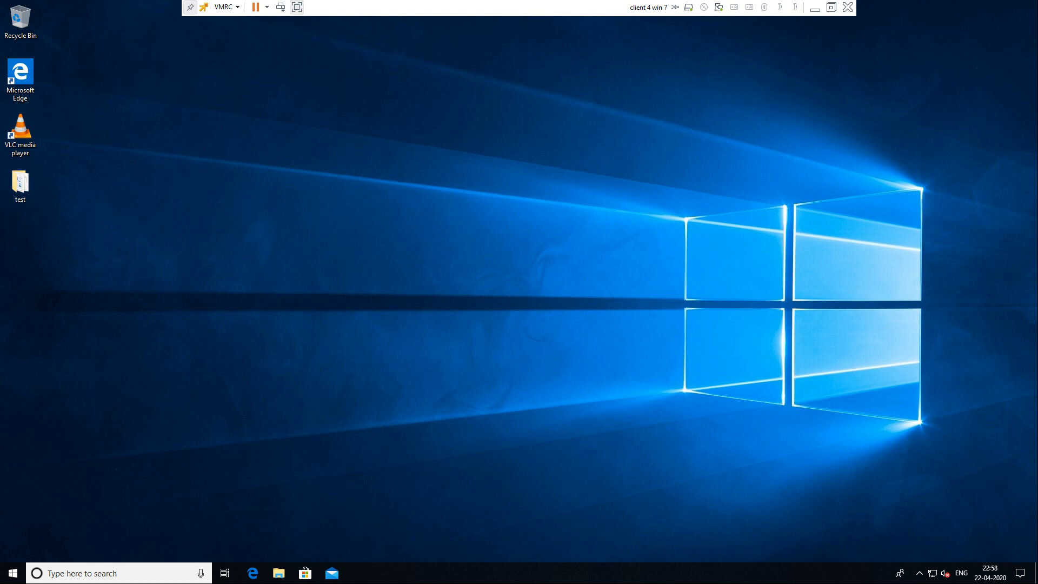
pyautogui.doubleClick(20, 185)
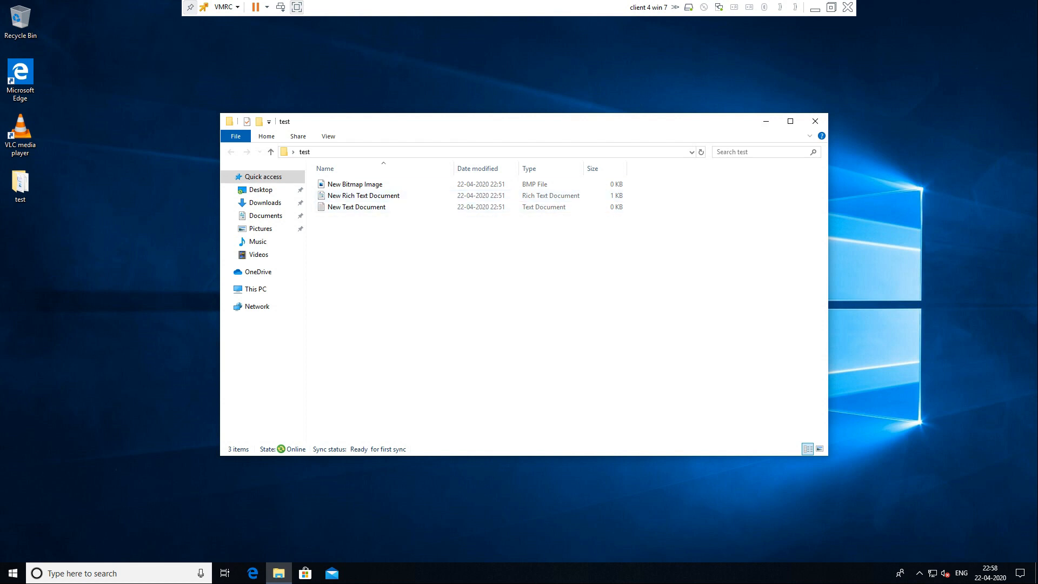
pyautogui.click(815, 121)
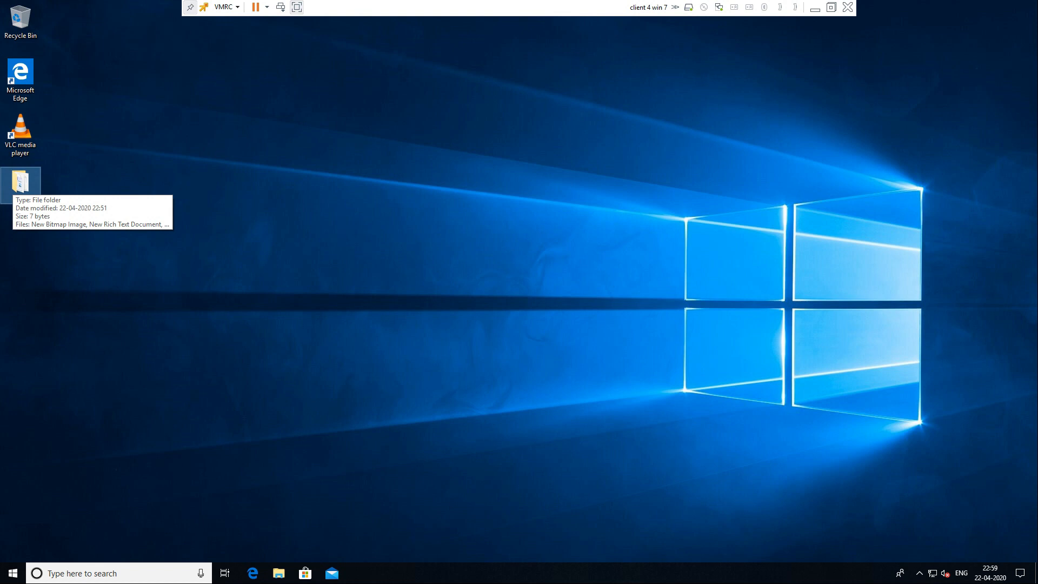
# Step: Reopen test, select its three files, then close it and minimize the client VM console
pyautogui.doubleClick(20, 182)
pyautogui.moveTo(342, 289); pyautogui.dragTo(355, 179)
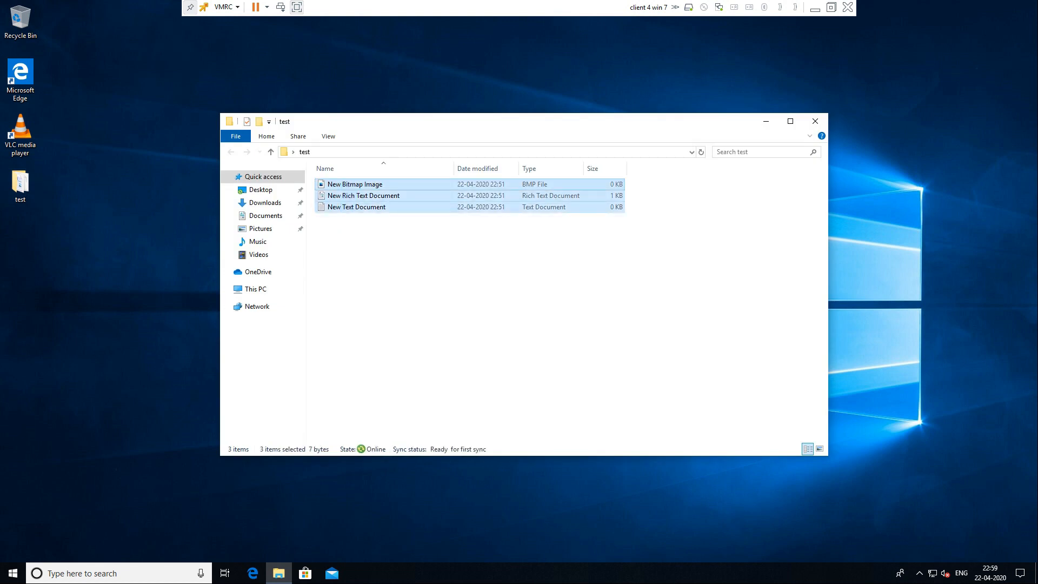
pyautogui.click(816, 121)
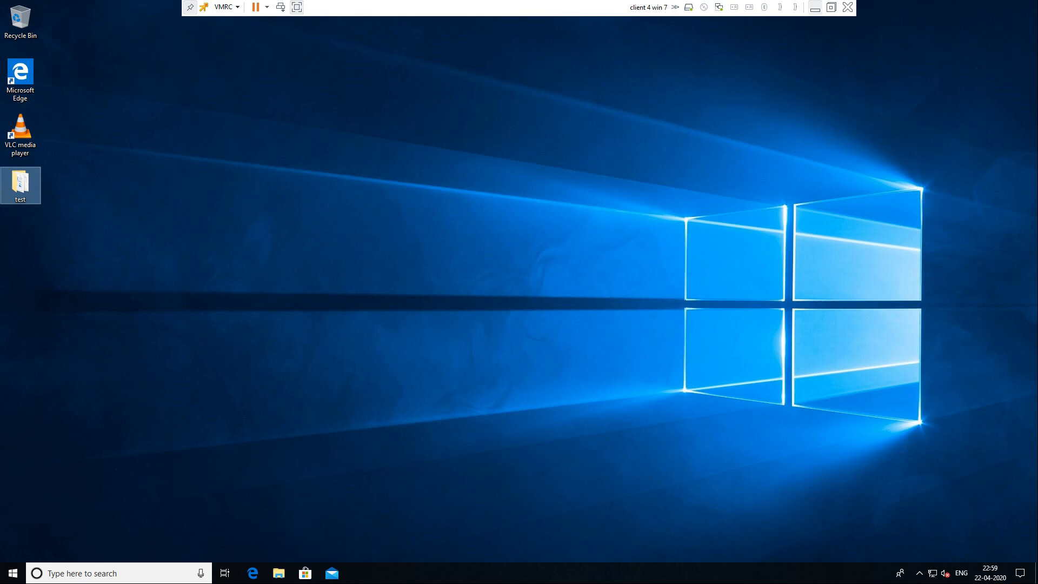
pyautogui.click(815, 7)
# Step: Close Server Manager and shut down the domain controller, keeping the default Other (Unplanned) reason
pyautogui.moveTo(357, 572)
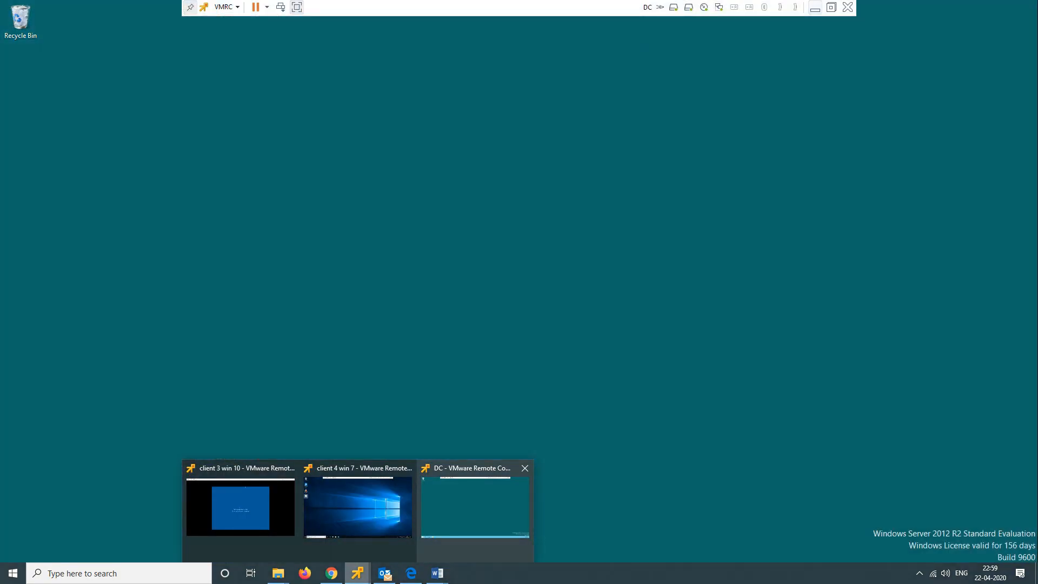
pyautogui.click(475, 507)
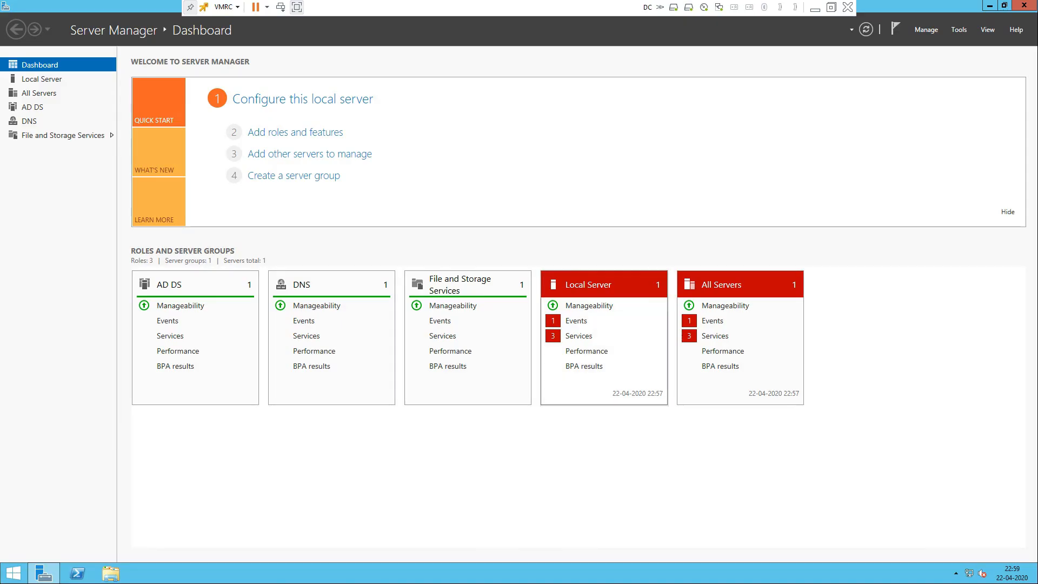
pyautogui.click(1024, 5)
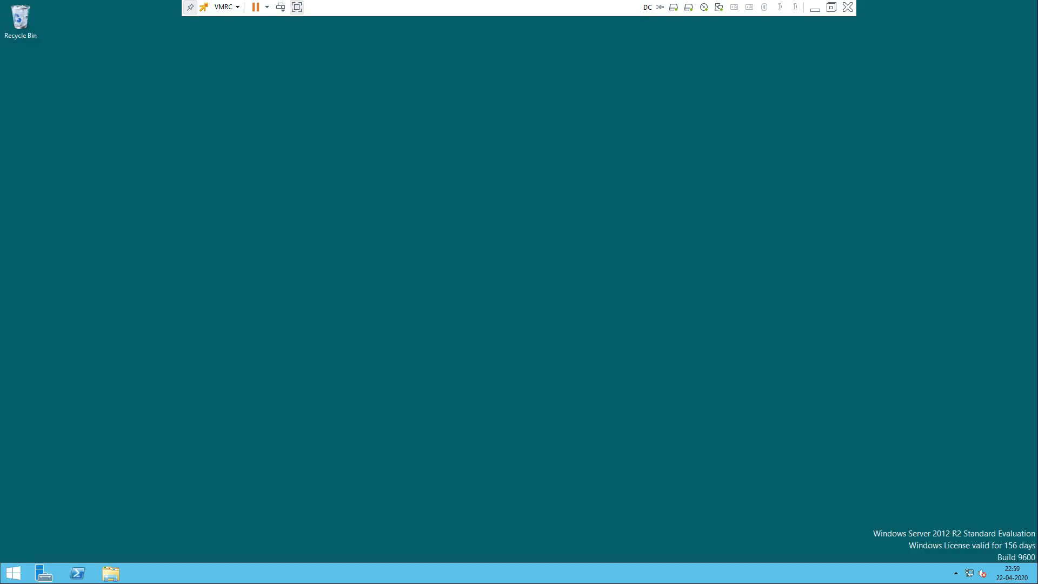
pyautogui.click(13, 573)
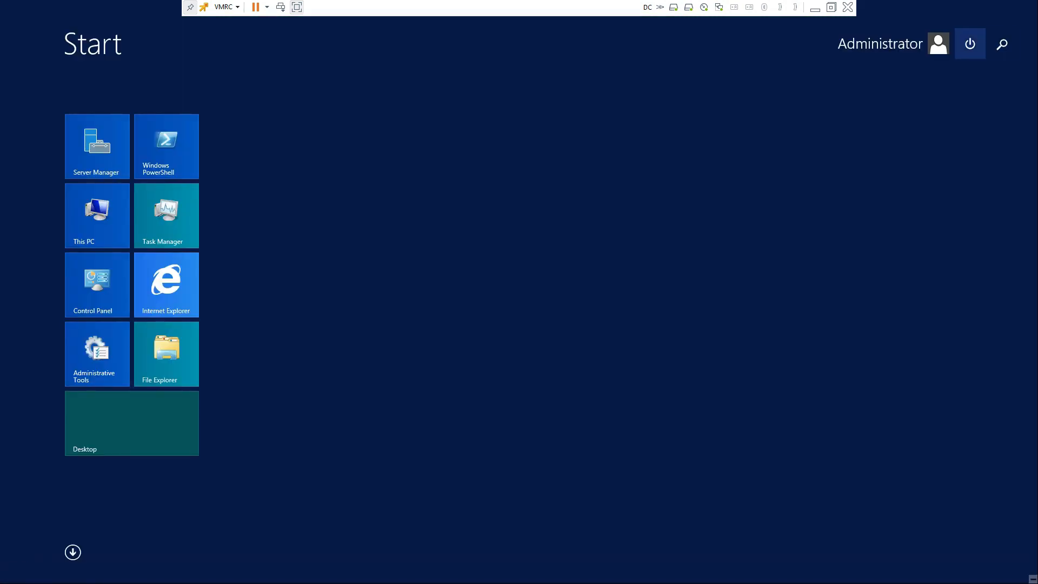
pyautogui.click(970, 43)
pyautogui.click(967, 73)
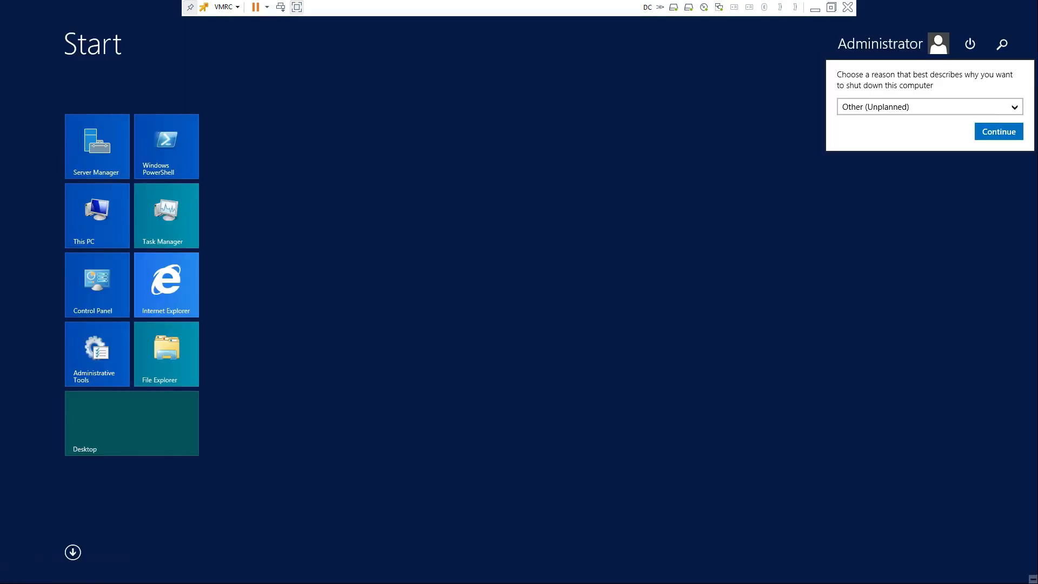
pyautogui.click(998, 132)
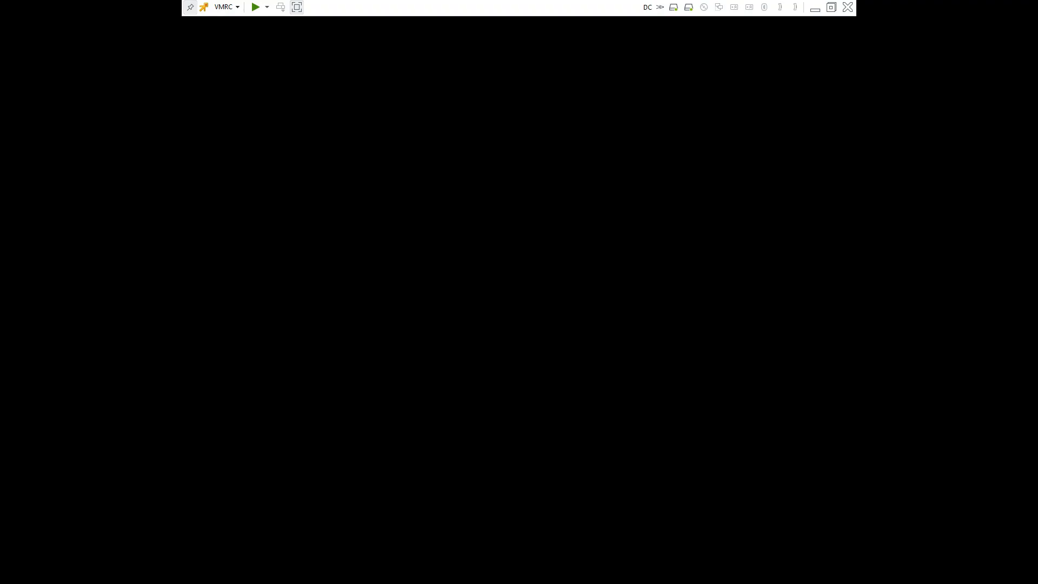
# Step: Close the powered-off DC console and refresh the client 4 win 7 desktop
pyautogui.click(847, 6)
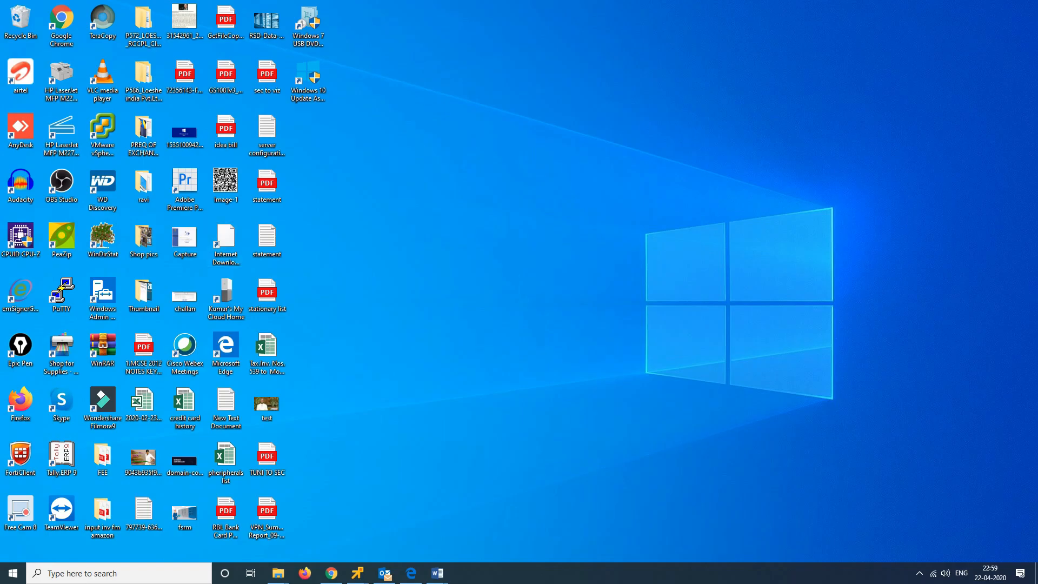
pyautogui.moveTo(357, 573)
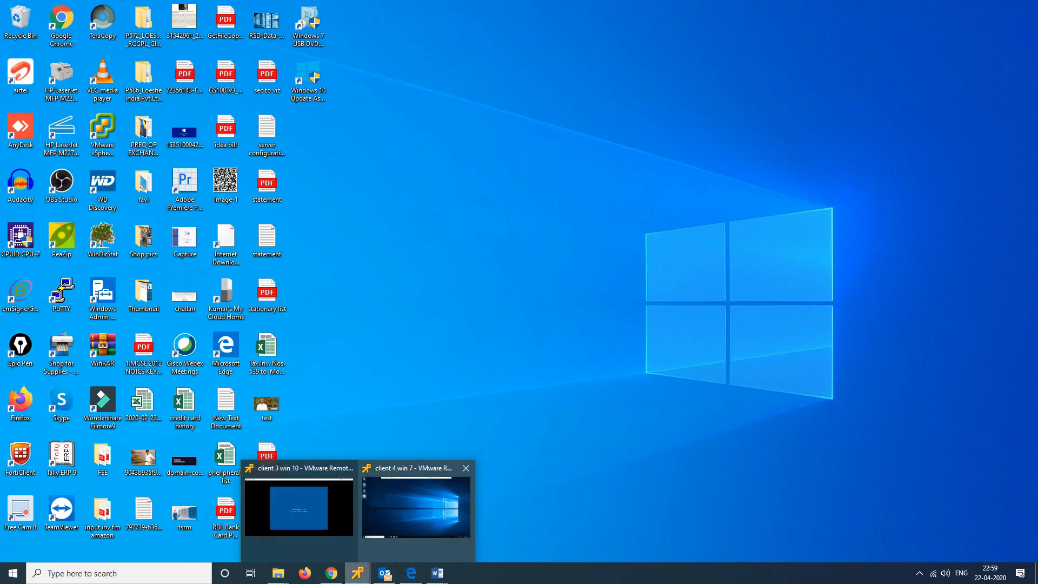
pyautogui.click(417, 507)
pyautogui.rightClick(411, 159)
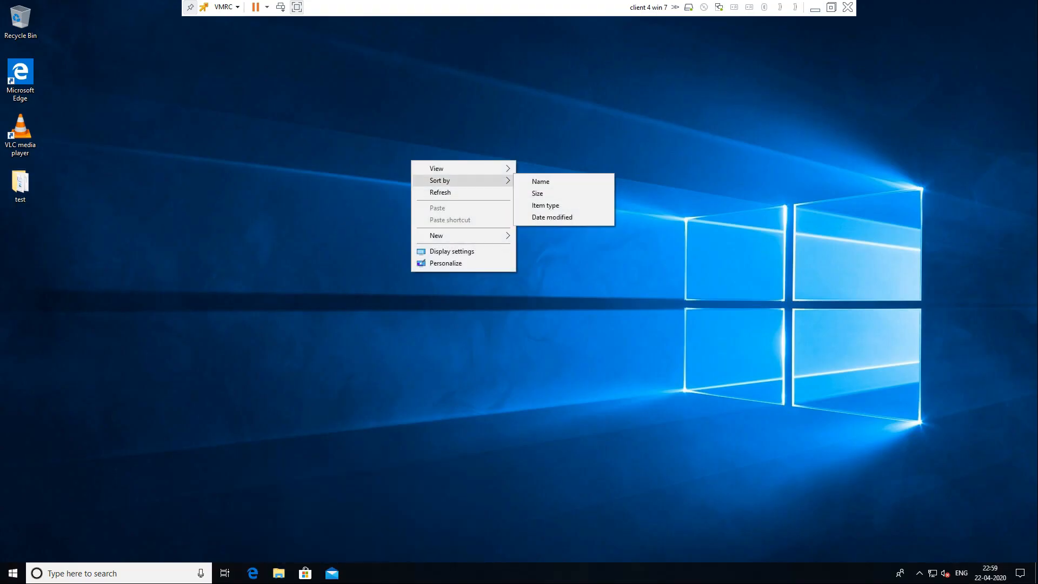
pyautogui.click(438, 191)
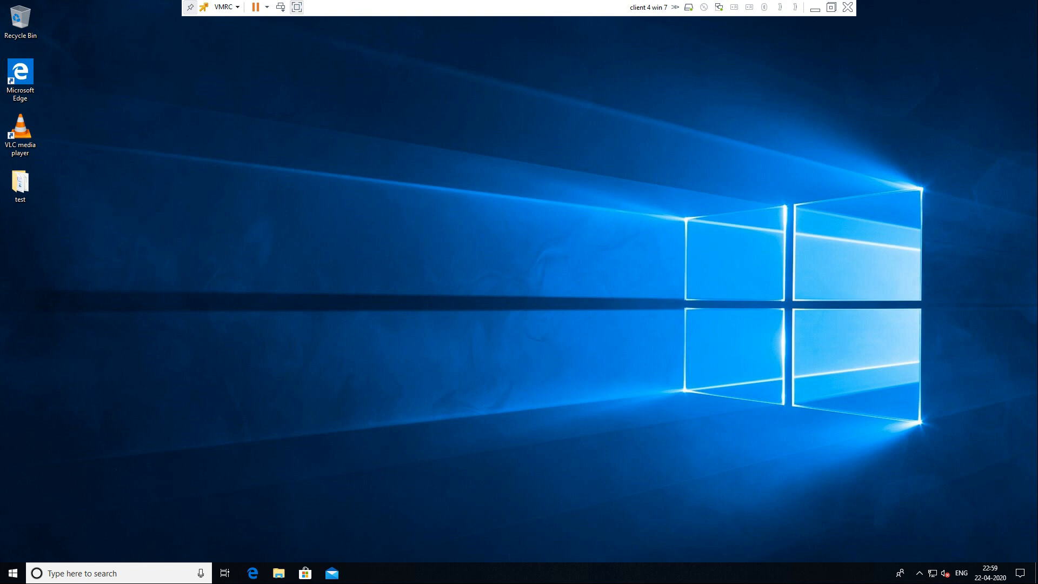
# Step: Sign out of the client via Ctrl+Alt+Del and sign back in with the user's password
pyautogui.click(13, 573)
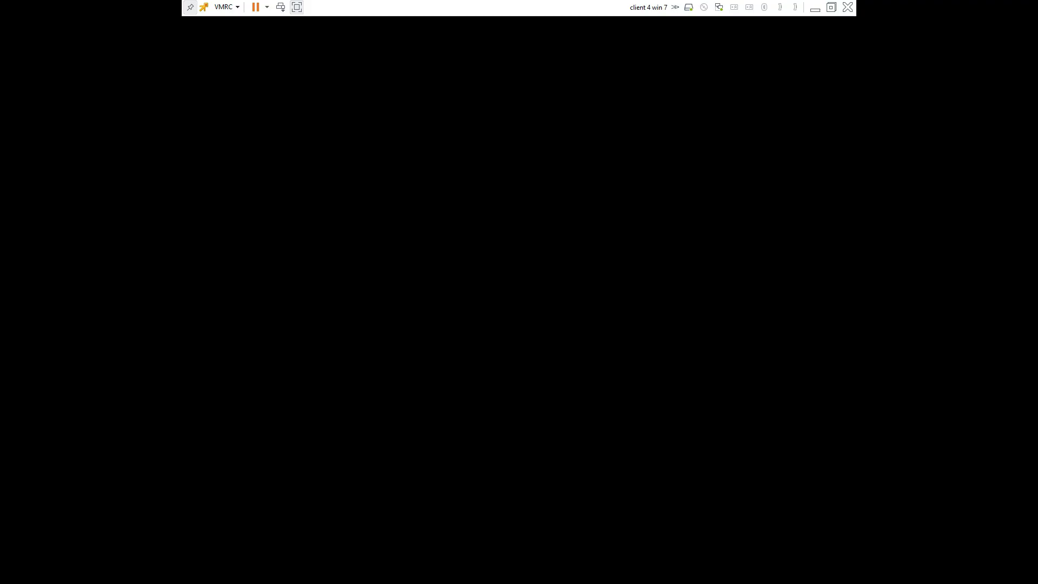
pyautogui.click(831, 7)
pyautogui.click(997, 8)
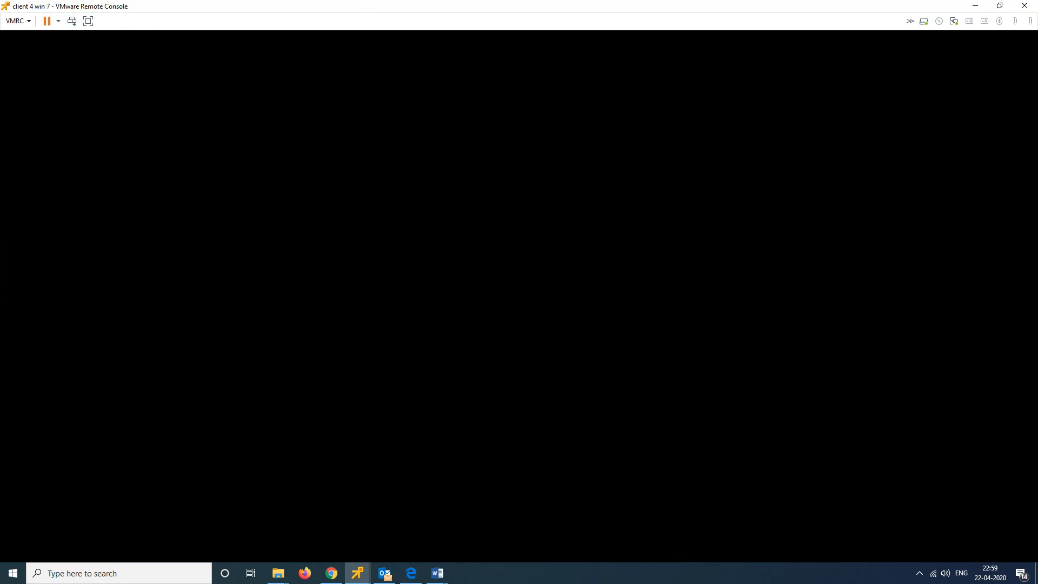
pyautogui.click(72, 21)
pyautogui.click(497, 258)
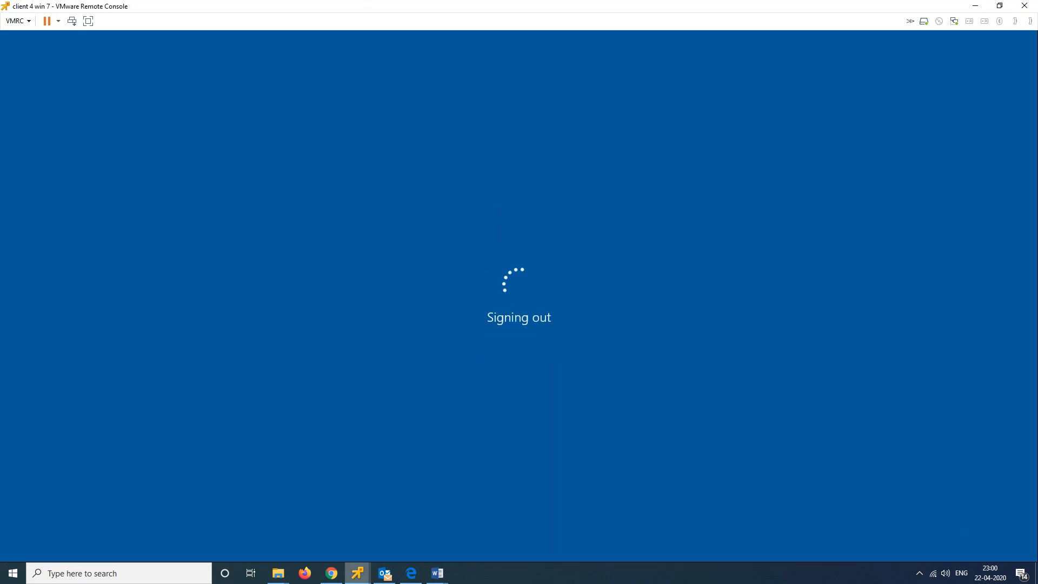
pyautogui.press('Return')
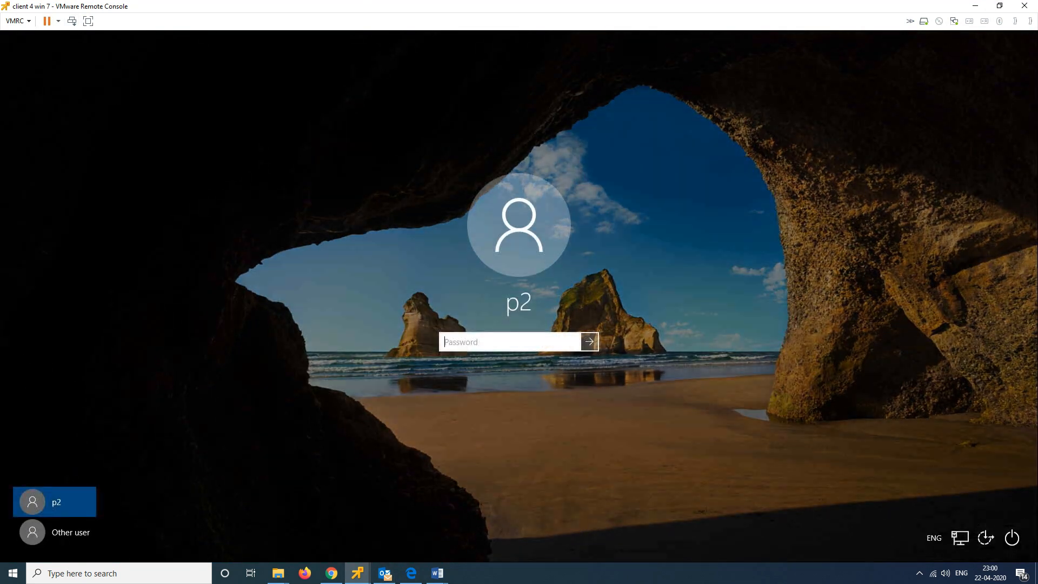
pyautogui.write('*****')
pyautogui.press('Return')
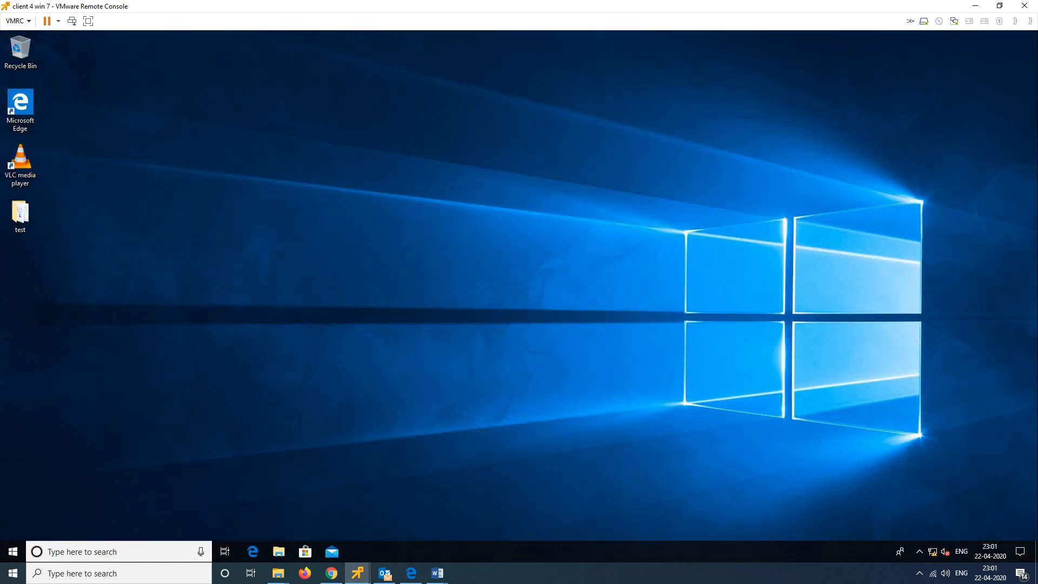
# Step: Refresh the client desktop and open the test folder to see its files offline
pyautogui.rightClick(252, 165)
pyautogui.click(275, 197)
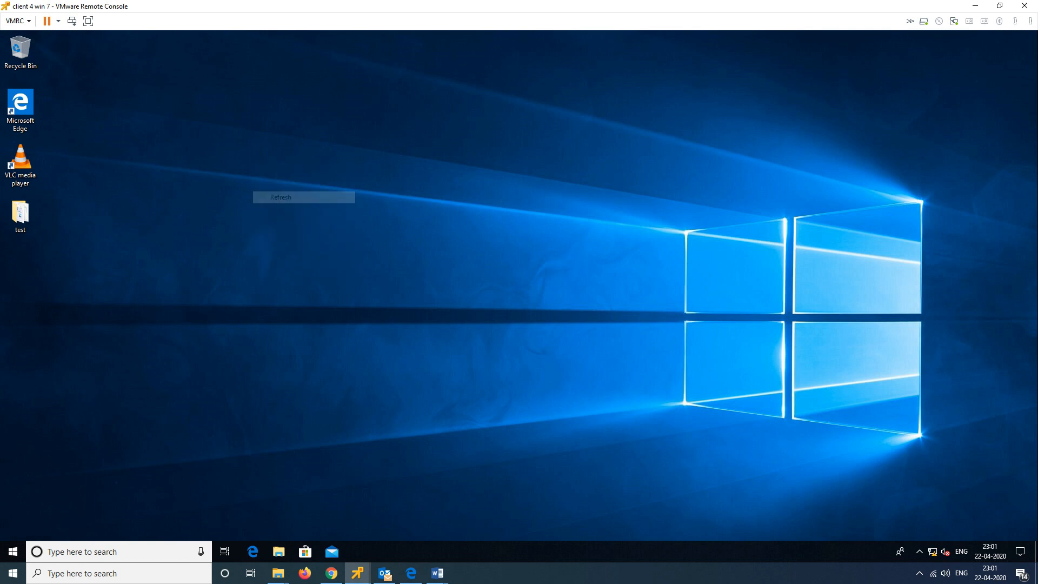
pyautogui.rightClick(266, 130)
pyautogui.click(289, 162)
pyautogui.doubleClick(20, 214)
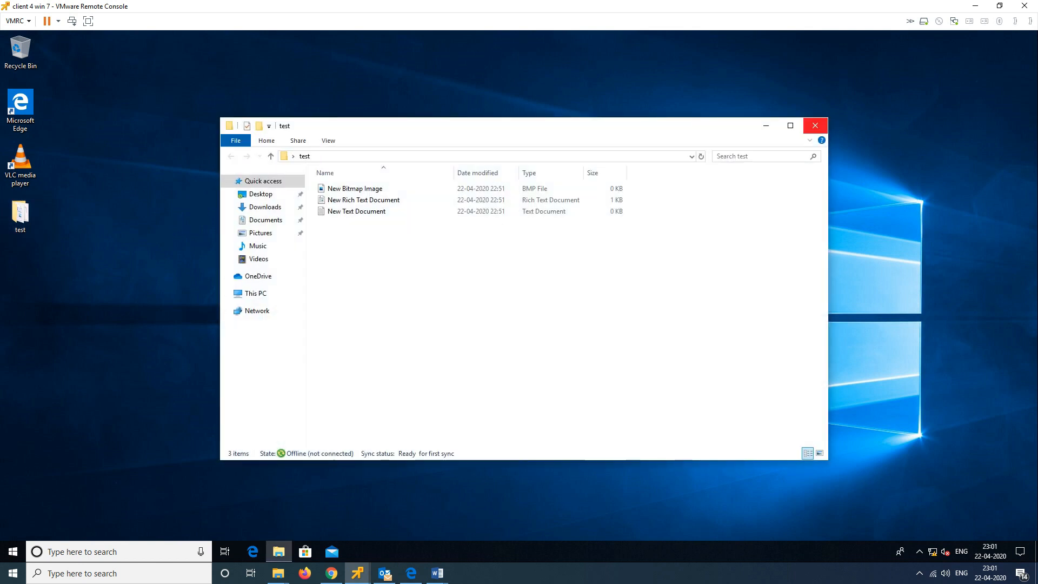
pyautogui.click(815, 125)
# Step: Check the test folder's Location path in its Properties
pyautogui.rightClick(20, 201)
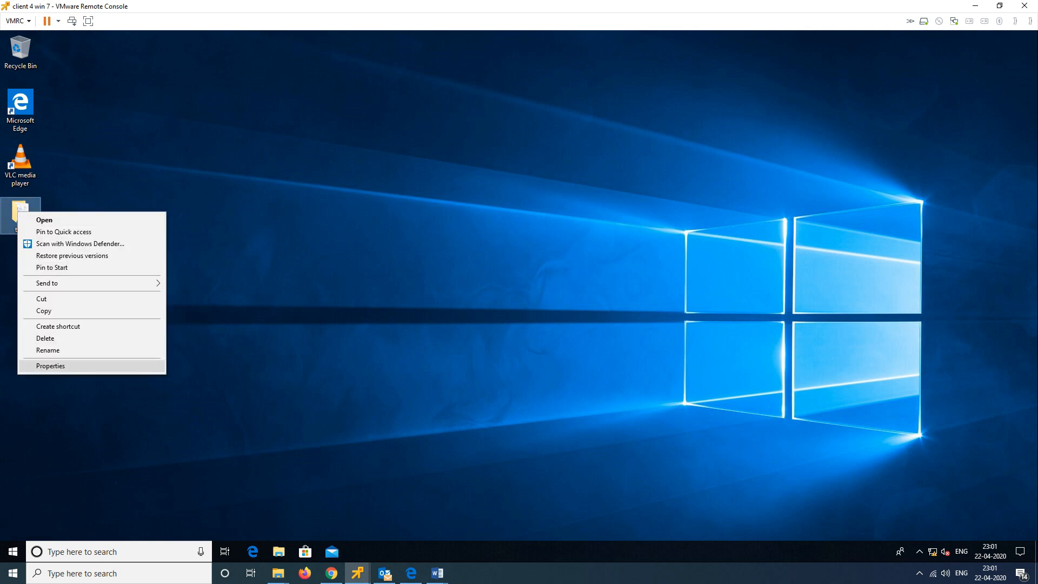
pyautogui.click(65, 366)
pyautogui.moveTo(111, 297); pyautogui.dragTo(74, 296)
pyautogui.click(219, 220)
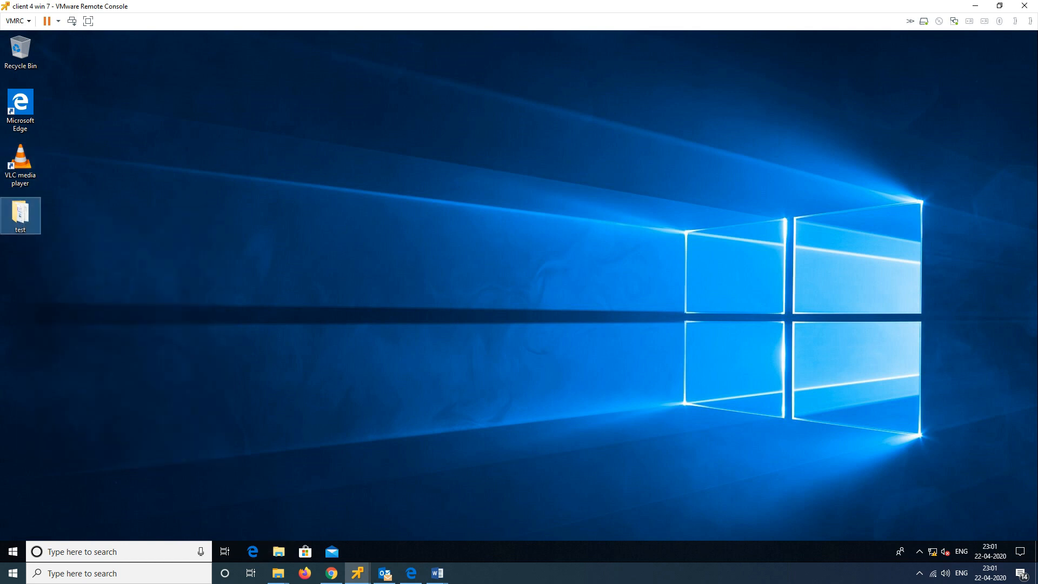
# Step: Reopen the test folder once more, then minimize VMRC to the host desktop
pyautogui.doubleClick(20, 213)
pyautogui.click(815, 126)
pyautogui.moveTo(21, 219)
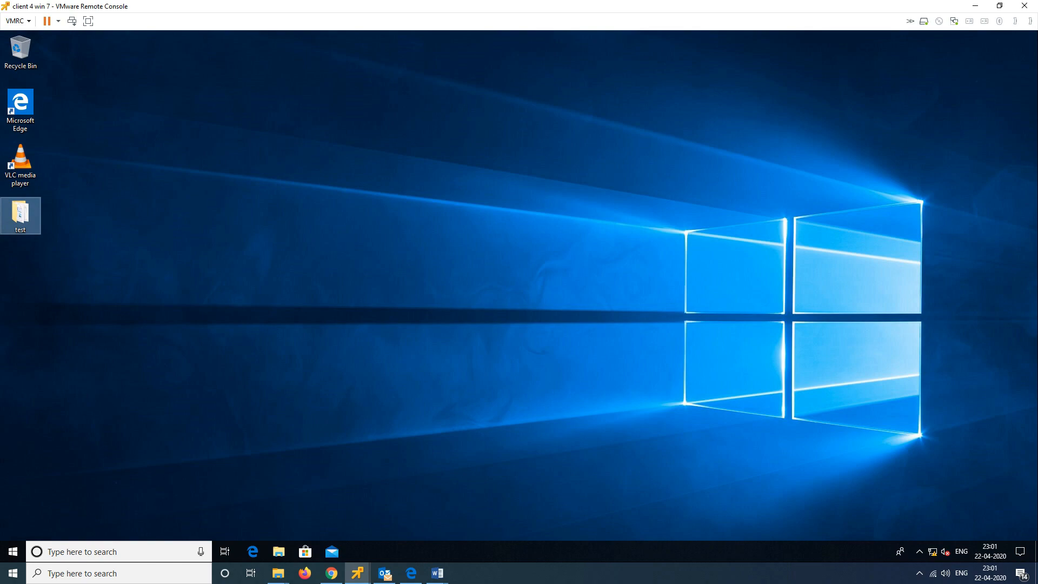
pyautogui.click(975, 6)
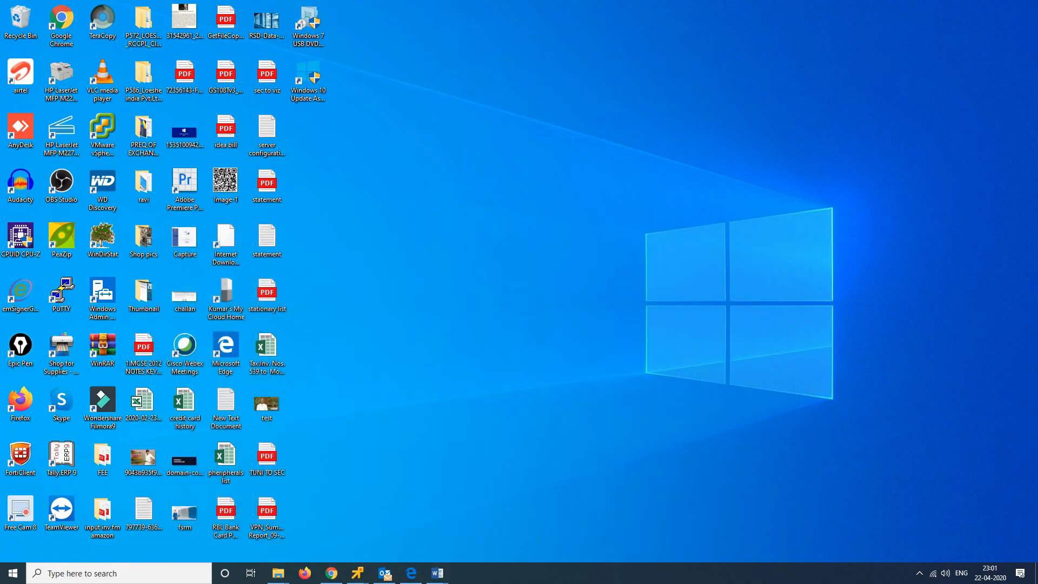